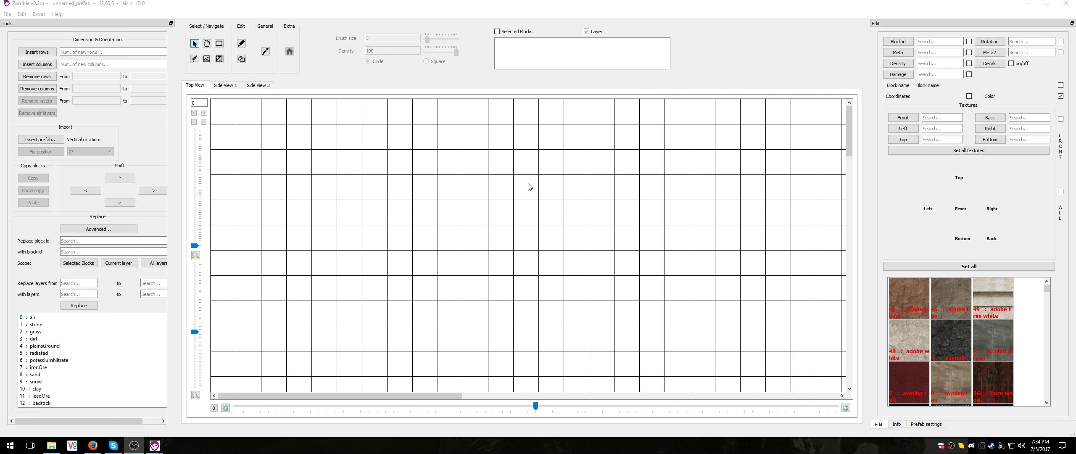
# - Try to force an update of the prefab editor by closing the editor and running the updater's download
pyautogui.click(20, 16)
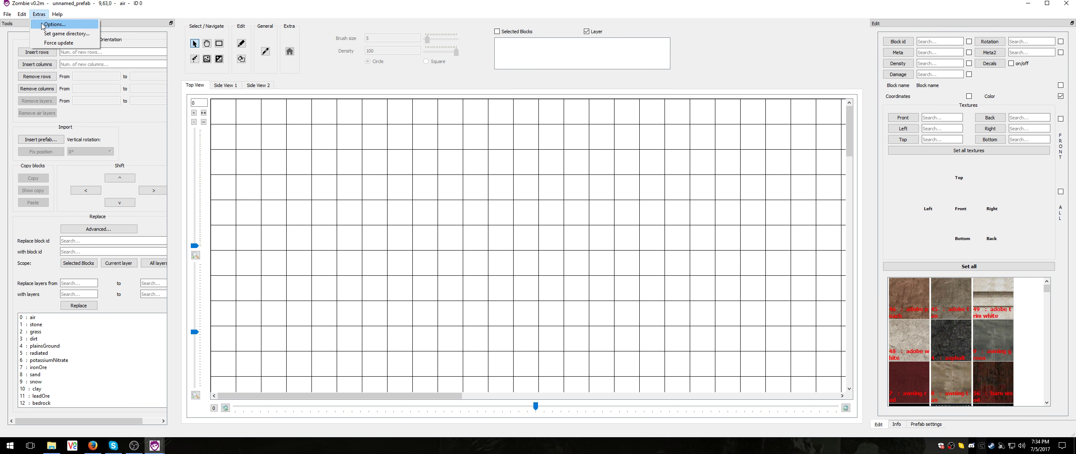
pyautogui.click(47, 44)
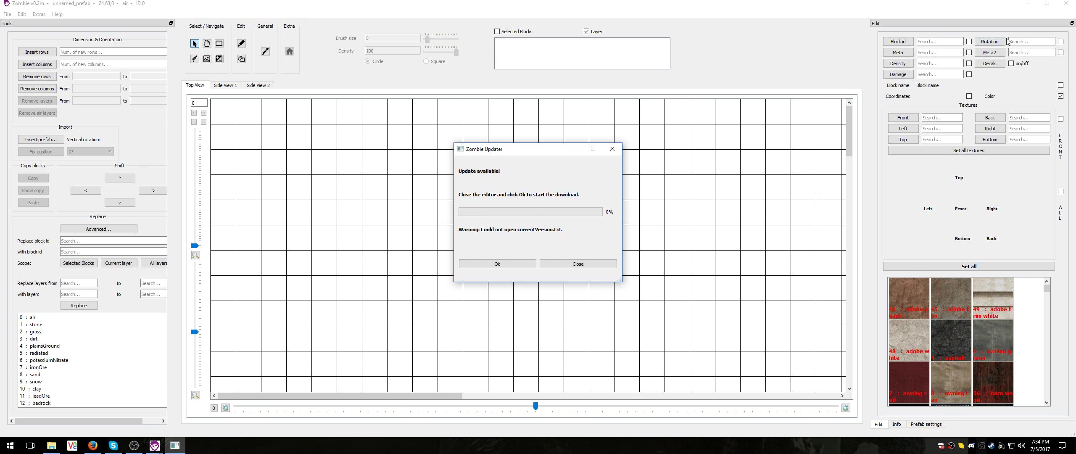
pyautogui.click(1066, 4)
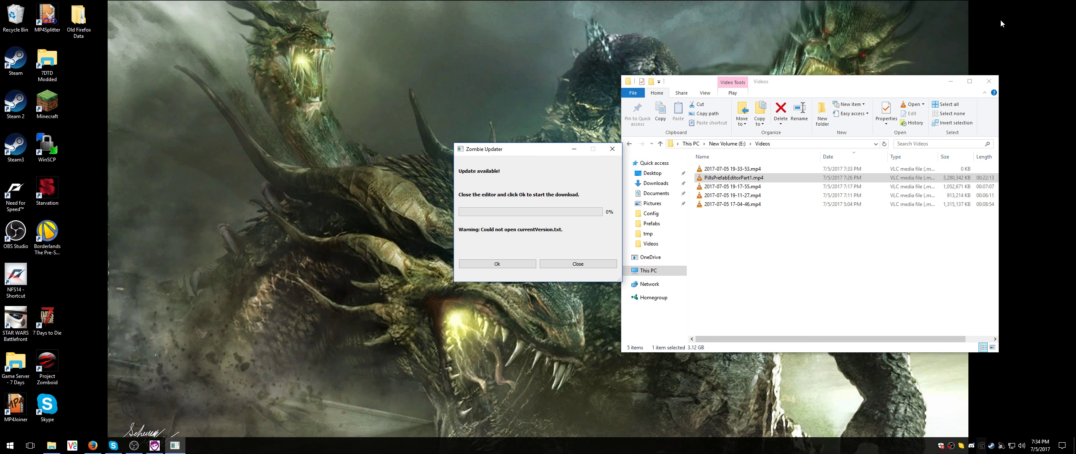
pyautogui.click(499, 263)
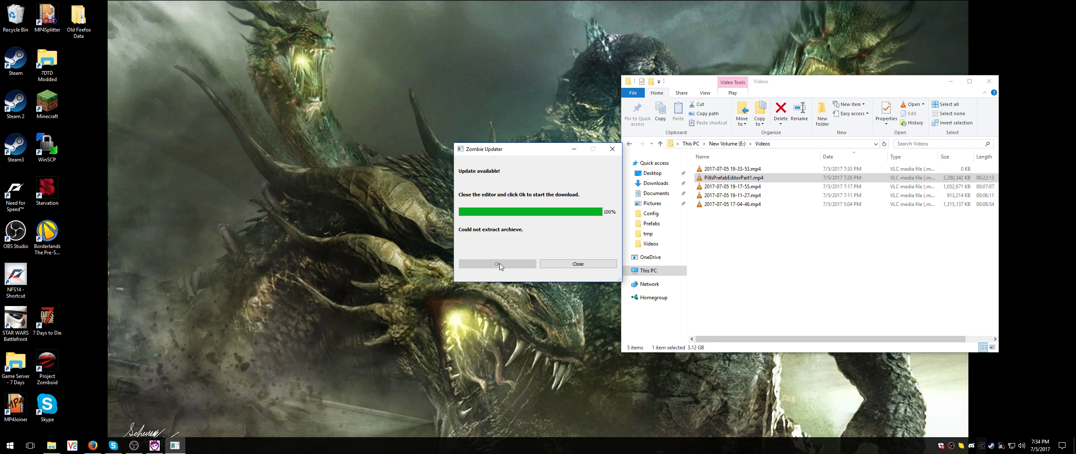
pyautogui.click(576, 265)
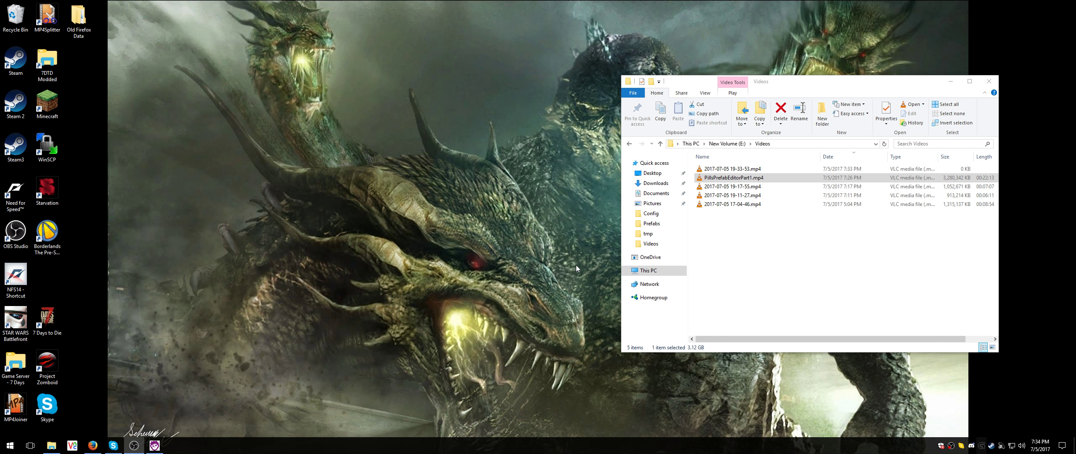
# - Relaunch the prefab editor and dismiss the Zombie Updater window without downloading
pyautogui.press('super+r')
pyautogui.press('Return')
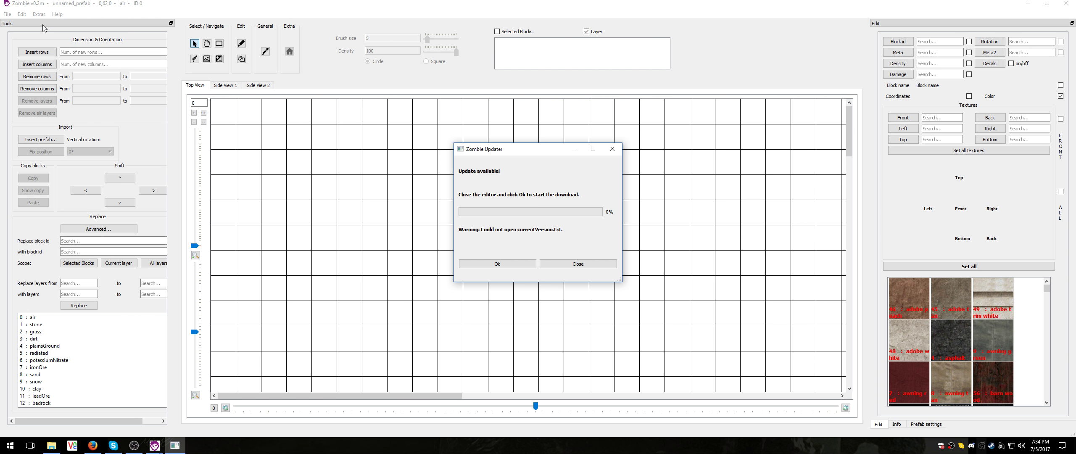
pyautogui.click(558, 265)
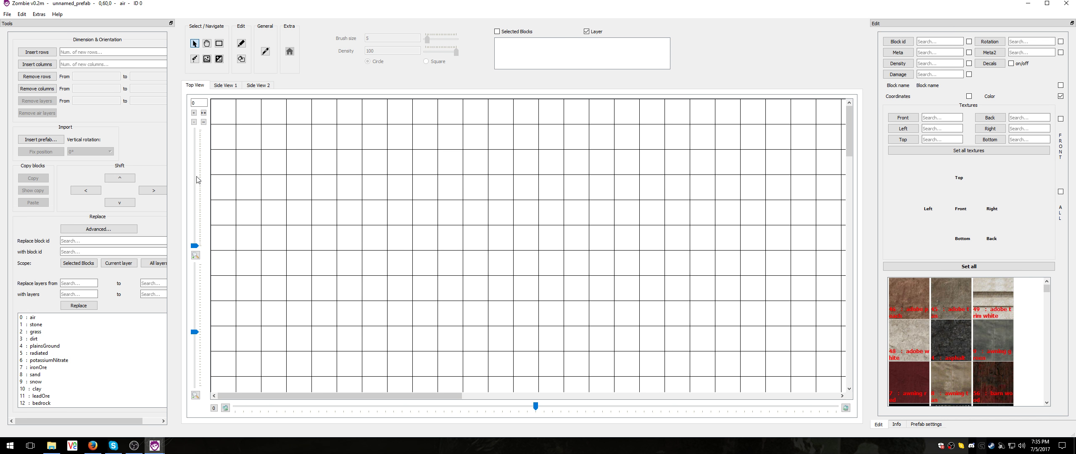
# - Widen the Tools panel until its fields fit fully and narrow the Edit panel to enlarge the grid area
pyautogui.moveTo(87, 420); pyautogui.dragTo(57, 419)
pyautogui.moveTo(176, 313)
pyautogui.mouseDown()
pyautogui.moveTo(212, 314)
pyautogui.moveTo(197, 314)
pyautogui.mouseUp()
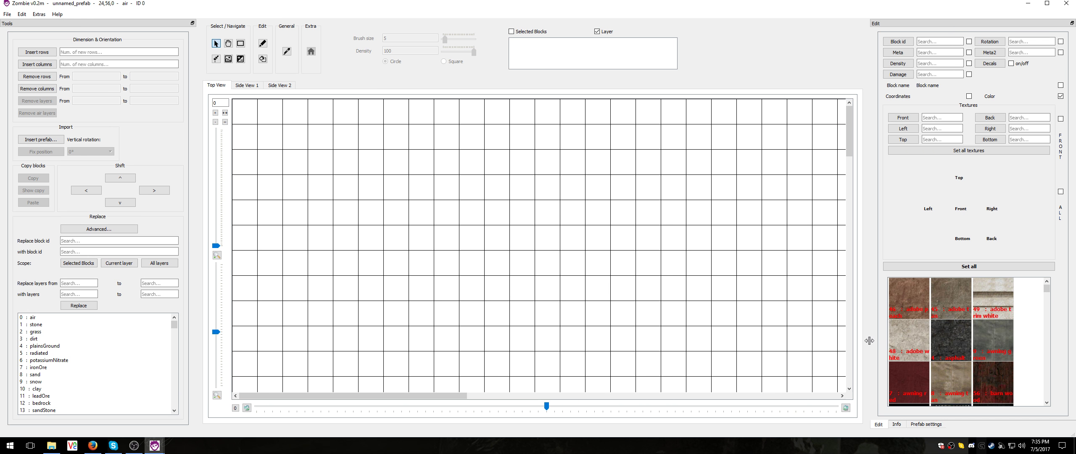
pyautogui.moveTo(868, 345); pyautogui.dragTo(894, 342)
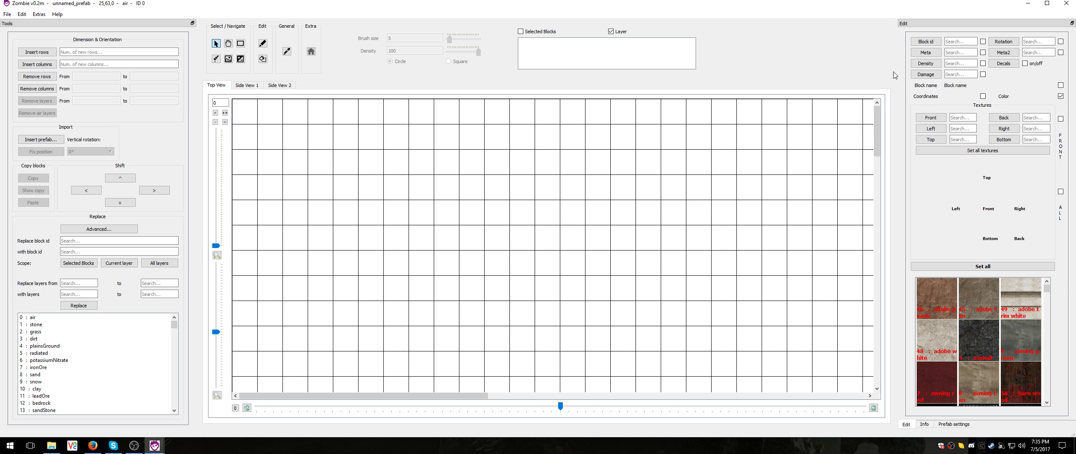
# - Undock the Edit, Info, Prefab settings and Tools panels and move them out of the editor window
pyautogui.moveTo(927, 28); pyautogui.dragTo(710, 67)
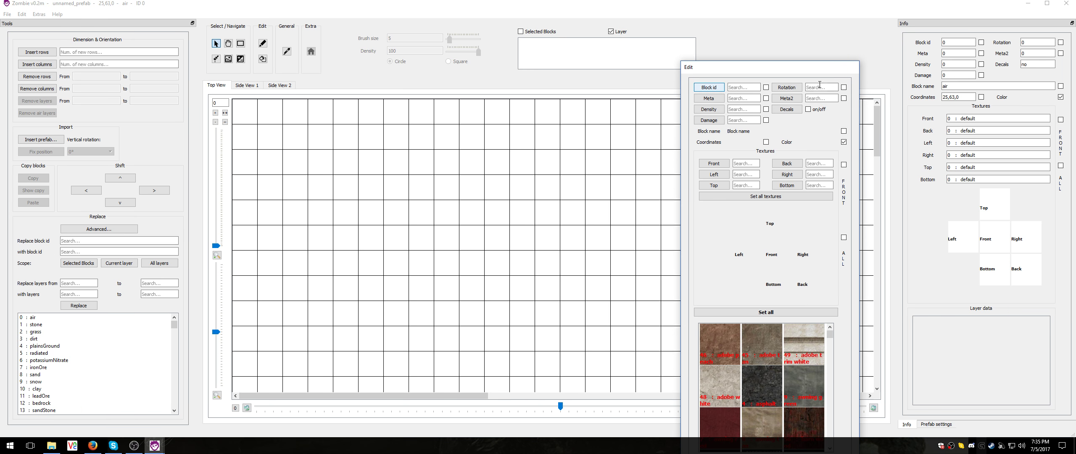
pyautogui.moveTo(776, 74); pyautogui.dragTo(898, 111)
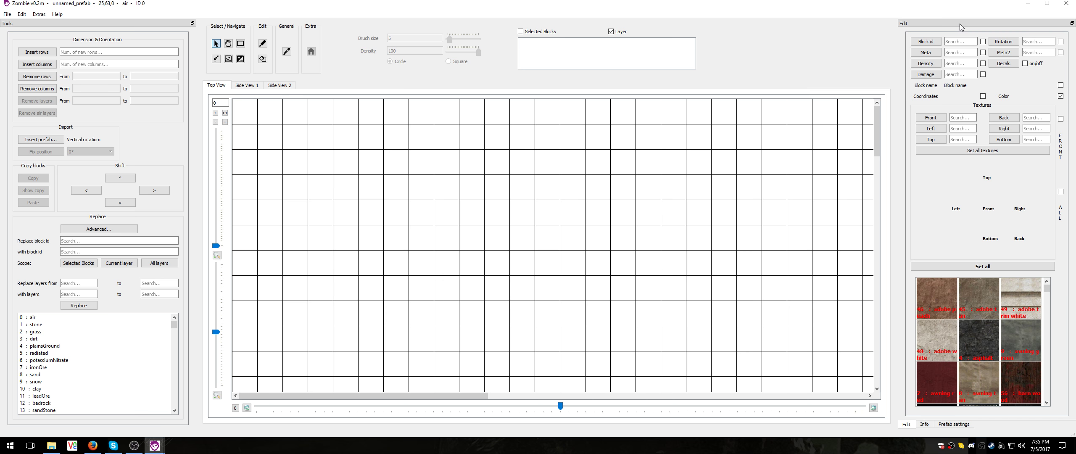
pyautogui.moveTo(960, 24); pyautogui.dragTo(1075, 79)
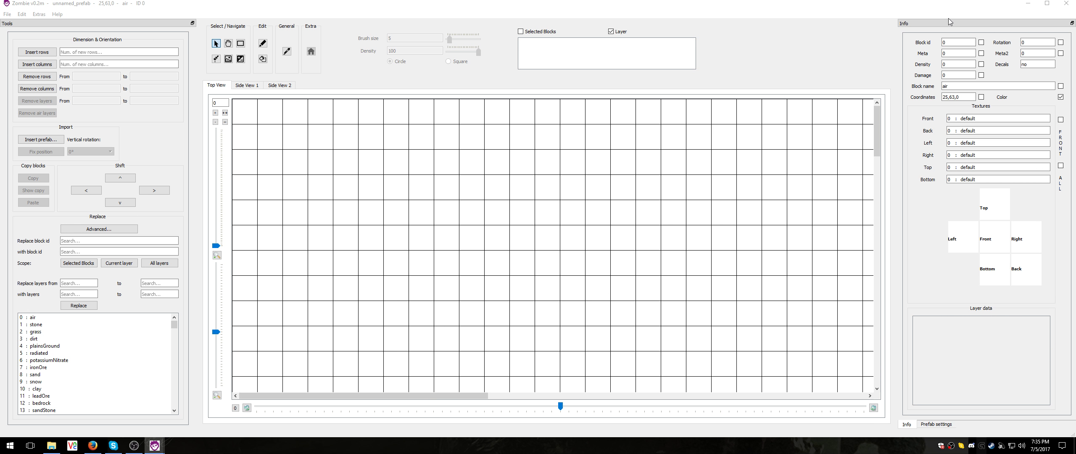
pyautogui.moveTo(949, 22); pyautogui.dragTo(1075, 54)
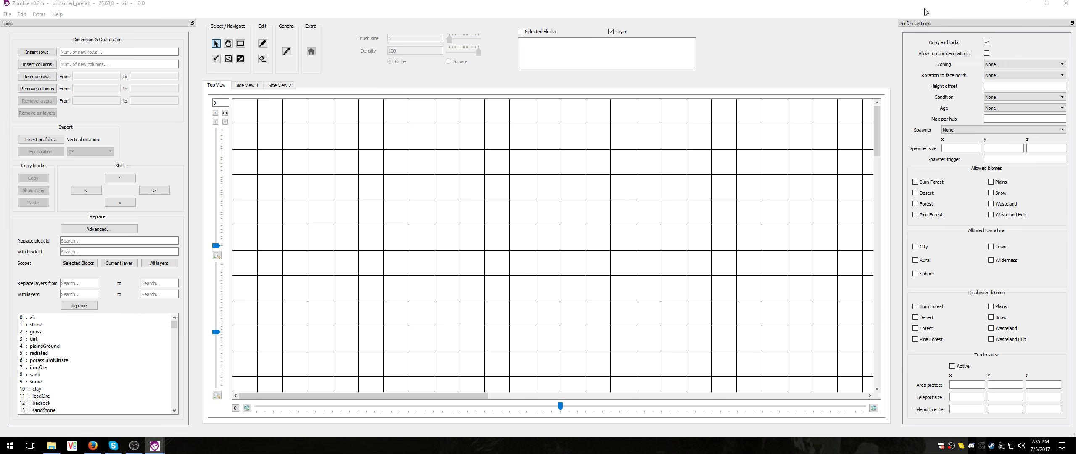
pyautogui.moveTo(941, 23); pyautogui.dragTo(1075, 51)
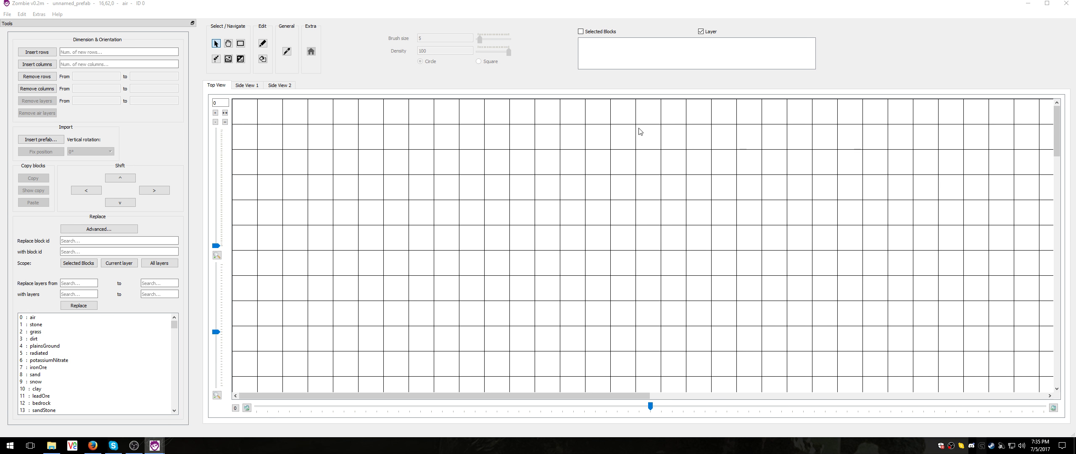
pyautogui.moveTo(146, 29); pyautogui.dragTo(1075, 50)
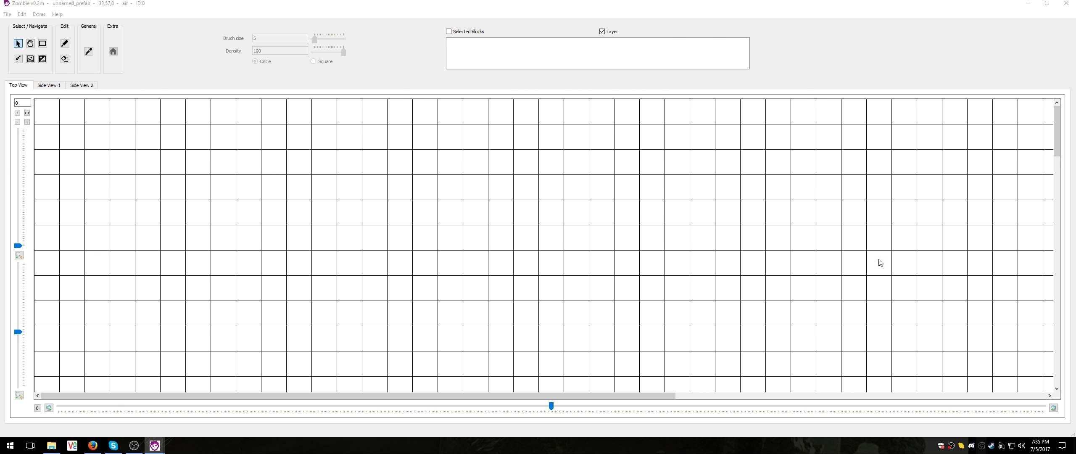
# - Zoom the top view out until the whole block grid fits in the view
pyautogui.scroll(5, 424, 220)
pyautogui.scroll(-5, 425, 220)
pyautogui.moveTo(18, 332); pyautogui.dragTo(19, 368)
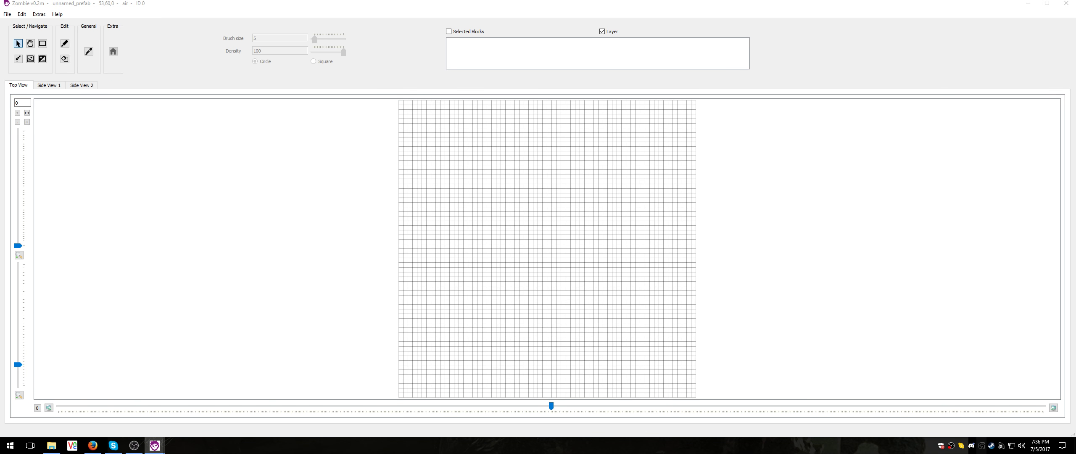
# - Dock the Tools panel beside the grid again, and the Info and Edit panels as tabs on the opposite side
pyautogui.moveTo(1075, 87); pyautogui.dragTo(2, 80)
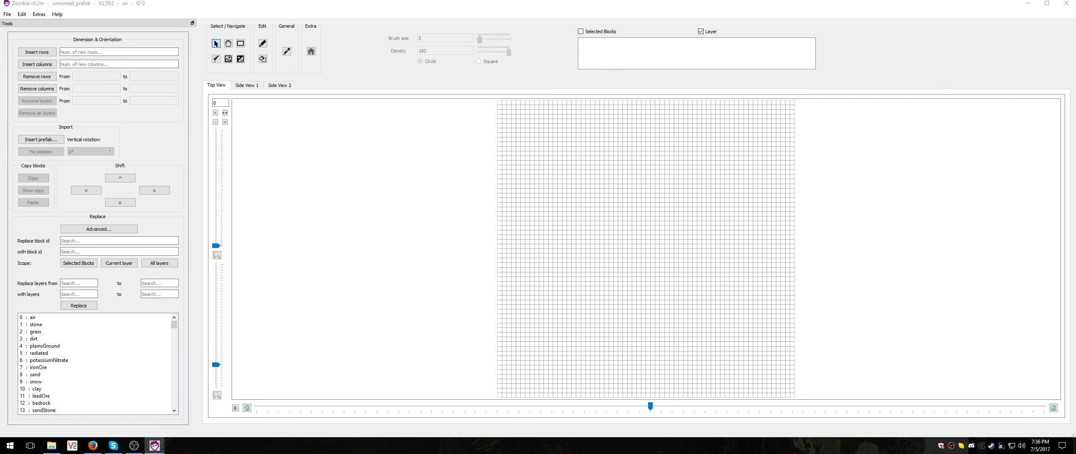
pyautogui.moveTo(1075, 72); pyautogui.dragTo(1074, 112)
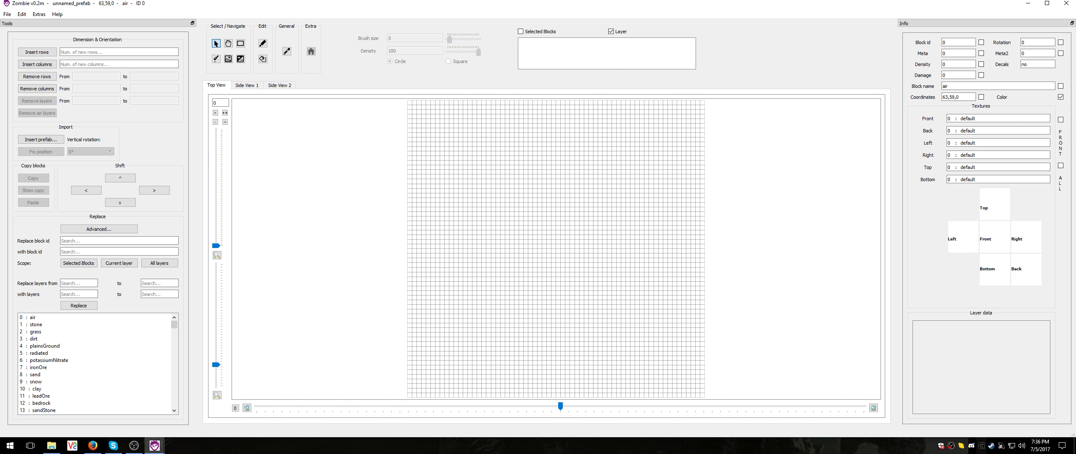
pyautogui.moveTo(1075, 13); pyautogui.dragTo(1005, 29)
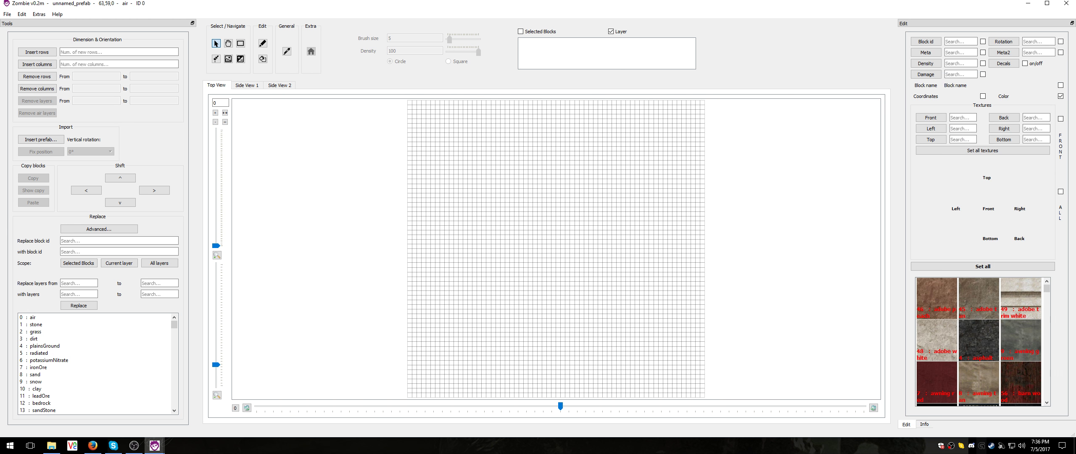
# - Float the Prefab settings, Info and Edit panels as separate windows over the grid
pyautogui.moveTo(1075, 16); pyautogui.dragTo(697, 64)
pyautogui.moveTo(946, 21); pyautogui.dragTo(731, 43)
pyautogui.moveTo(1004, 23); pyautogui.dragTo(556, 48)
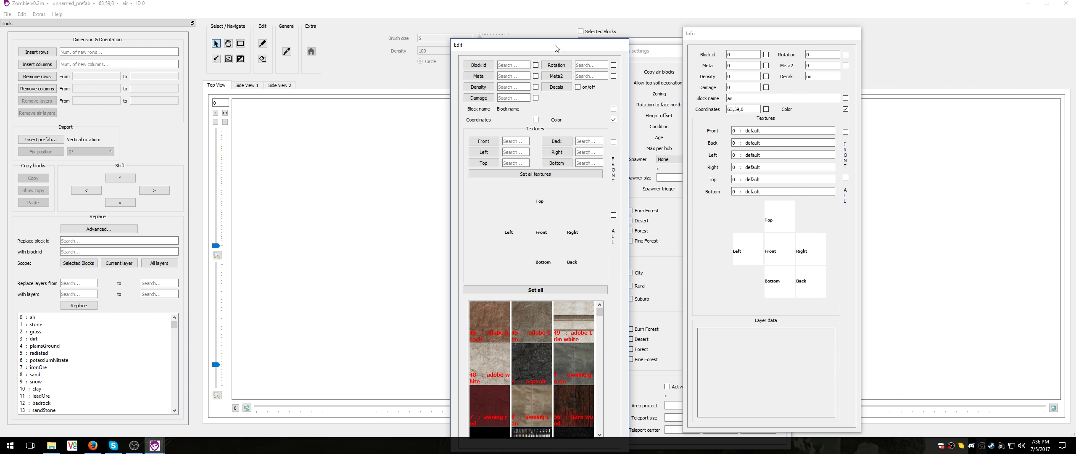
# - Dock the floating Prefab settings, Info and Edit panels back into one tabbed group beside the grid
pyautogui.click(653, 51)
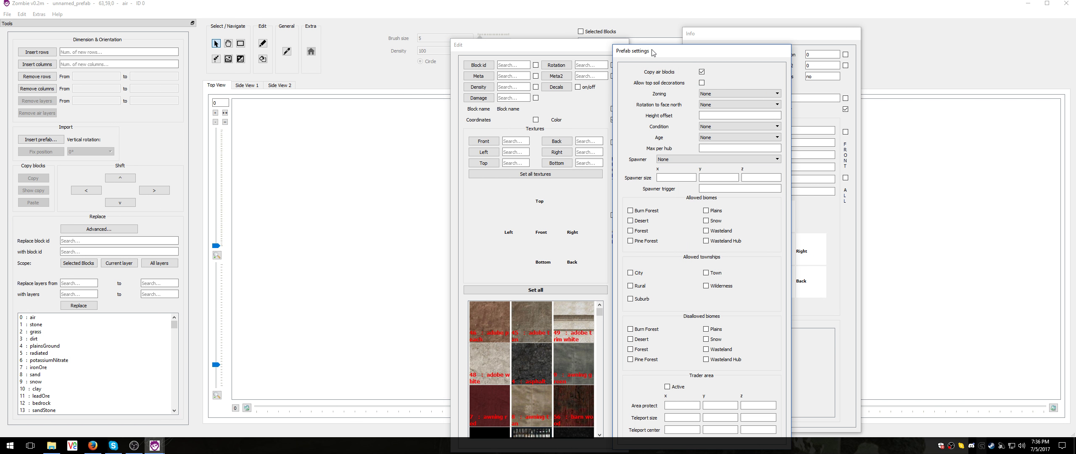
pyautogui.doubleClick(653, 52)
pyautogui.moveTo(768, 39); pyautogui.dragTo(977, 30)
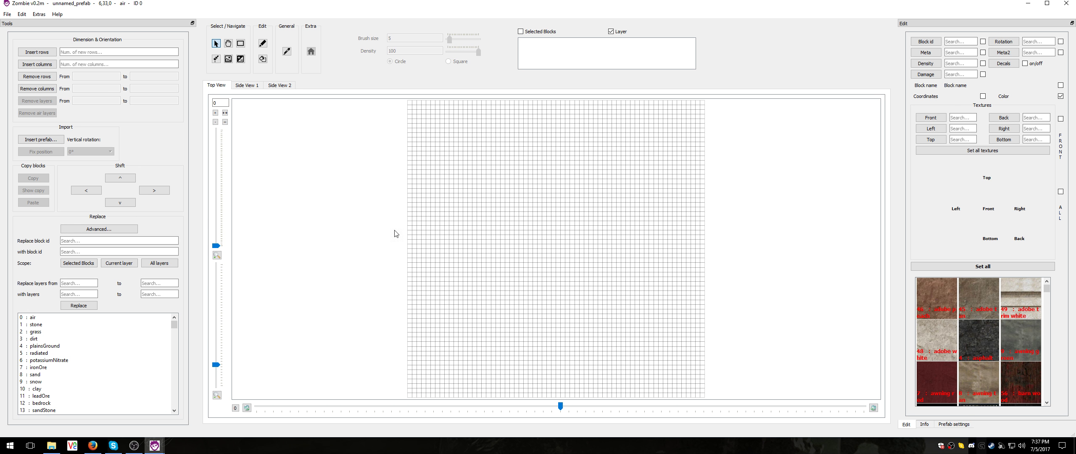
# - Load the prefab gas_station1.tts from the 7 Days To Die Prefabs folder
pyautogui.click(7, 15)
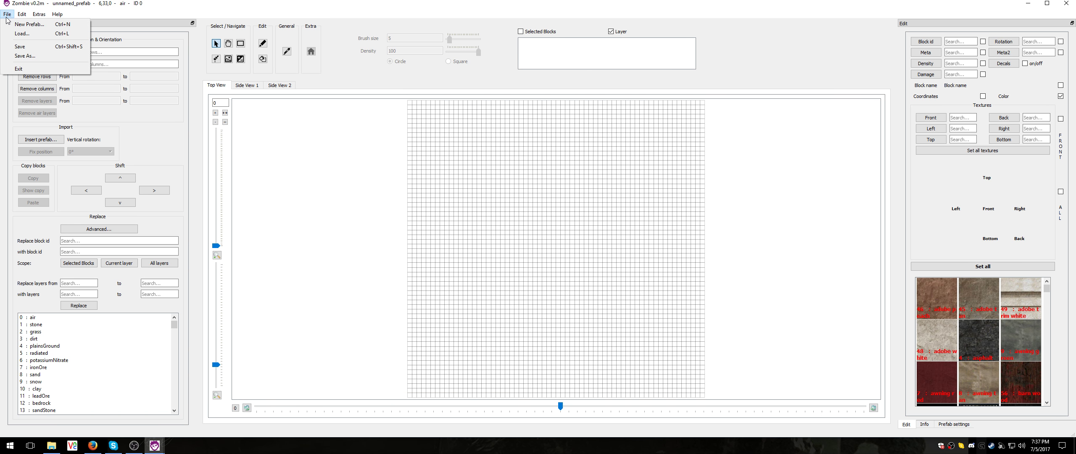
pyautogui.click(26, 34)
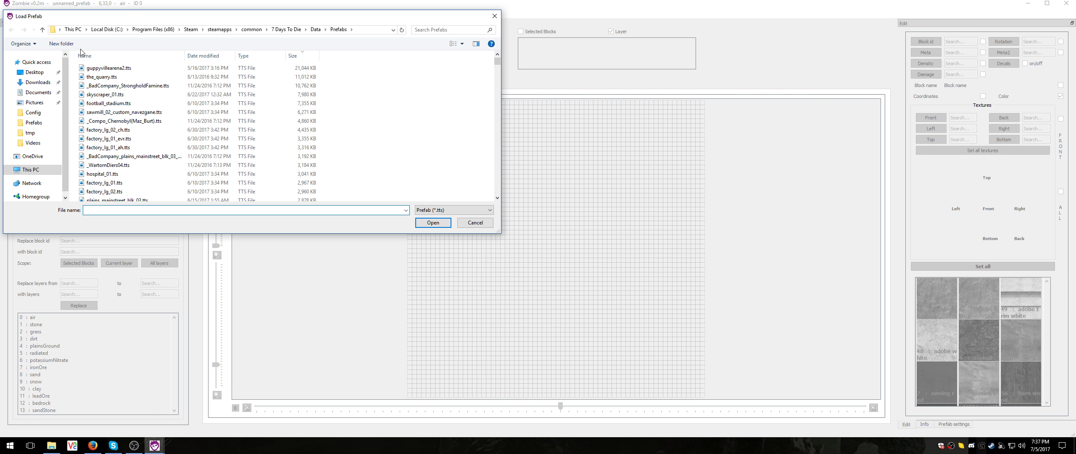
pyautogui.write('gas')
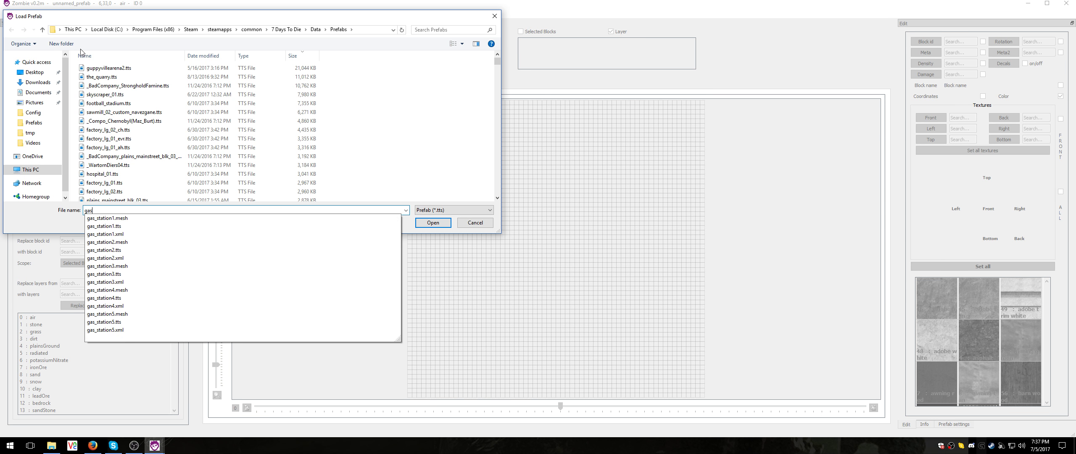
pyautogui.press('Down')
pyautogui.press('Down')
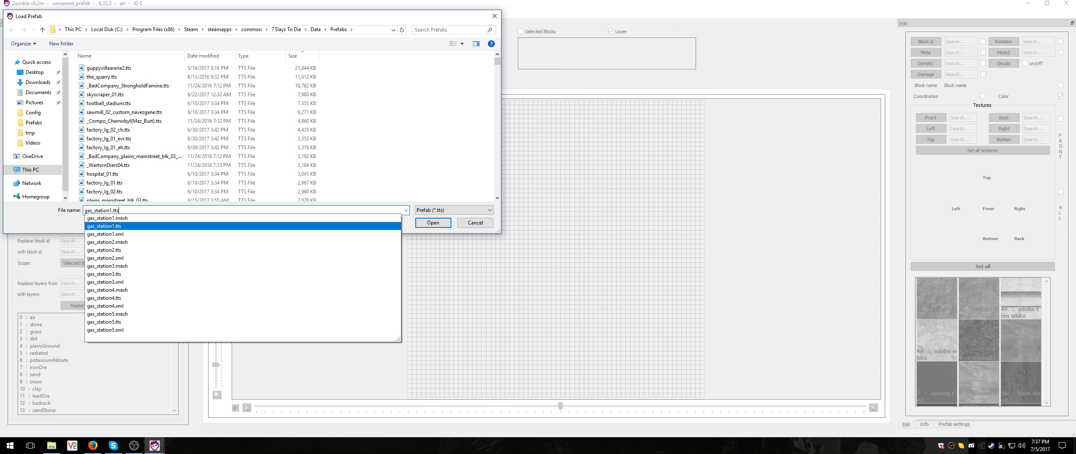
pyautogui.press('Return')
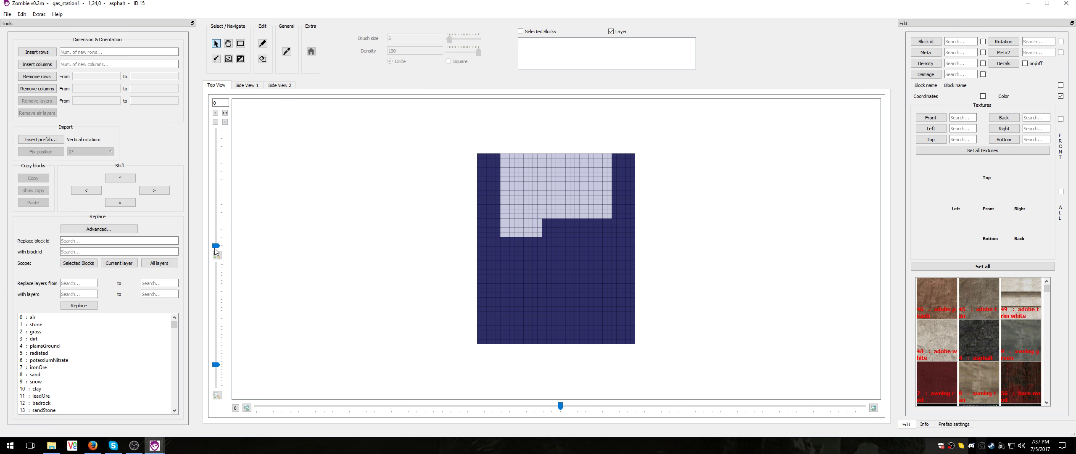
# - Examine the gas station's layers 0 to 3 in the top view, ending back on layer 0
pyautogui.moveTo(217, 362); pyautogui.dragTo(215, 358)
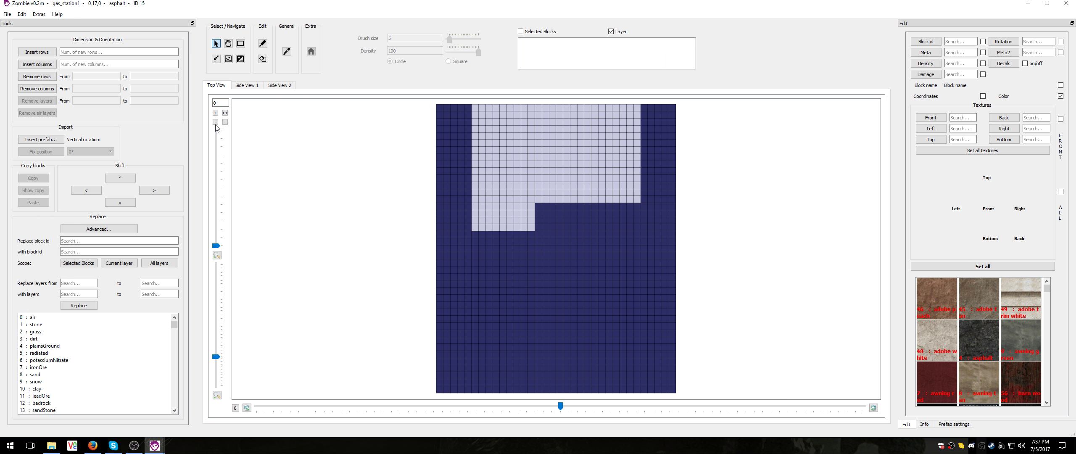
pyautogui.click(215, 112)
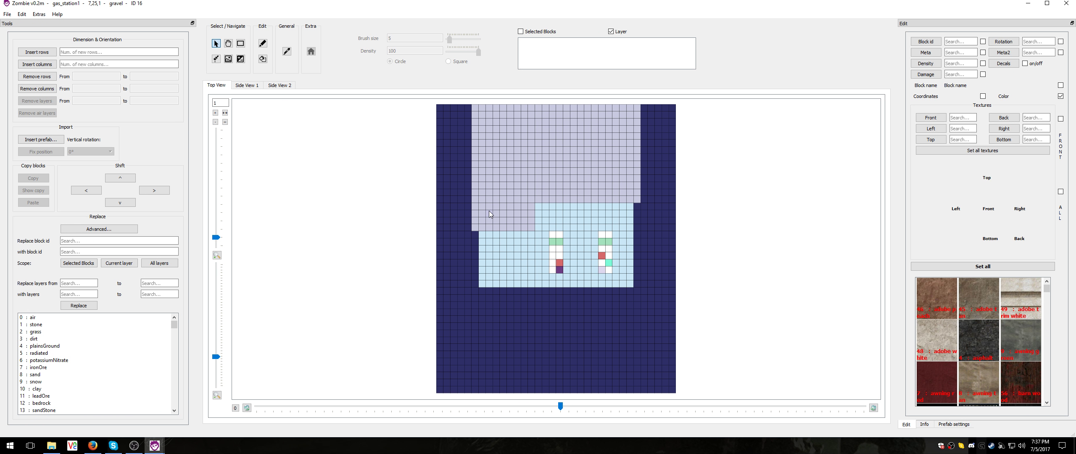
pyautogui.scroll(1, 508, 205)
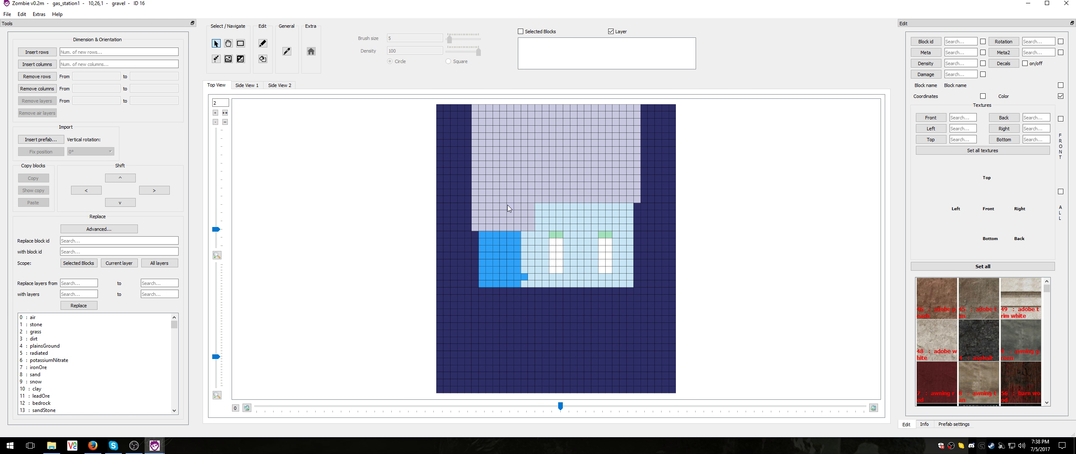
pyautogui.scroll(1, 508, 205)
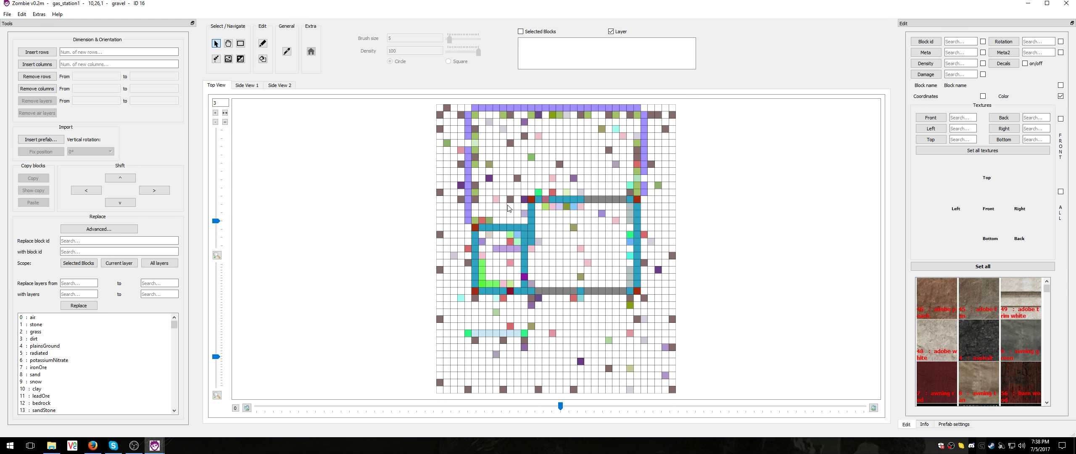
pyautogui.scroll(-3, 508, 205)
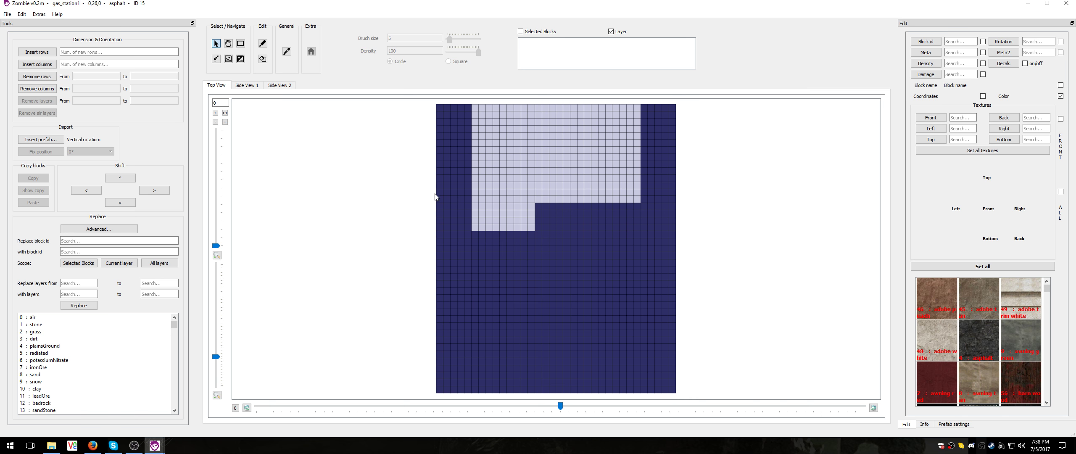
pyautogui.scroll(2, 451, 202)
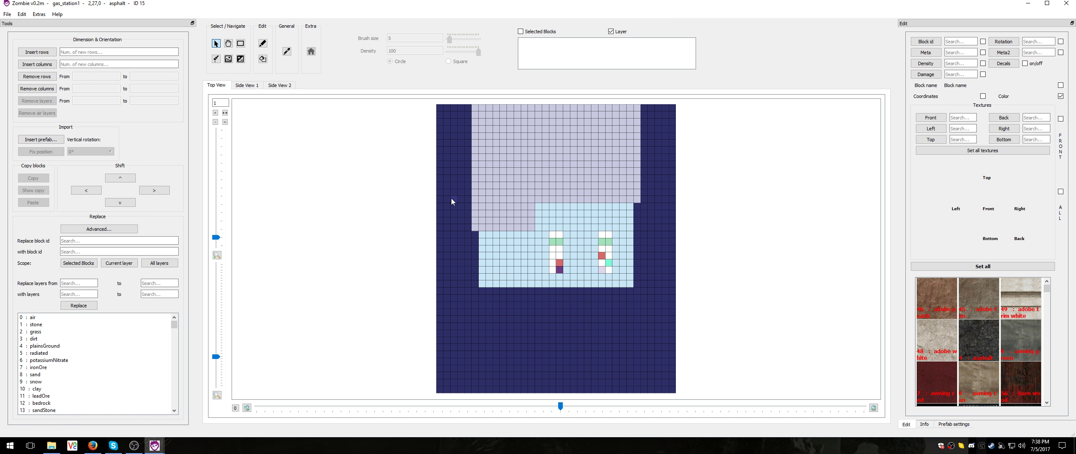
pyautogui.scroll(1, 452, 202)
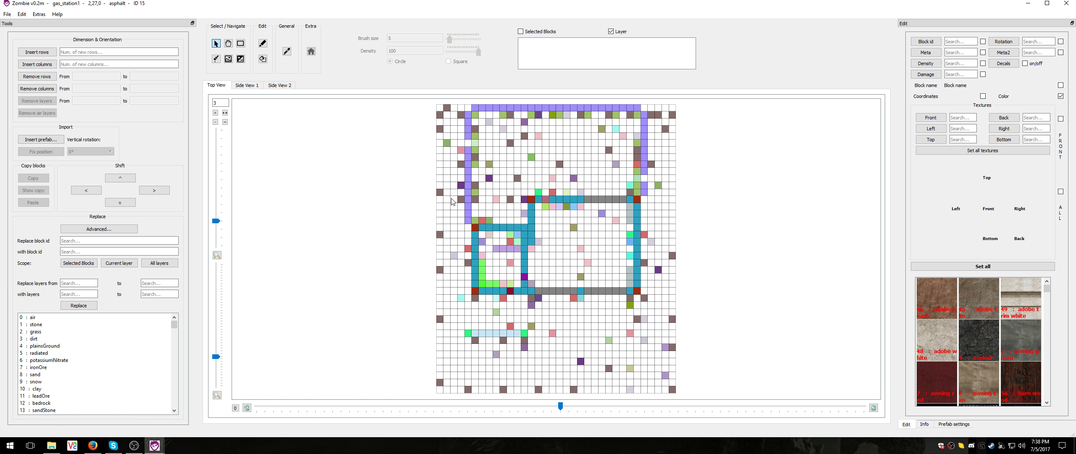
pyautogui.scroll(-3, 451, 202)
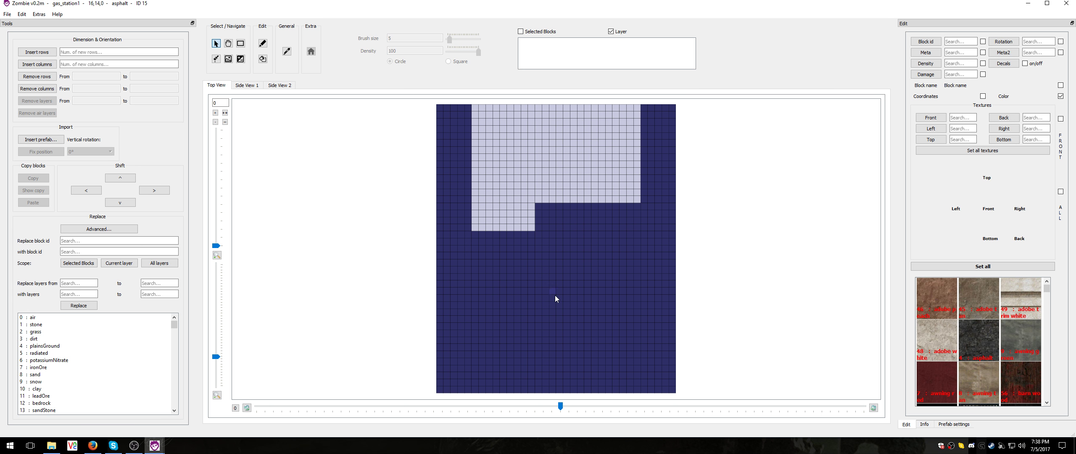
# - Examine the gas station's layers 0 to 4 in the top view, ending on layer 1
pyautogui.scroll(1, 553, 297)
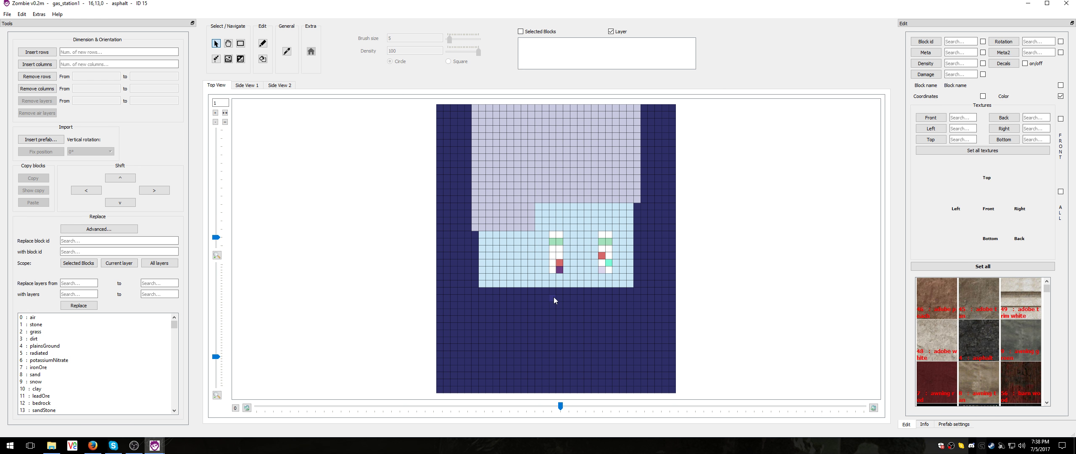
pyautogui.scroll(1, 553, 297)
pyautogui.scroll(1, 553, 300)
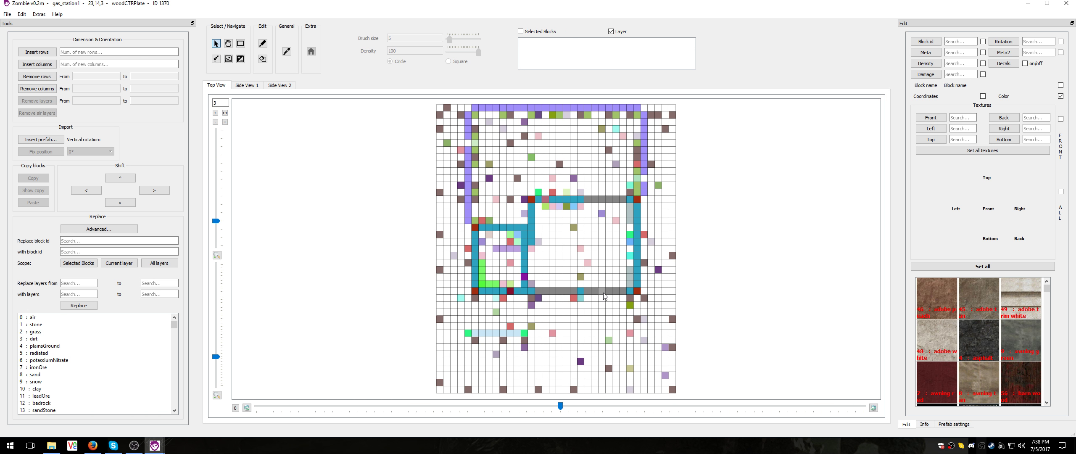
pyautogui.scroll(1, 604, 294)
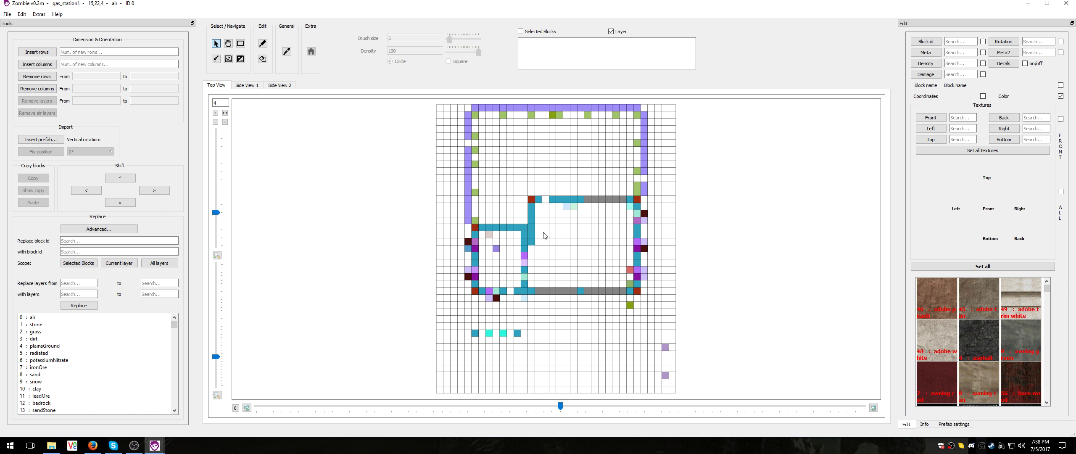
pyautogui.scroll(-2, 563, 271)
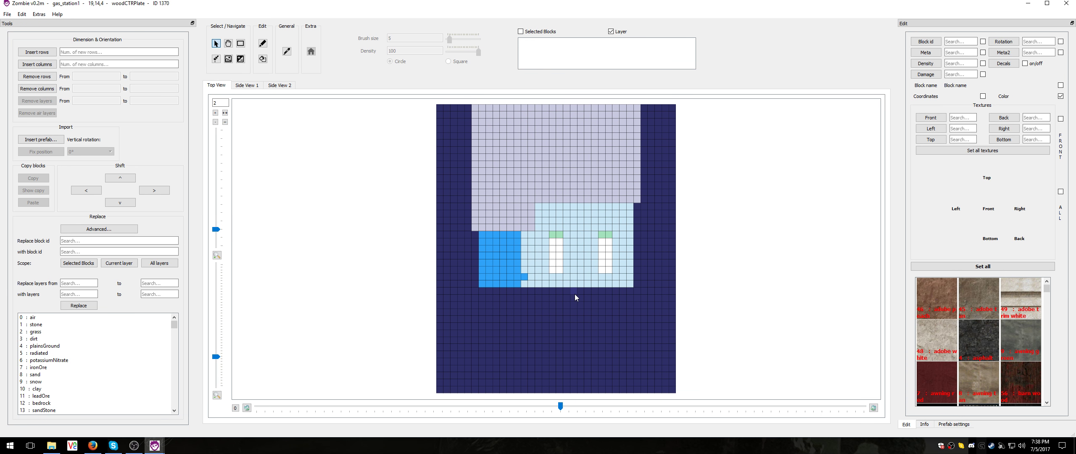
pyautogui.scroll(1, 575, 294)
pyautogui.scroll(-1, 560, 309)
pyautogui.scroll(-1, 558, 265)
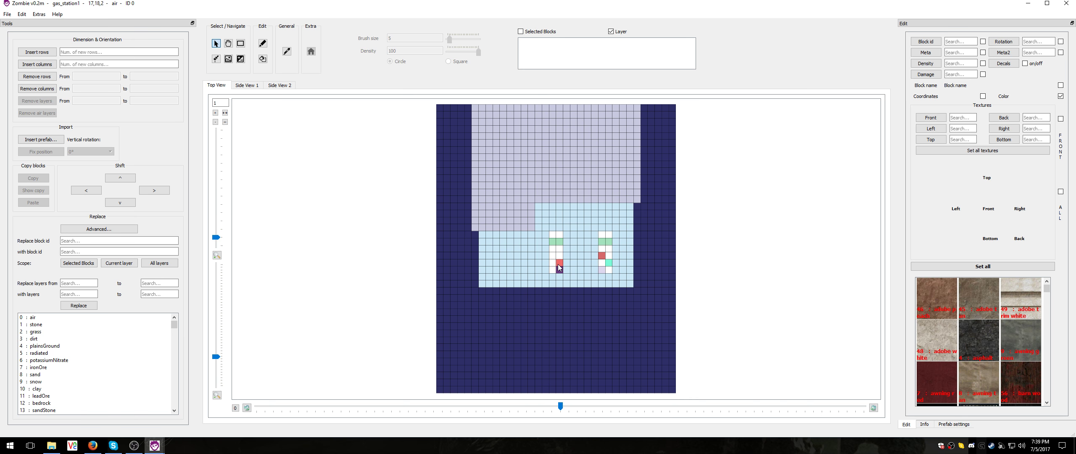
# - Compare the foundation layers with the ground-floor layer in the top view, ending on layer 3
pyautogui.scroll(-1, 558, 264)
pyautogui.scroll(1, 558, 267)
pyautogui.scroll(1, 581, 258)
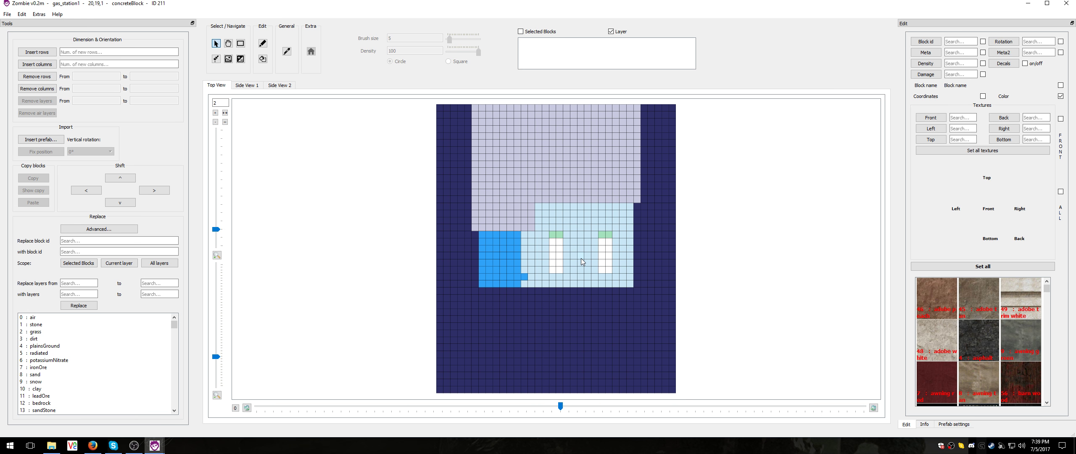
pyautogui.scroll(1, 582, 261)
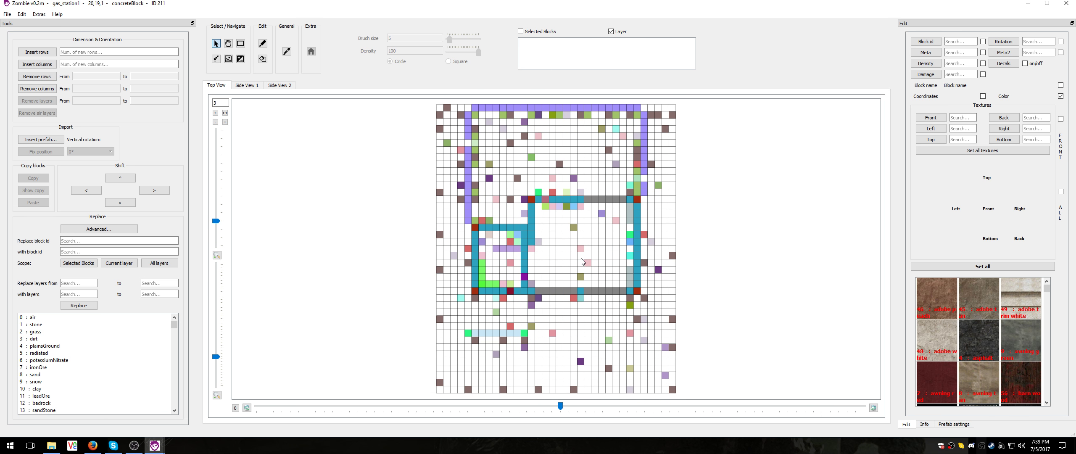
pyautogui.scroll(-3, 586, 286)
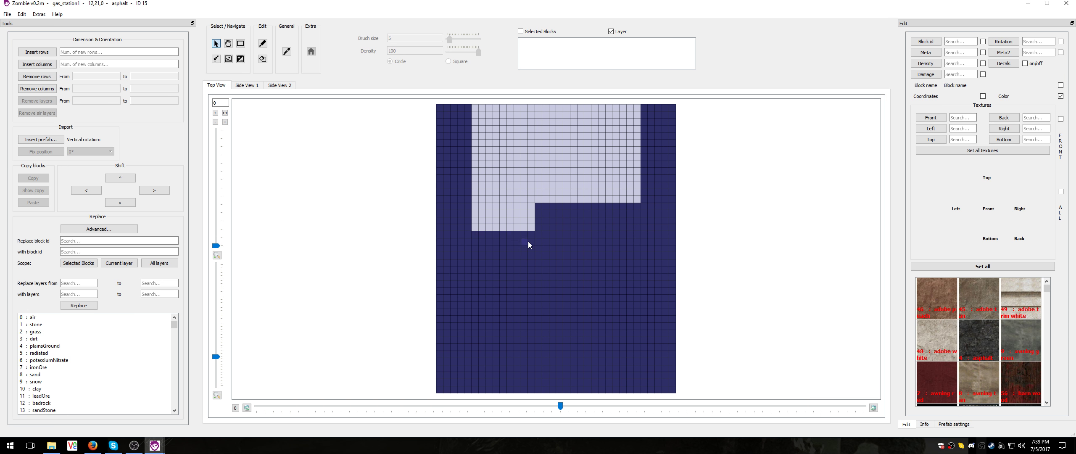
pyautogui.scroll(1, 535, 244)
pyautogui.scroll(2, 535, 244)
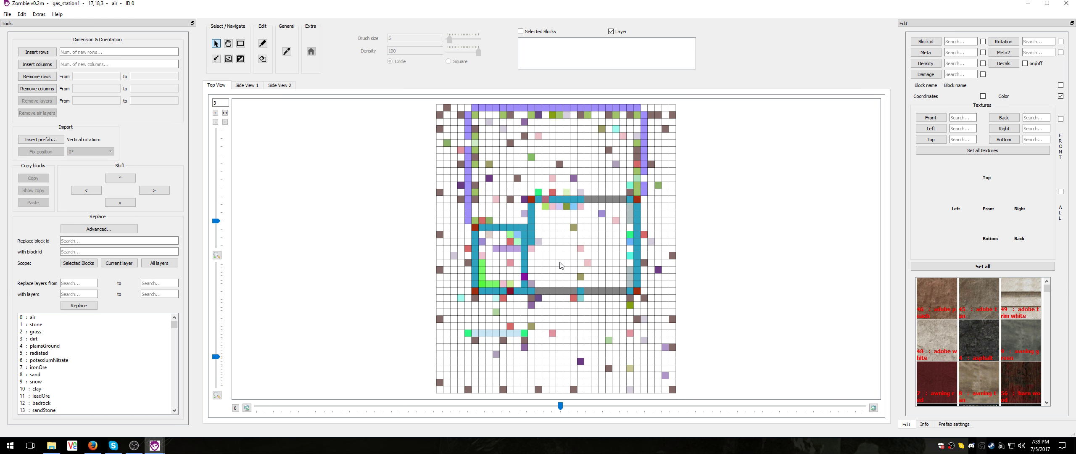
# - Show the gas station in Side View 1 and browse its slices through the building and back to slice 0
pyautogui.click(251, 86)
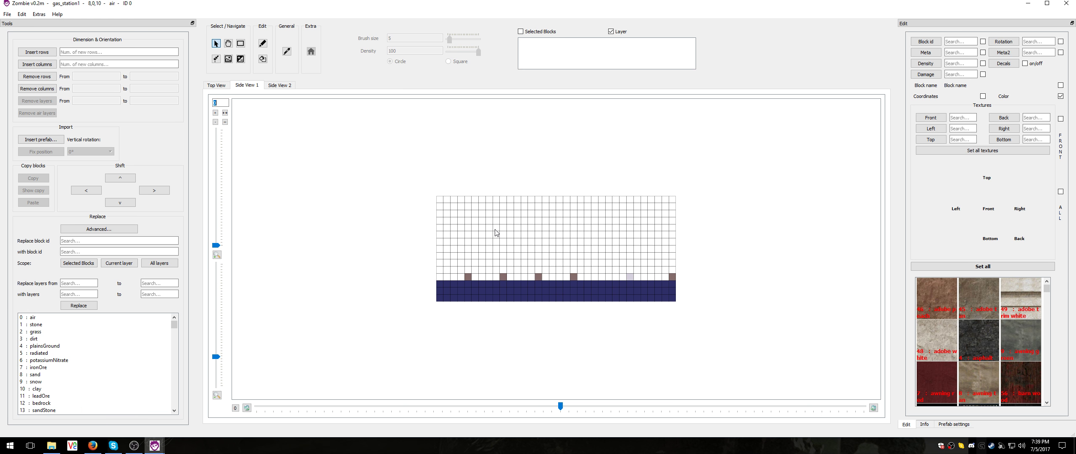
pyautogui.scroll(14, 496, 233)
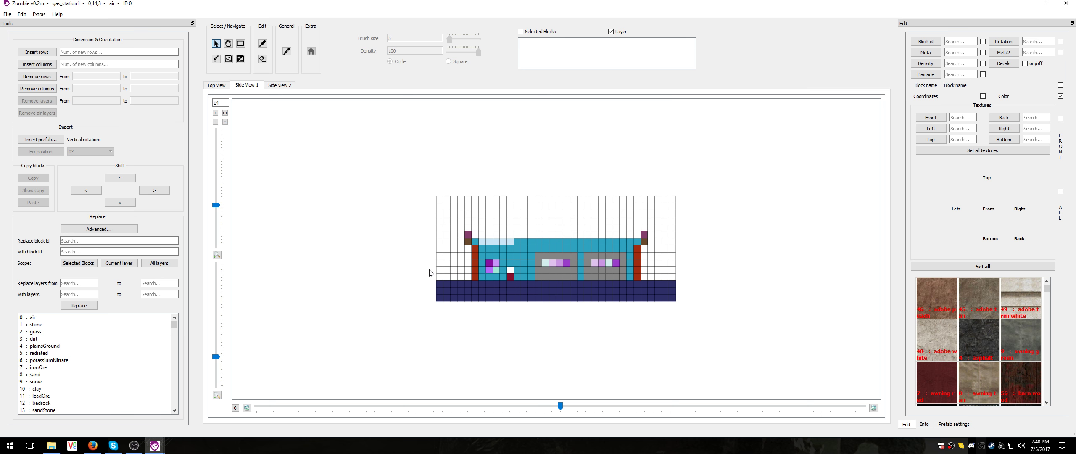
pyautogui.scroll(3, 446, 275)
pyautogui.scroll(-13, 459, 278)
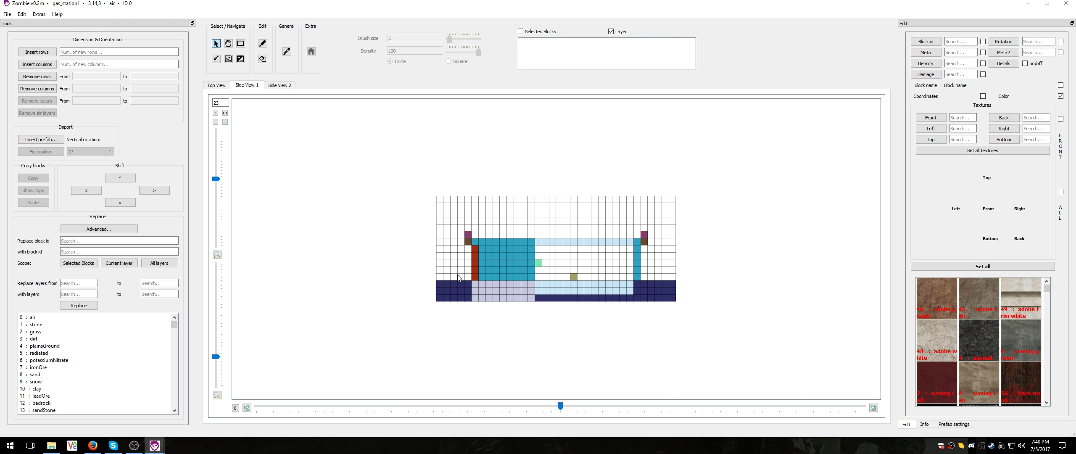
pyautogui.scroll(-4, 459, 278)
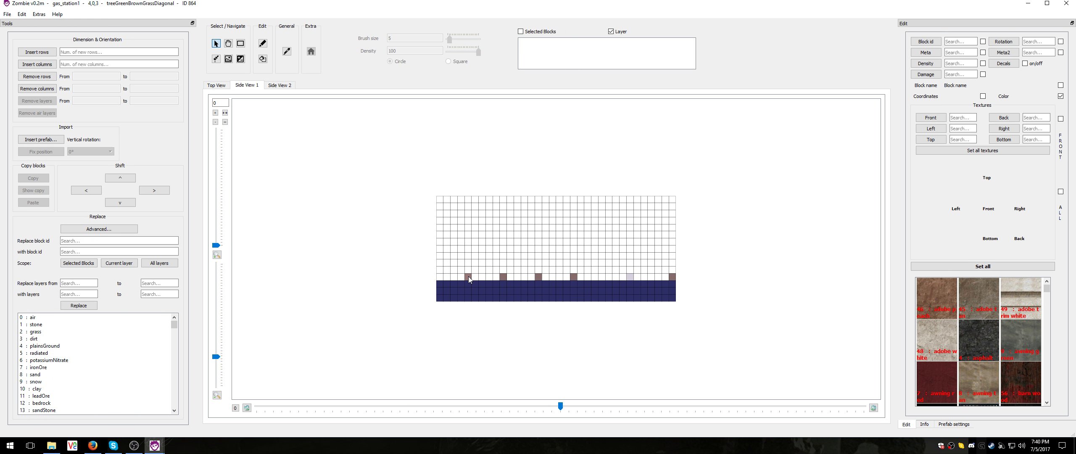
# - Examine the pump canopy in Side View 1 across slices 0 to 8, ending on slice 8
pyautogui.scroll(2, 469, 276)
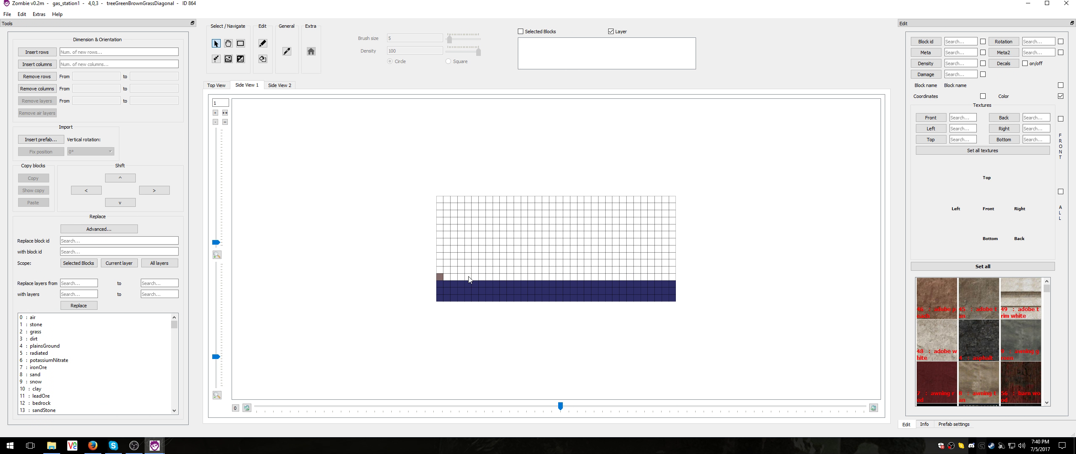
pyautogui.scroll(4, 470, 279)
pyautogui.scroll(2, 469, 278)
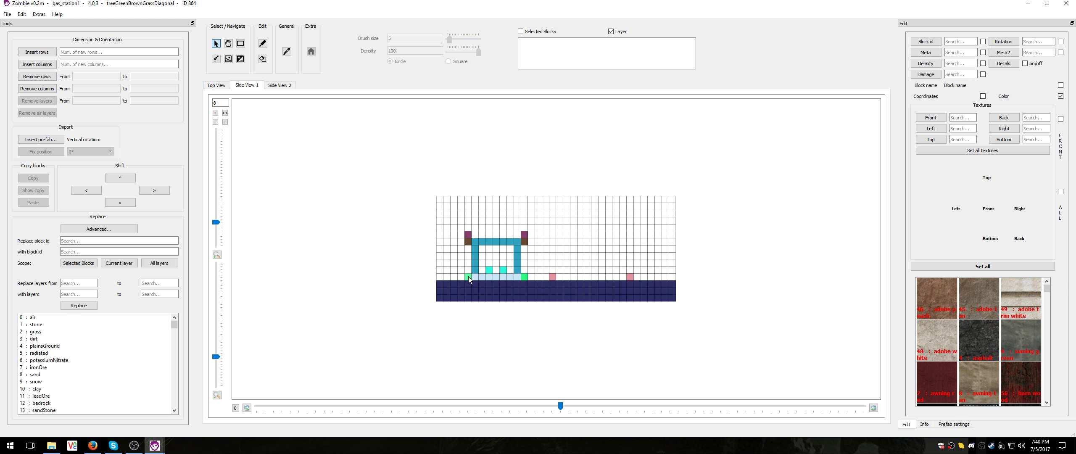
pyautogui.scroll(-1, 468, 276)
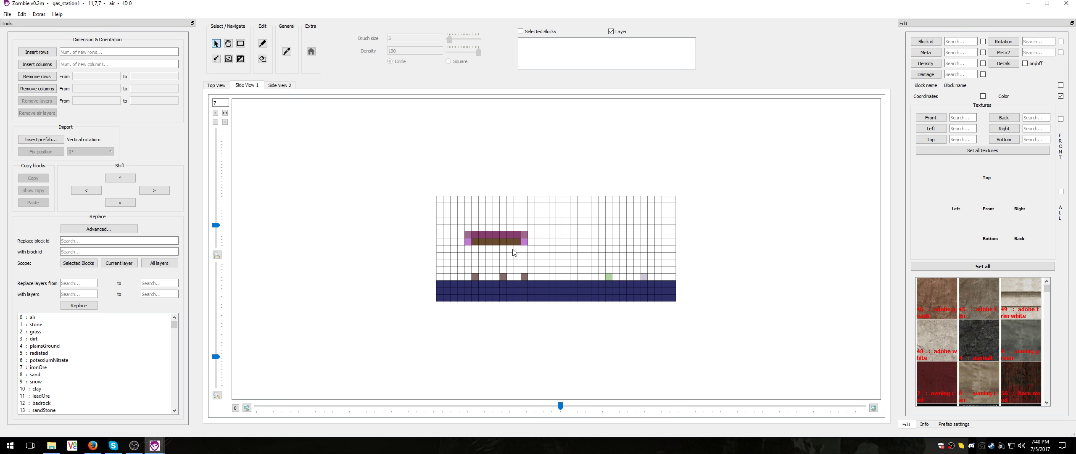
pyautogui.scroll(1, 478, 248)
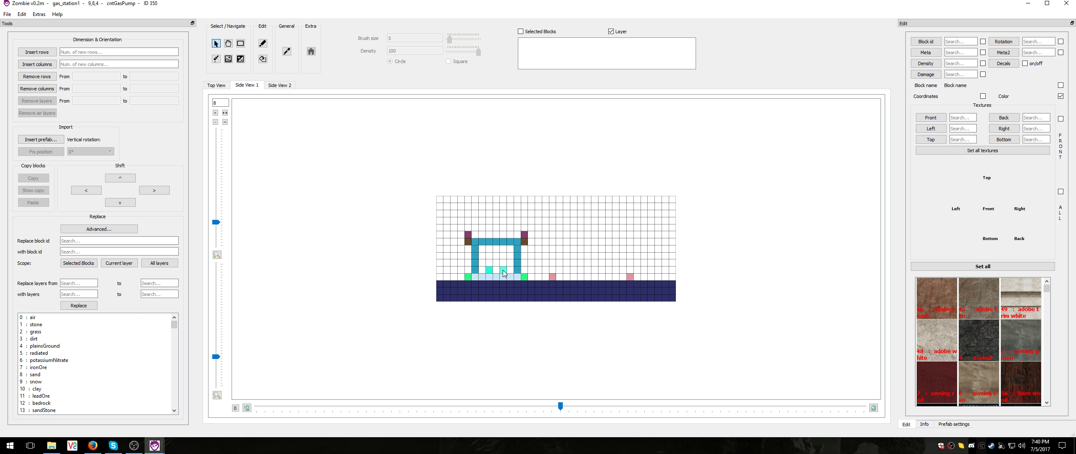
# - Examine the slices from the gas pumps to the front wall in Side View 1, ending on slice 14
pyautogui.scroll(3, 520, 268)
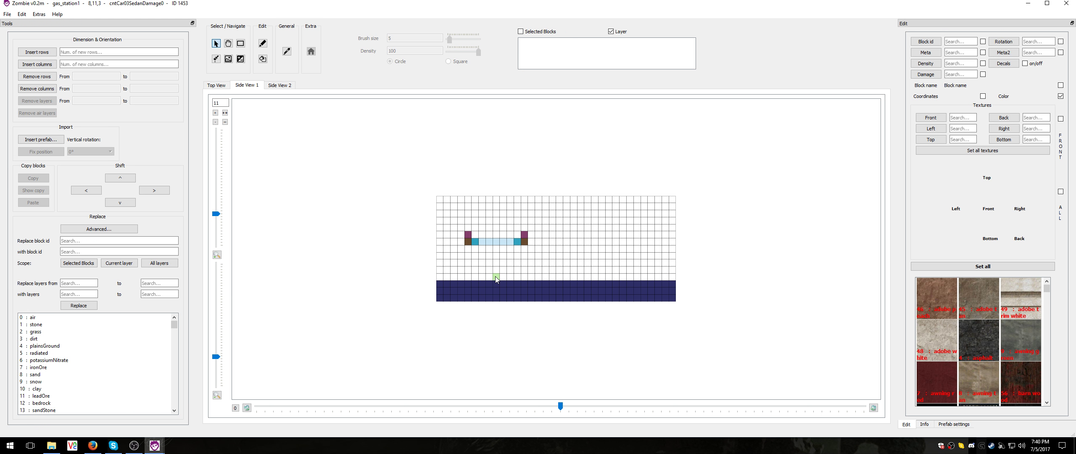
pyautogui.scroll(2, 515, 277)
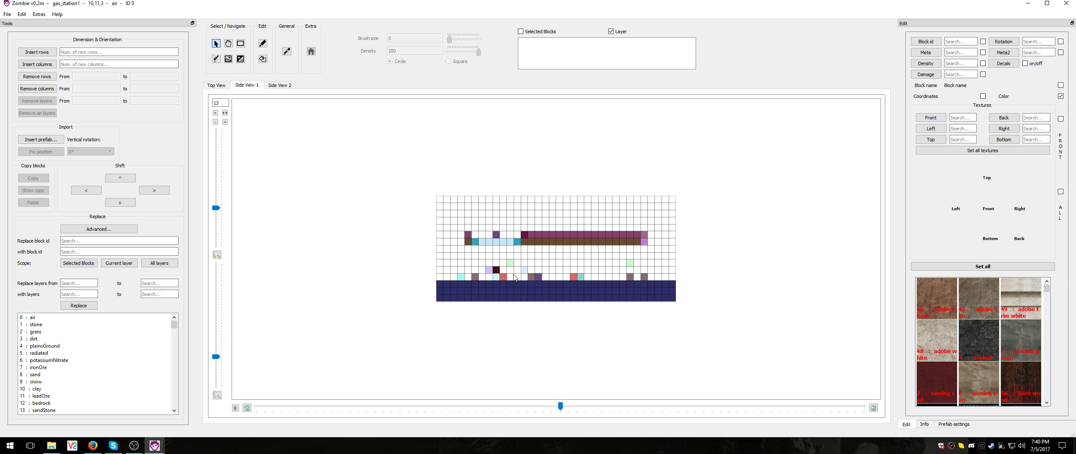
pyautogui.scroll(-1, 515, 277)
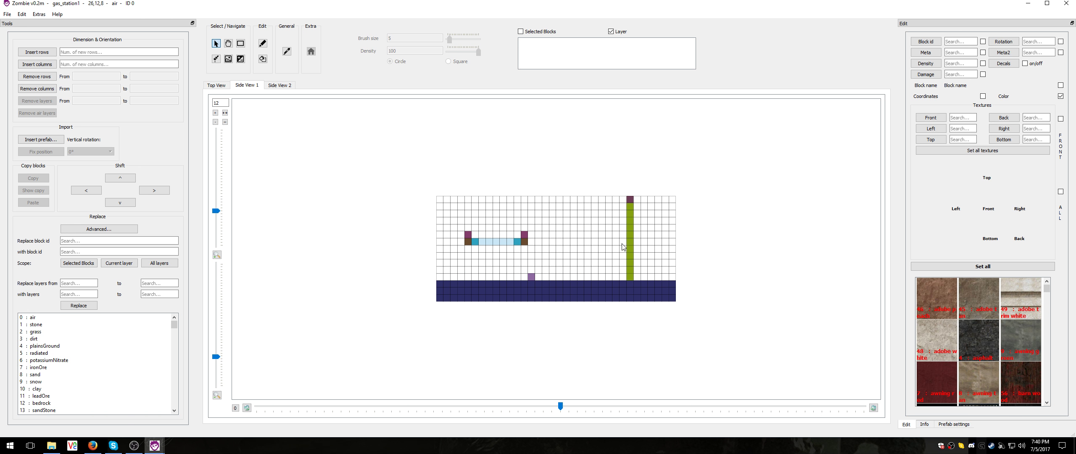
pyautogui.scroll(1, 568, 238)
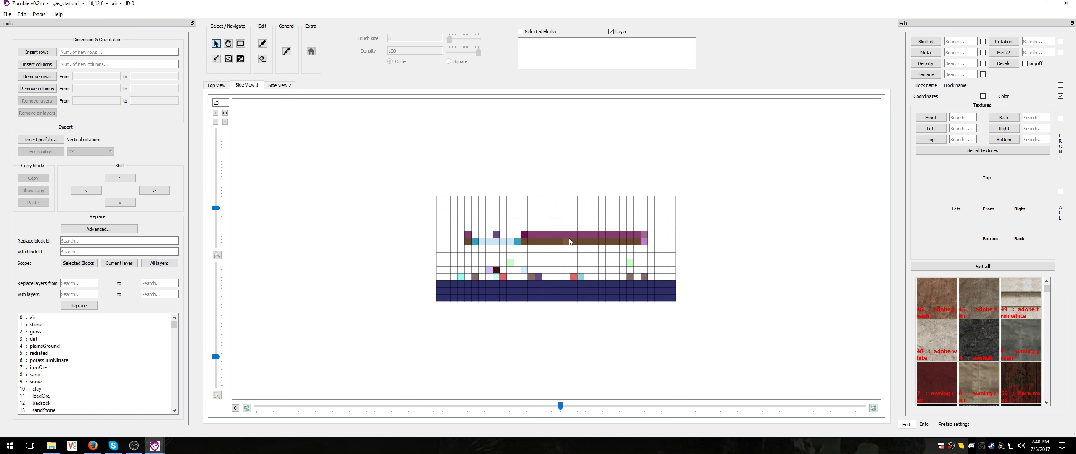
pyautogui.scroll(1, 569, 238)
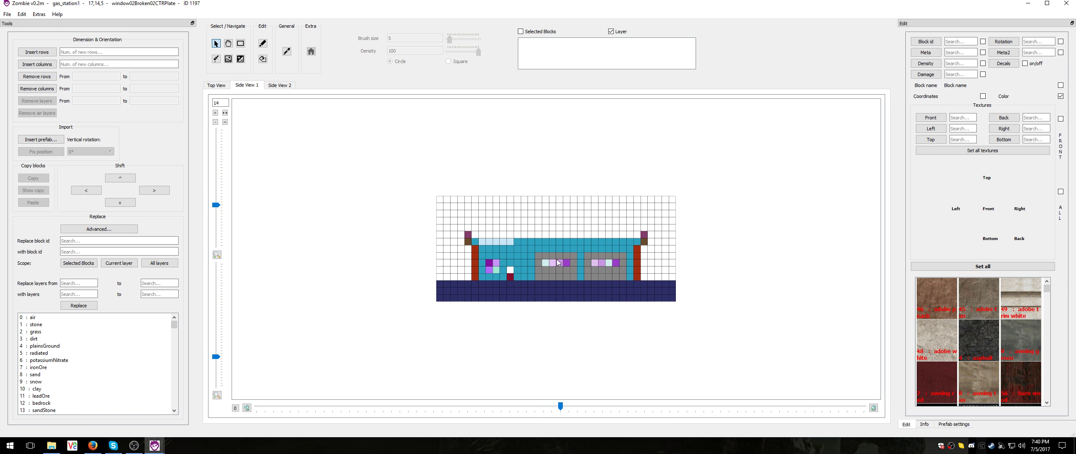
pyautogui.moveTo(216, 357); pyautogui.dragTo(217, 339)
# - Examine the gas station's slices in Side View 2, comparing the canopy, pump and interior cross-sections
pyautogui.click(281, 86)
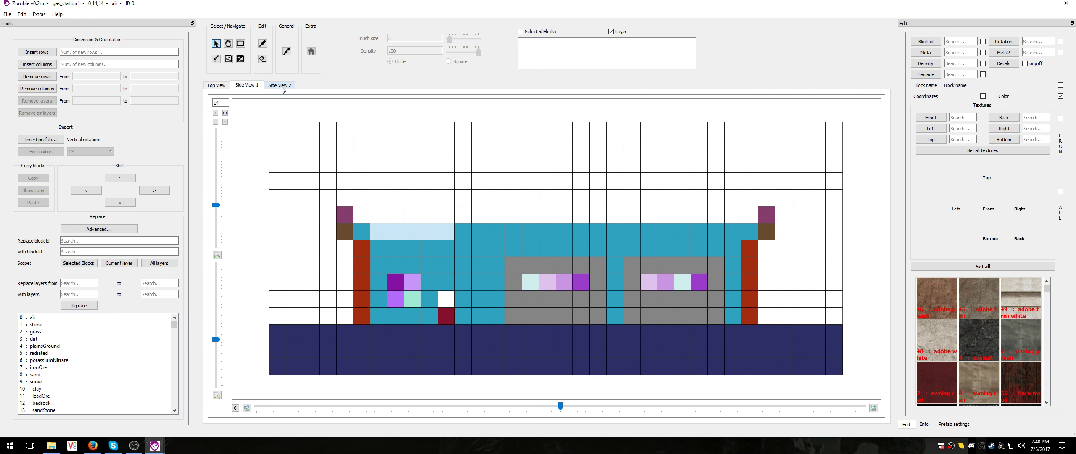
pyautogui.scroll(13, 482, 242)
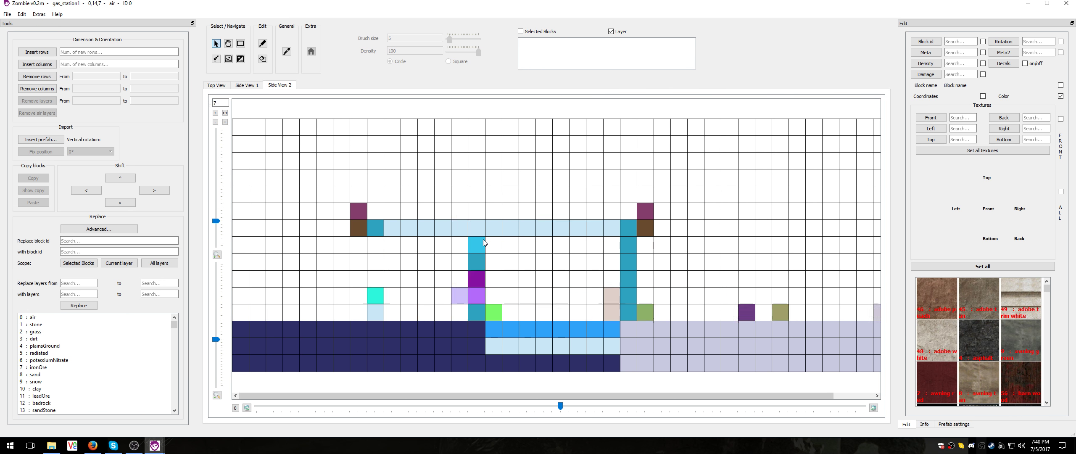
pyautogui.scroll(-3, 483, 238)
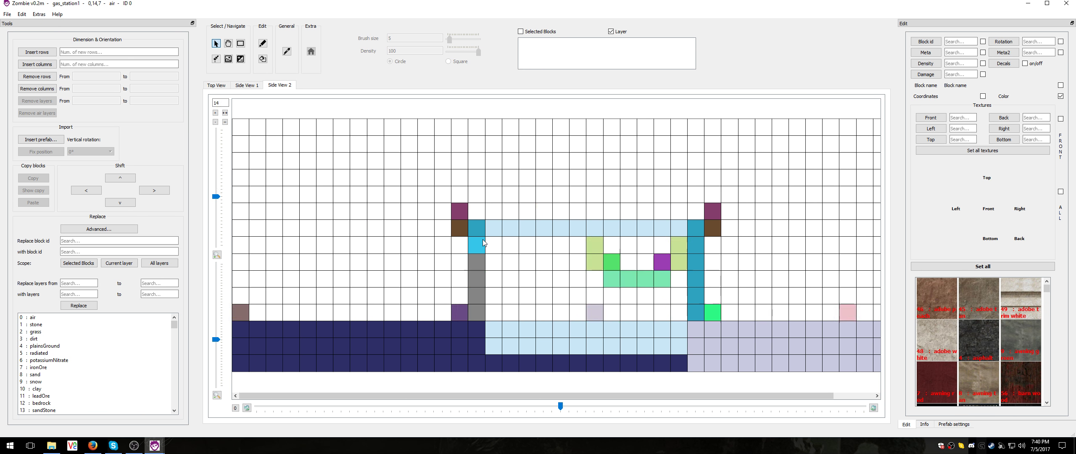
pyautogui.scroll(-6, 483, 239)
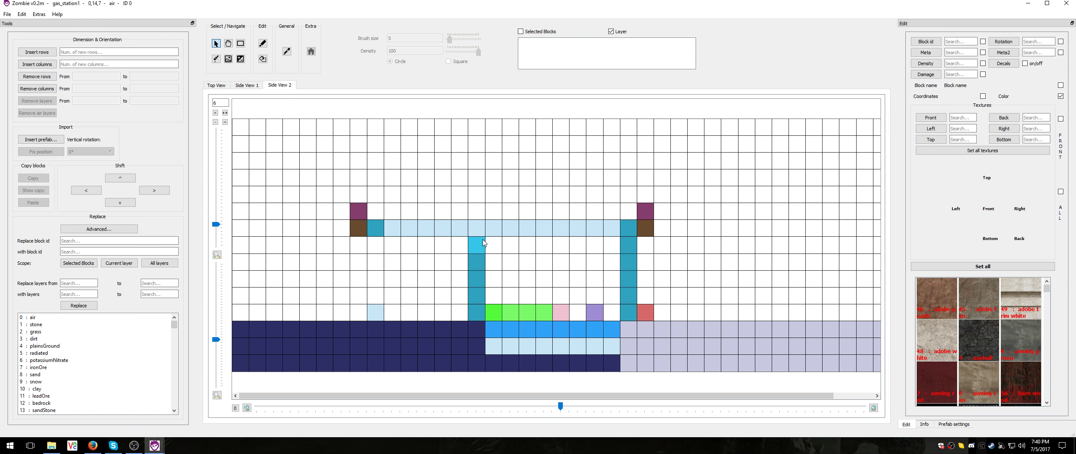
pyautogui.scroll(10, 483, 239)
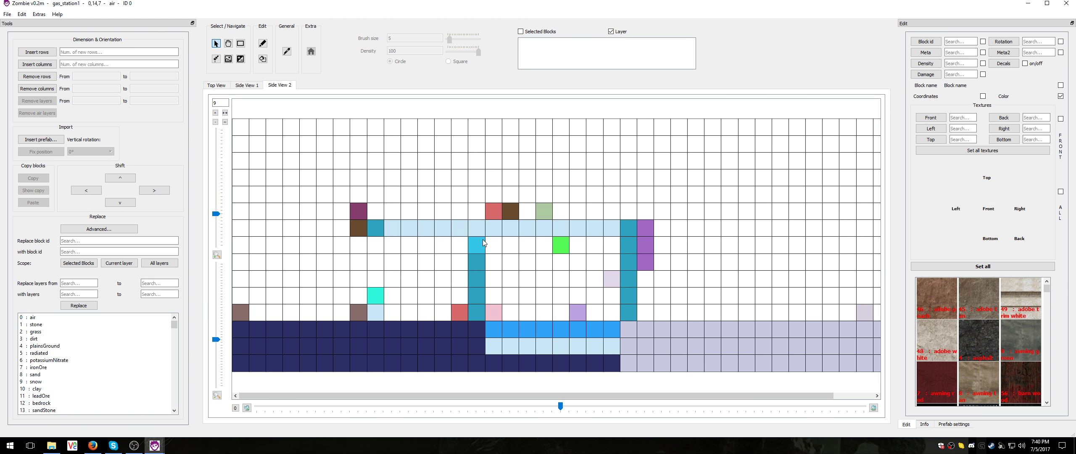
pyautogui.scroll(-1, 483, 239)
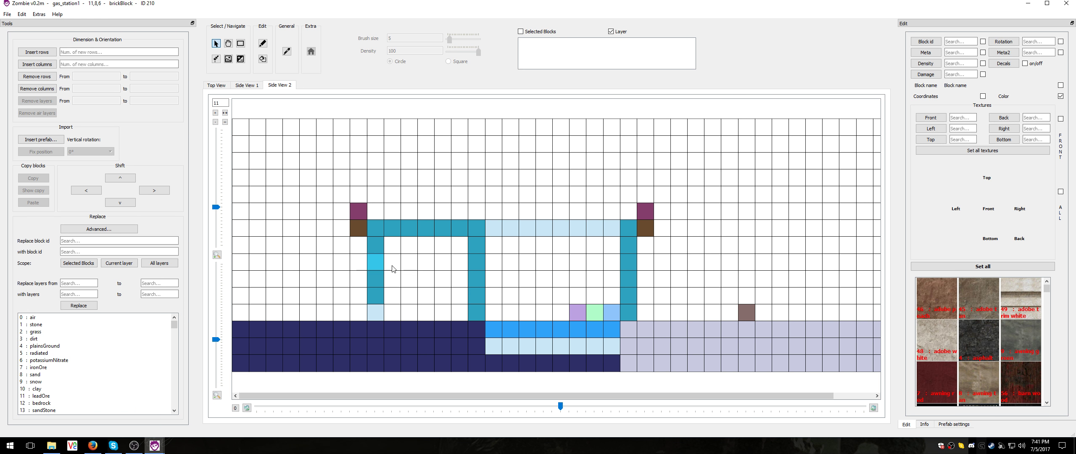
pyautogui.scroll(1, 449, 277)
pyautogui.scroll(-3, 448, 278)
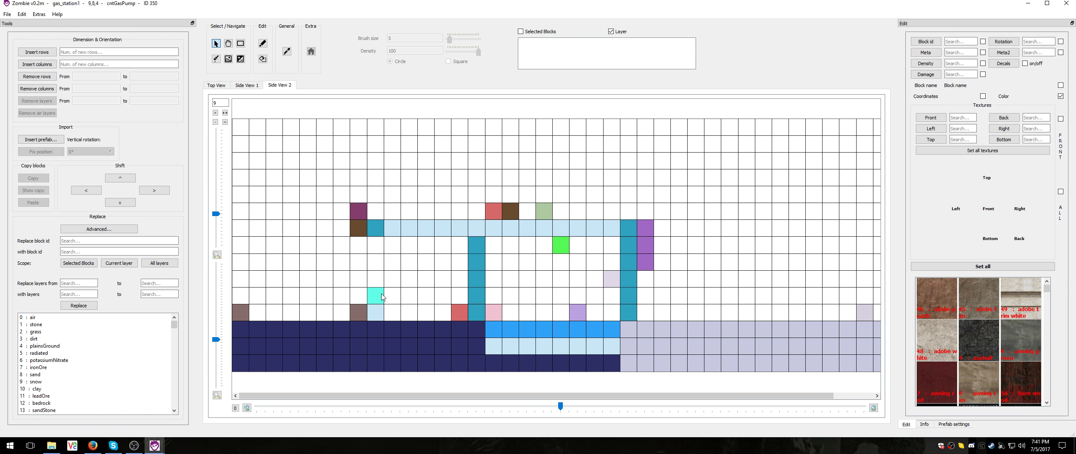
pyautogui.scroll(7, 463, 286)
# - Select a region about 22 by 11 blocks over the front wall in Side View 1 and review its block list
pyautogui.click(245, 85)
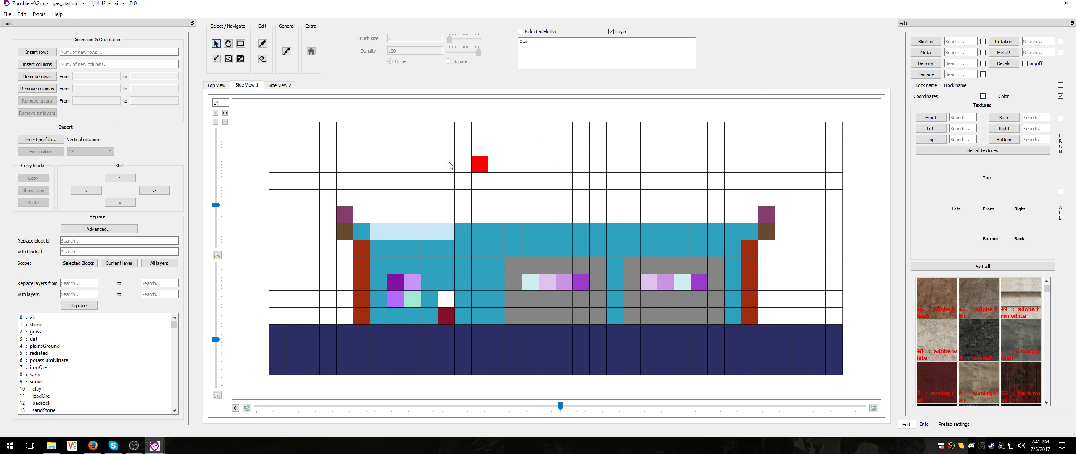
pyautogui.click(513, 232)
pyautogui.moveTo(380, 149); pyautogui.dragTo(736, 318)
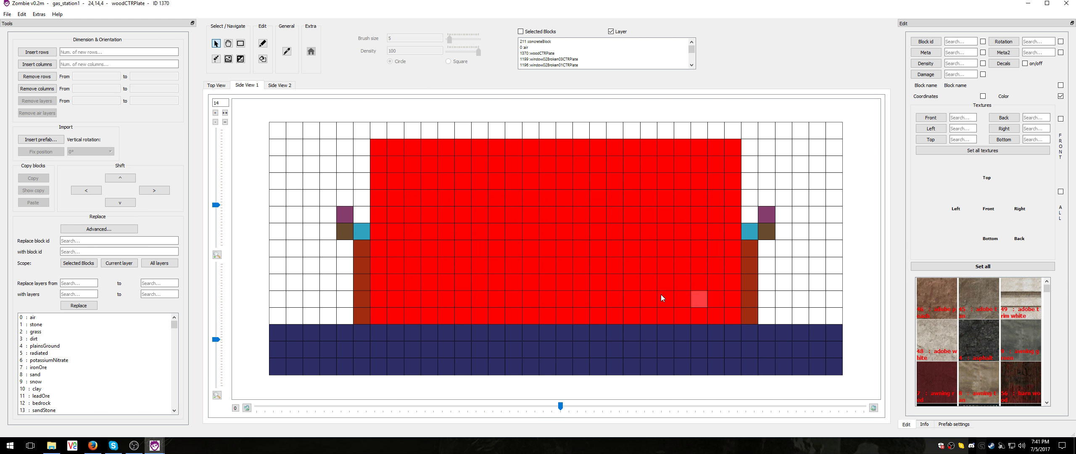
pyautogui.scroll(-1, 546, 52)
pyautogui.scroll(-3, 546, 52)
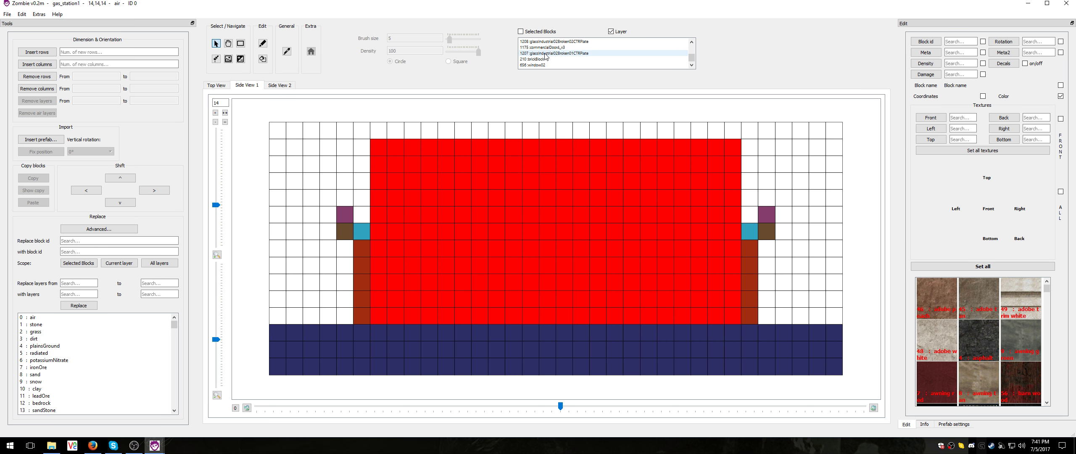
pyautogui.scroll(3, 549, 63)
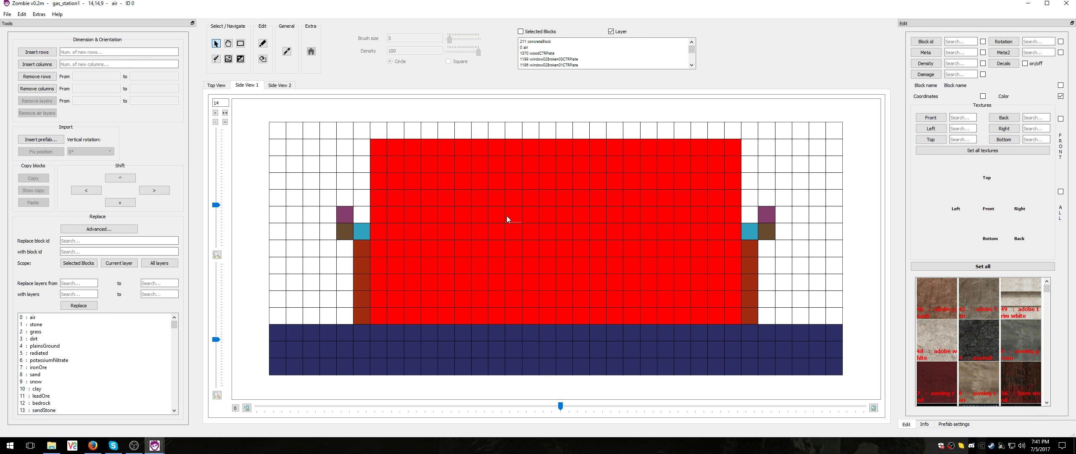
# - Replace the large selection with a region across the roofline, and reduce it to one air block above the roof
pyautogui.click(392, 205)
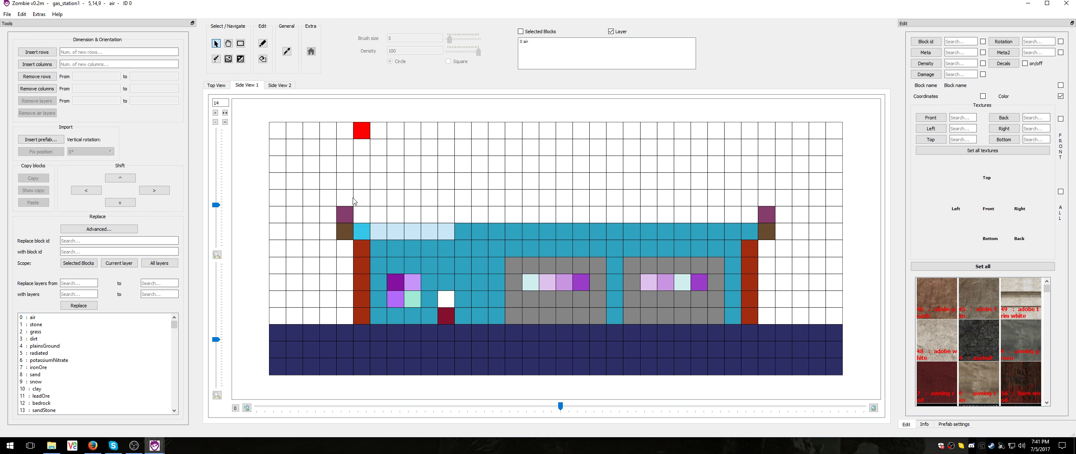
pyautogui.moveTo(428, 165); pyautogui.dragTo(787, 253)
pyautogui.click(368, 170)
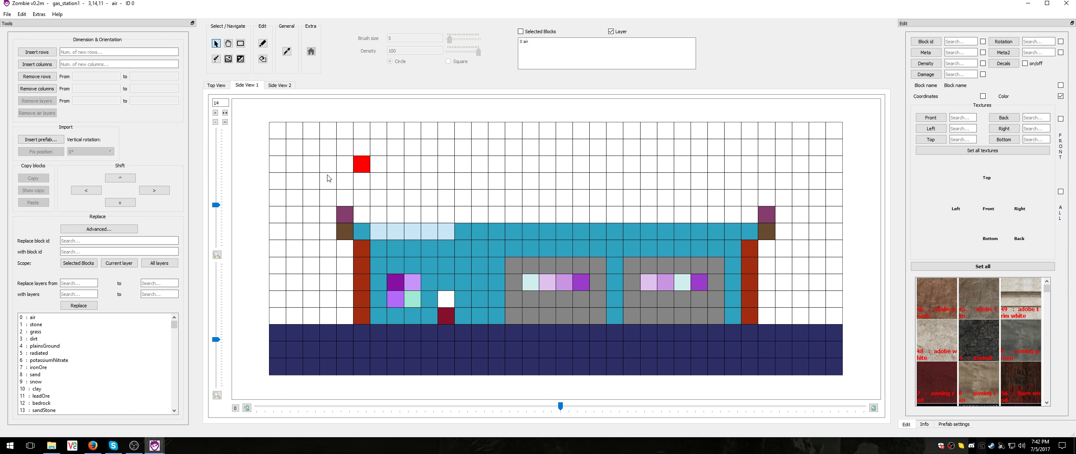
# - Enlarge the front wall in Side View 1 and pan with the hand tool to the roof's upper-left corner
pyautogui.click(229, 43)
pyautogui.moveTo(218, 342); pyautogui.dragTo(218, 331)
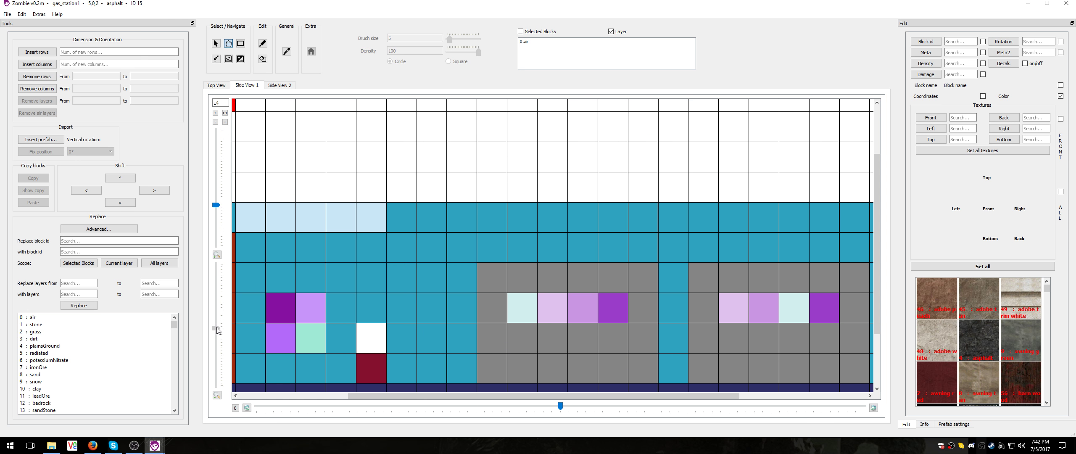
pyautogui.moveTo(239, 105); pyautogui.dragTo(396, 181)
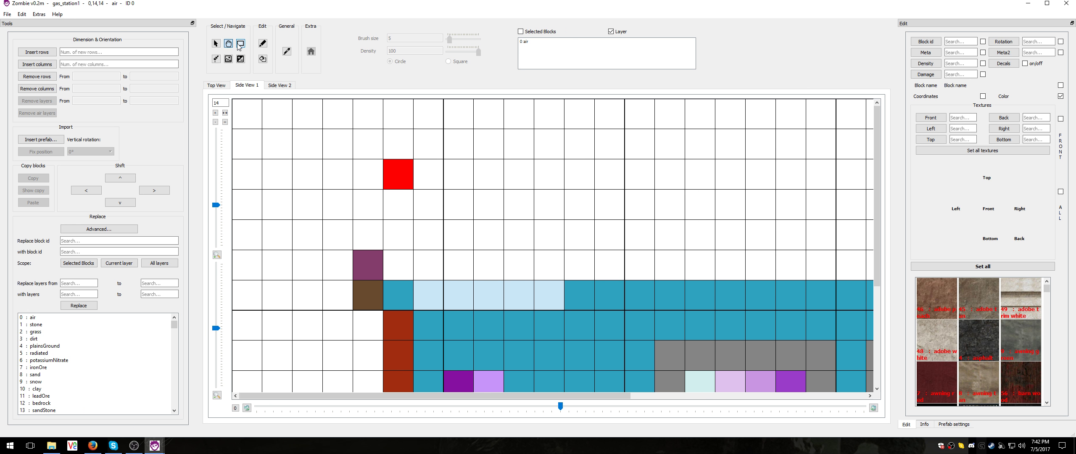
# - Switch to the brush selection tool, clear the existing selection, and set the brush size to 1
pyautogui.click(215, 61)
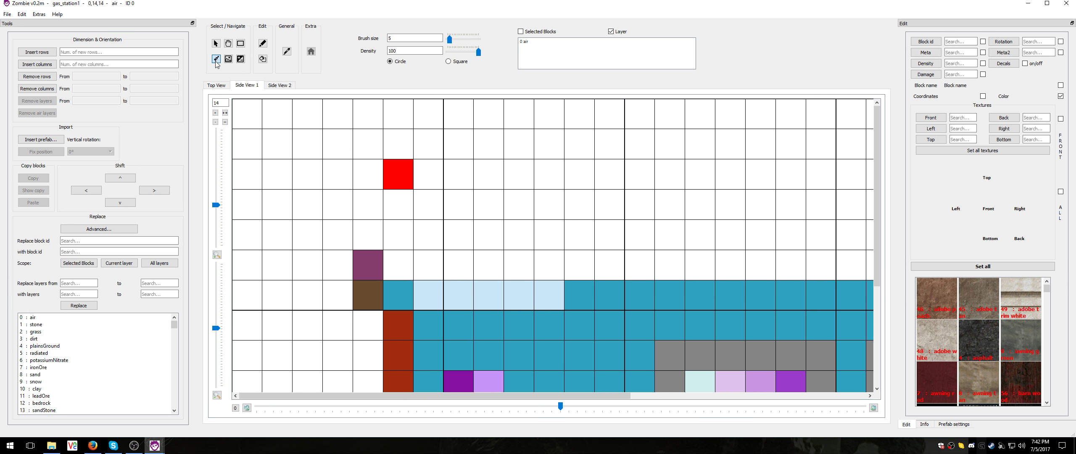
pyautogui.moveTo(216, 328); pyautogui.dragTo(216, 340)
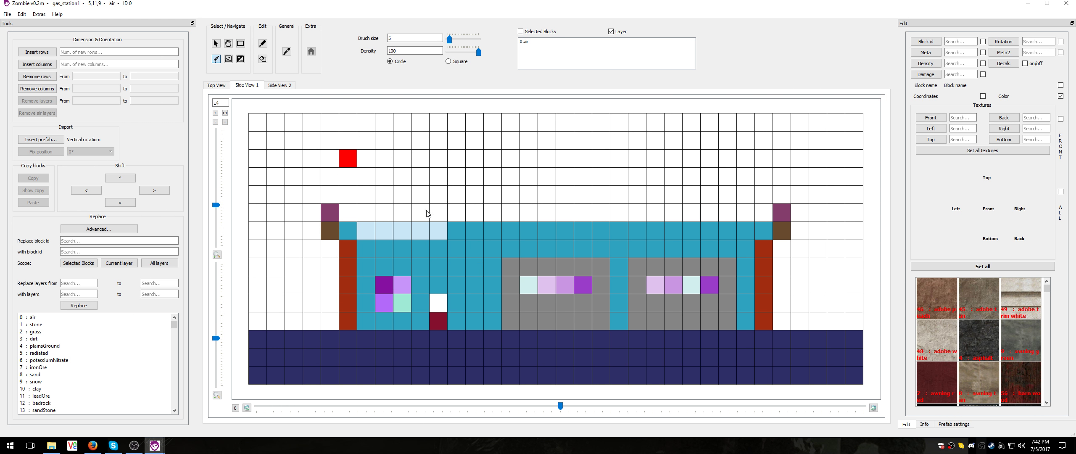
pyautogui.scroll(1, 424, 229)
pyautogui.scroll(-5, 425, 229)
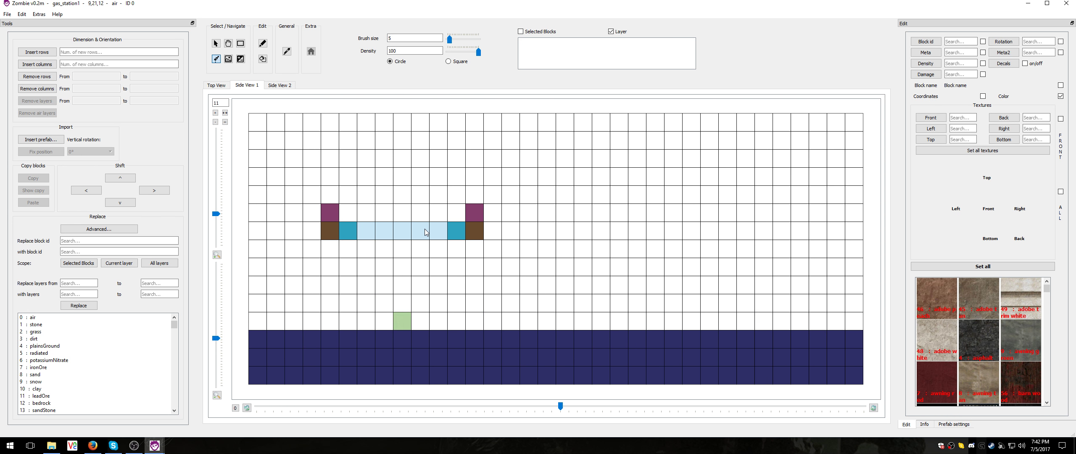
pyautogui.scroll(4, 424, 228)
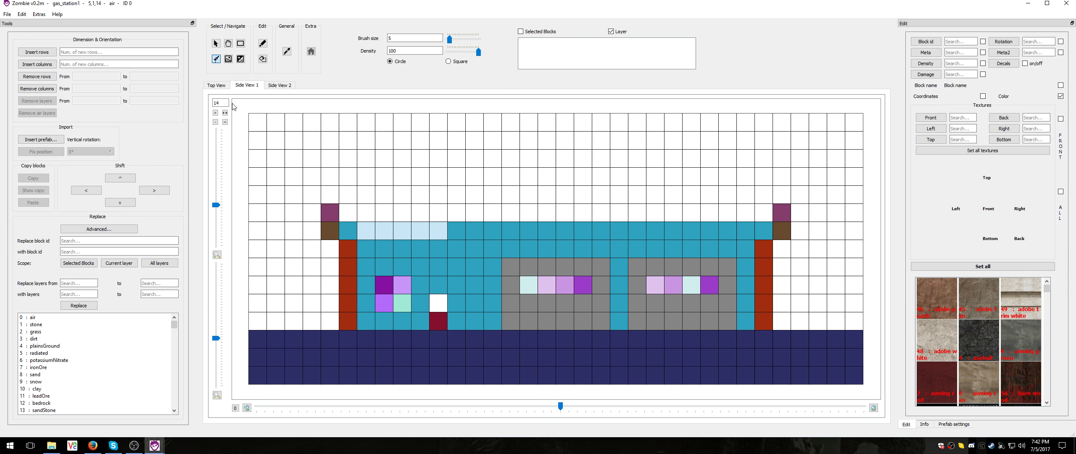
pyautogui.click(414, 41)
pyautogui.click(449, 40)
pyautogui.moveTo(449, 41); pyautogui.dragTo(420, 43)
# - Brush-select an L of three air blocks above the roof on slice 14 and set them to ironOre
pyautogui.click(961, 41)
pyautogui.click(941, 332)
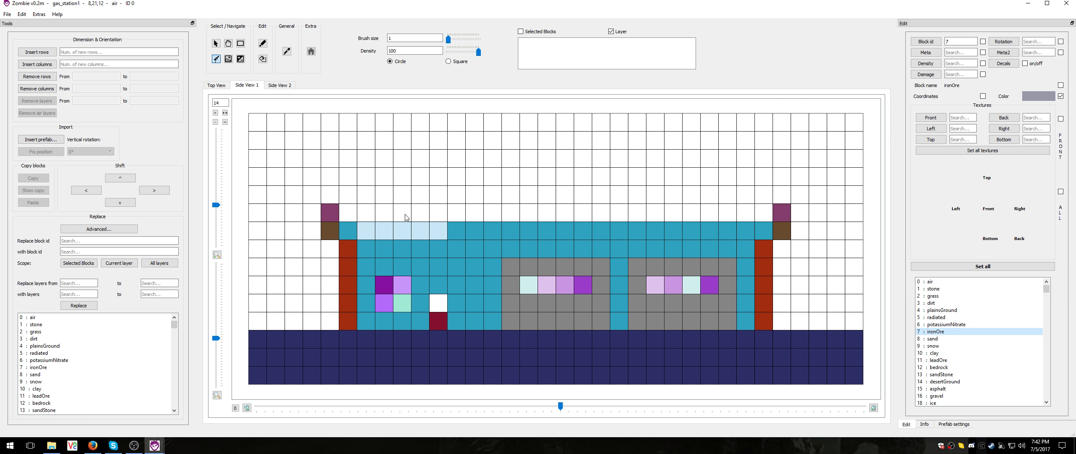
pyautogui.click(424, 143)
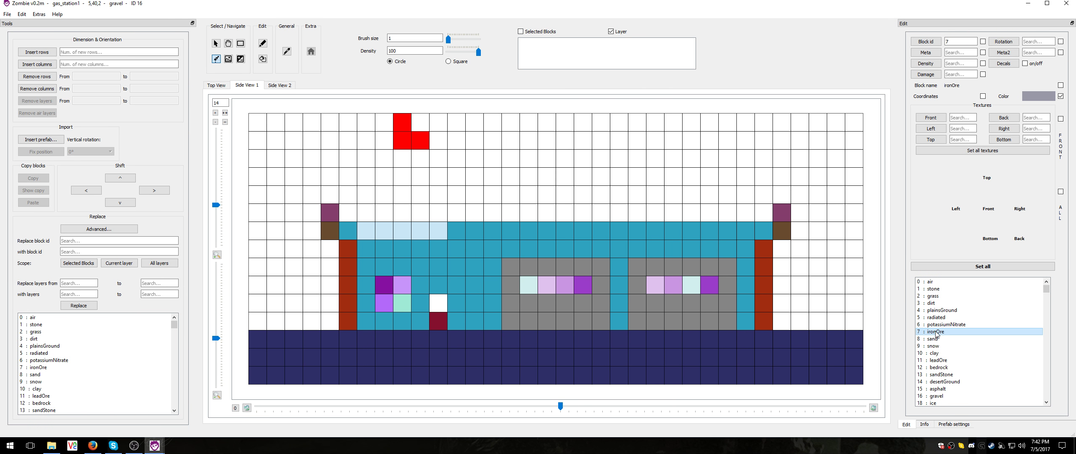
# - Brush-select blocks spelling "Guppy" across the roofline and front wall on slice 14
pyautogui.click(439, 140)
pyautogui.moveTo(407, 145)
pyautogui.mouseDown()
pyautogui.moveTo(382, 142)
pyautogui.moveTo(364, 160)
pyautogui.mouseUp()
pyautogui.moveTo(366, 194)
pyautogui.mouseDown()
pyautogui.moveTo(380, 223)
pyautogui.moveTo(434, 228)
pyautogui.moveTo(436, 195)
pyautogui.moveTo(410, 199)
pyautogui.moveTo(474, 199)
pyautogui.moveTo(480, 233)
pyautogui.moveTo(513, 206)
pyautogui.moveTo(511, 193)
pyautogui.moveTo(548, 240)
pyautogui.moveTo(548, 259)
pyautogui.moveTo(558, 192)
pyautogui.moveTo(573, 226)
pyautogui.mouseUp()
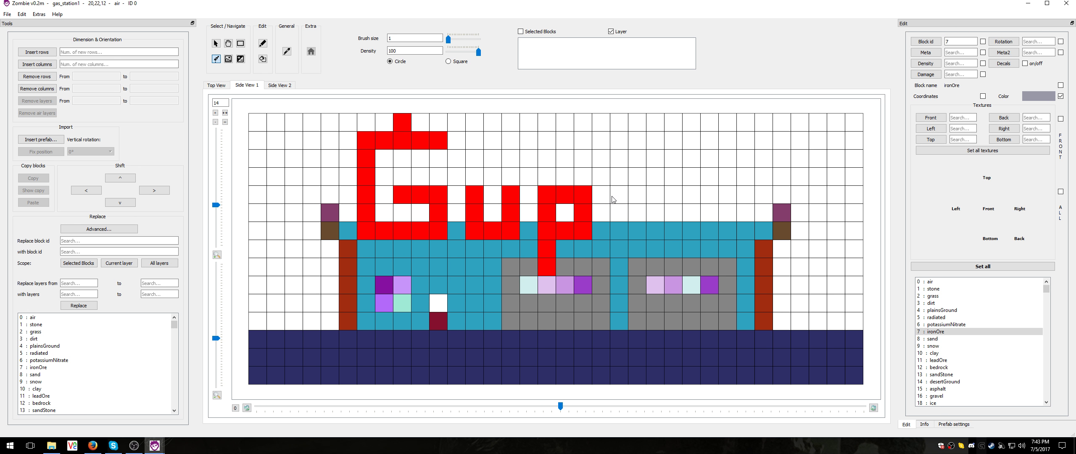
pyautogui.moveTo(613, 199)
pyautogui.mouseDown()
pyautogui.moveTo(617, 259)
pyautogui.moveTo(624, 197)
pyautogui.moveTo(656, 210)
pyautogui.moveTo(656, 226)
pyautogui.moveTo(628, 228)
pyautogui.mouseUp()
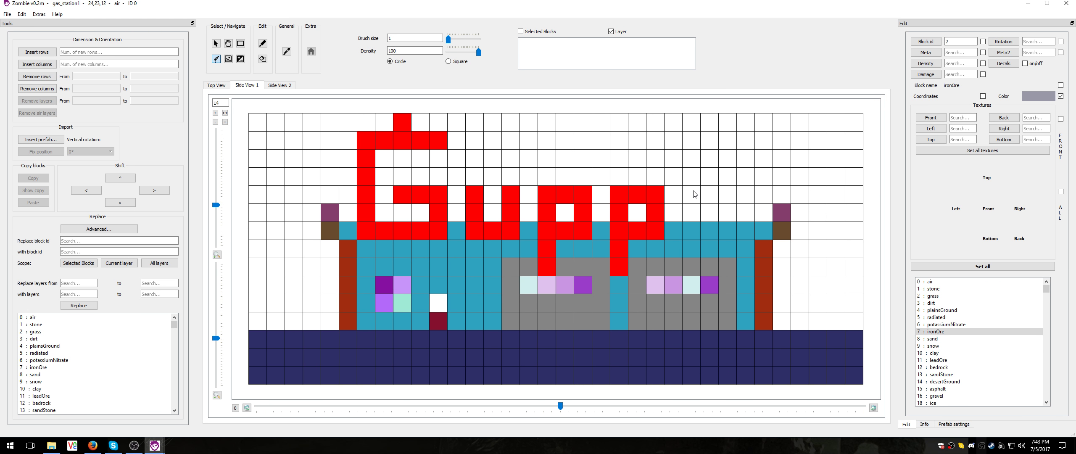
pyautogui.moveTo(695, 195)
pyautogui.mouseDown()
pyautogui.moveTo(711, 213)
pyautogui.moveTo(733, 214)
pyautogui.moveTo(674, 267)
pyautogui.mouseUp()
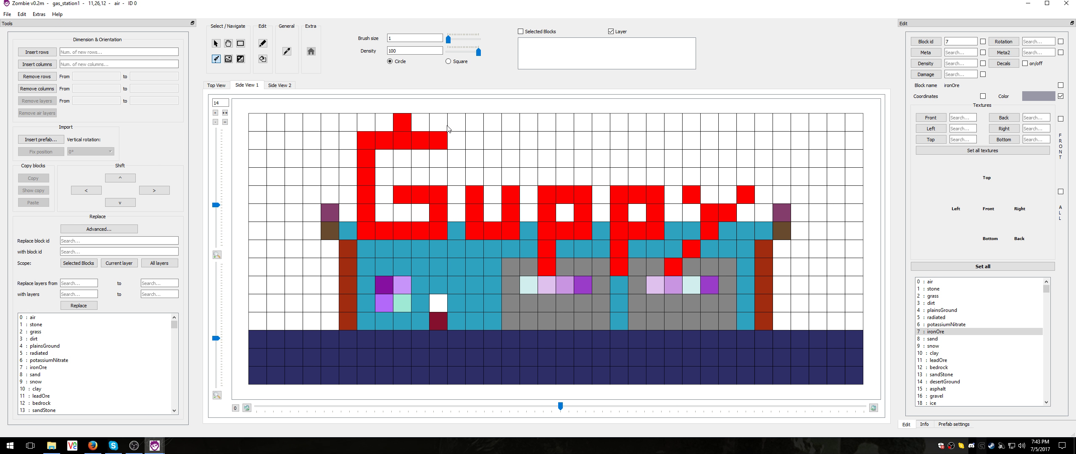
# - Compare slices 13, 14 and 15 in Side View 1, ending on slice 14
pyautogui.scroll(1, 492, 163)
pyautogui.scroll(-1, 492, 163)
pyautogui.scroll(-1, 492, 163)
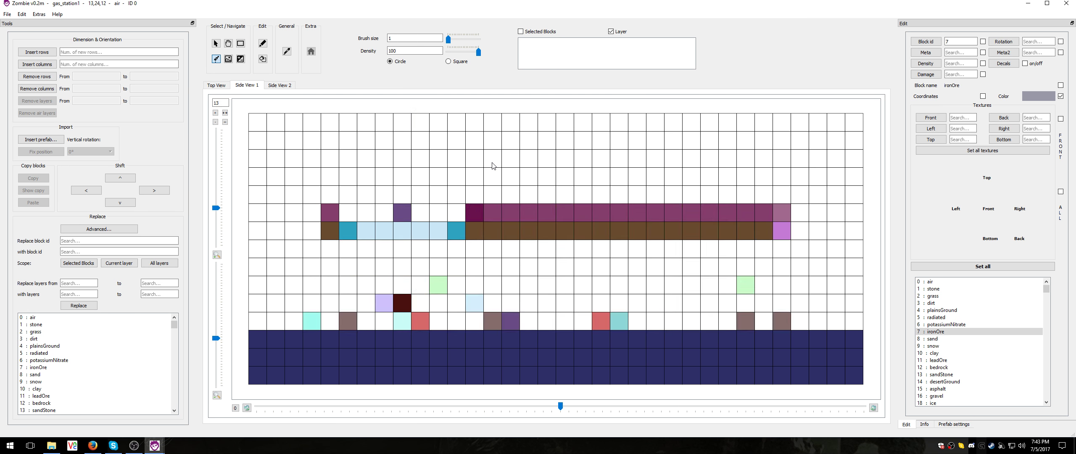
pyautogui.scroll(1, 492, 163)
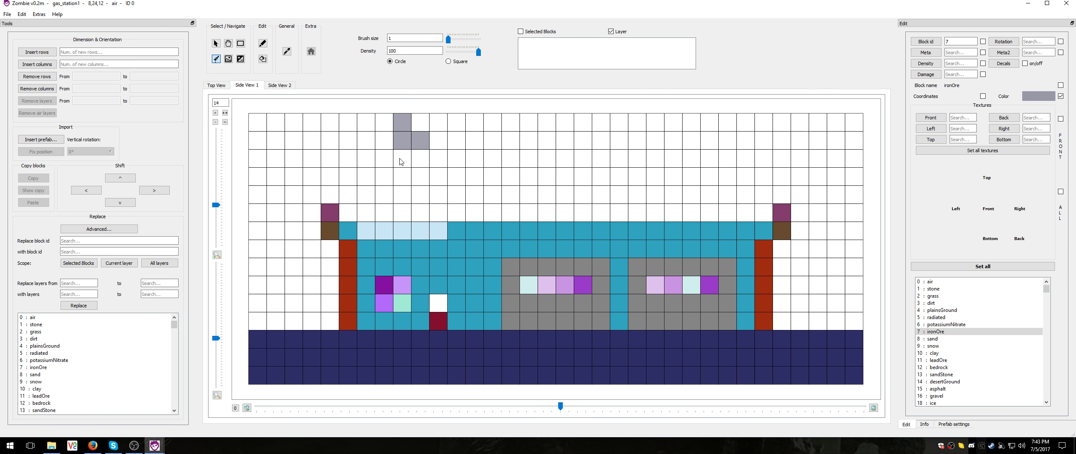
pyautogui.scroll(1, 439, 179)
pyautogui.scroll(-1, 437, 177)
pyautogui.scroll(-1, 409, 140)
pyautogui.scroll(1, 409, 140)
pyautogui.scroll(1, 409, 140)
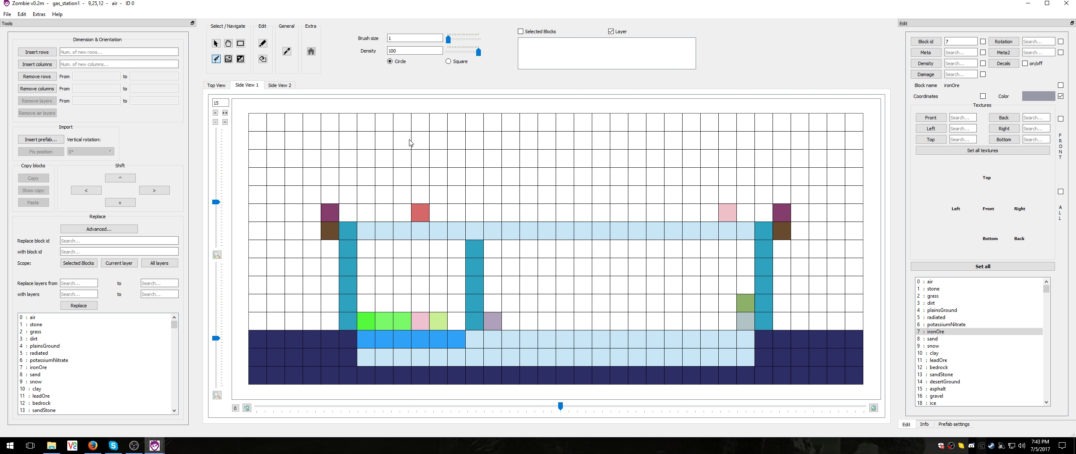
pyautogui.scroll(-1, 409, 139)
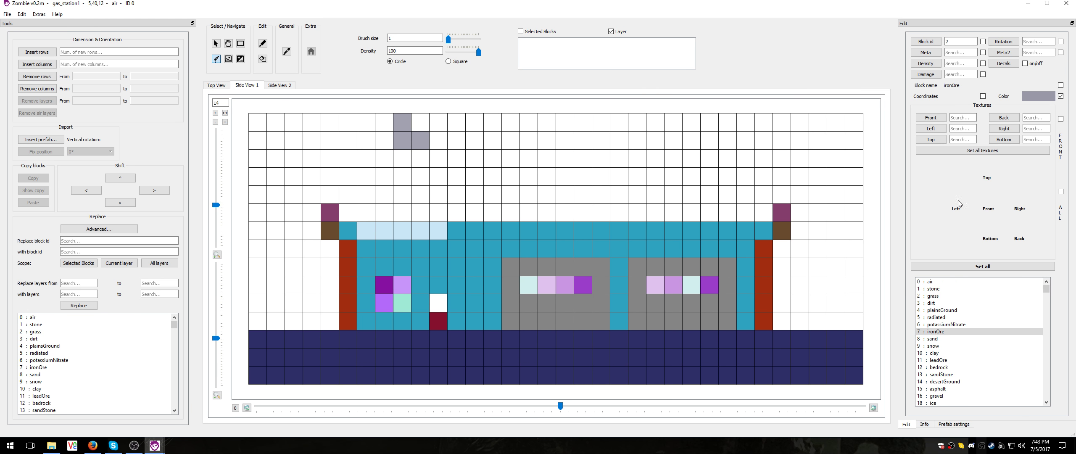
# - Select the three ironOre blocks above the roof, set them back to air, and clear the selection
pyautogui.click(402, 122)
pyautogui.click(402, 140)
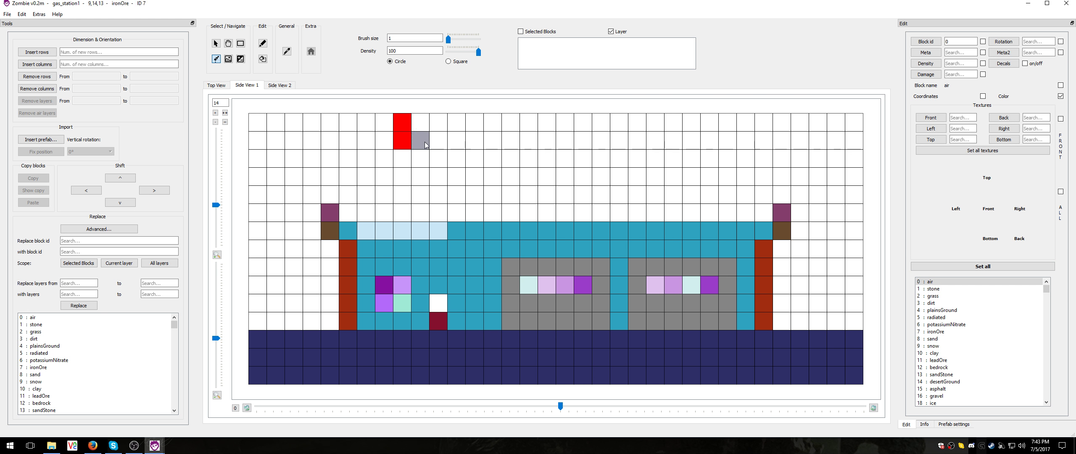
pyautogui.click(420, 140)
pyautogui.click(982, 266)
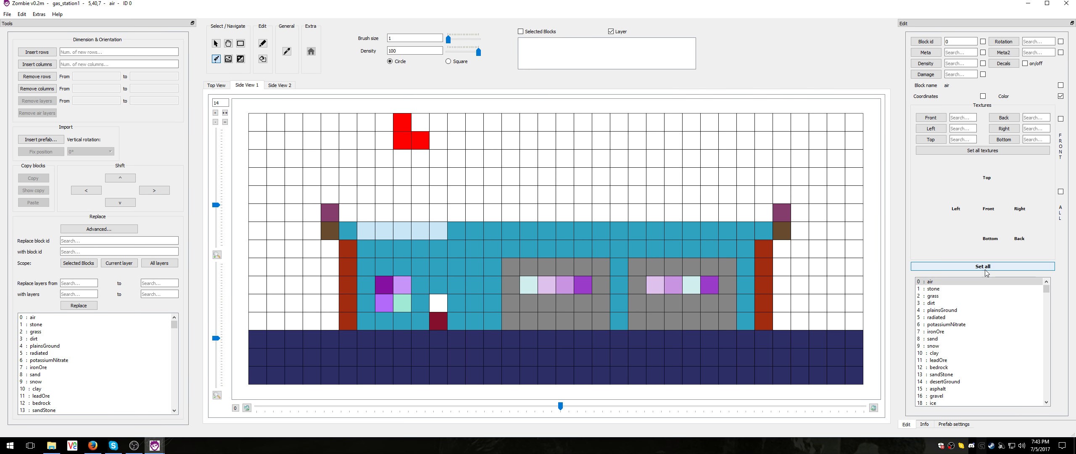
pyautogui.scroll(-1, 457, 187)
pyautogui.scroll(1, 457, 187)
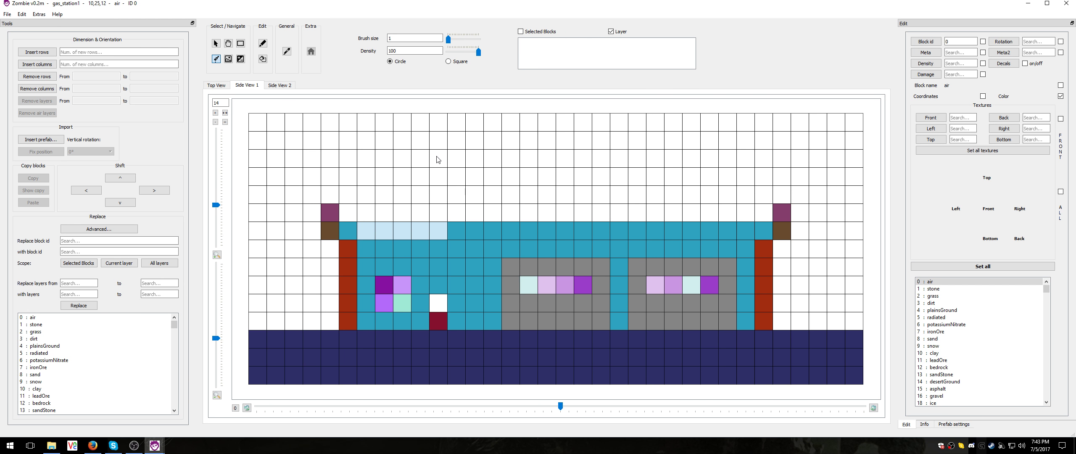
pyautogui.scroll(-1, 436, 159)
pyautogui.scroll(1, 436, 159)
# - Try brush-selecting a letter G above the light blue roof section, and discard the selection
pyautogui.click(936, 332)
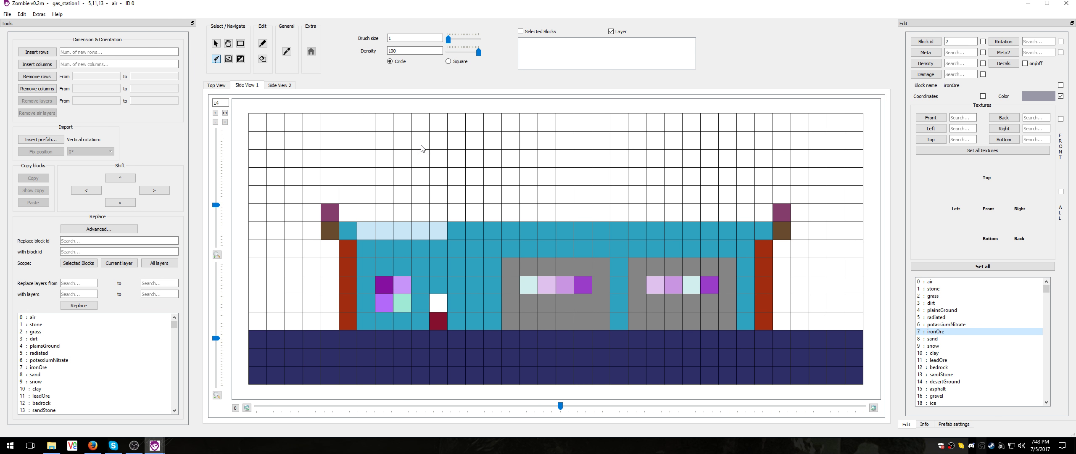
pyautogui.moveTo(422, 130)
pyautogui.mouseDown()
pyautogui.moveTo(366, 123)
pyautogui.moveTo(384, 187)
pyautogui.moveTo(374, 207)
pyautogui.moveTo(421, 213)
pyautogui.moveTo(420, 177)
pyautogui.moveTo(440, 201)
pyautogui.mouseUp()
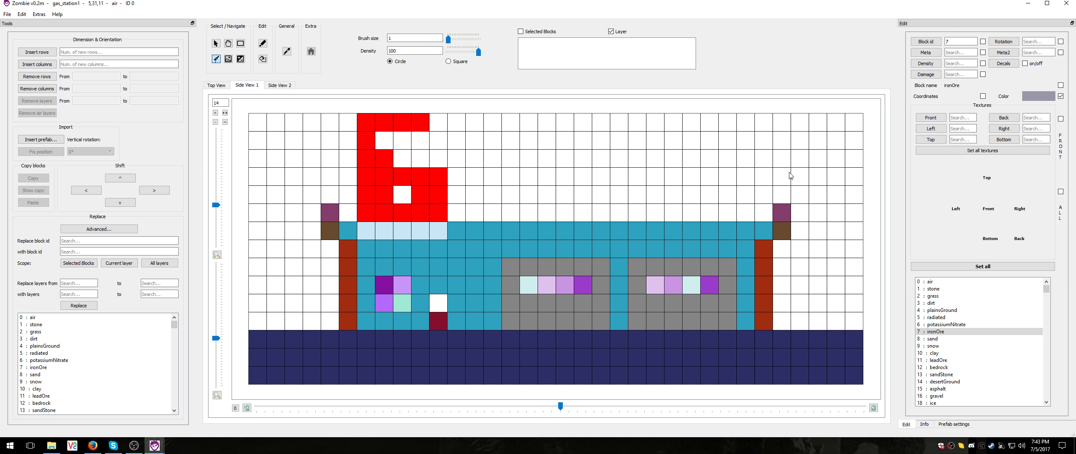
pyautogui.click(934, 281)
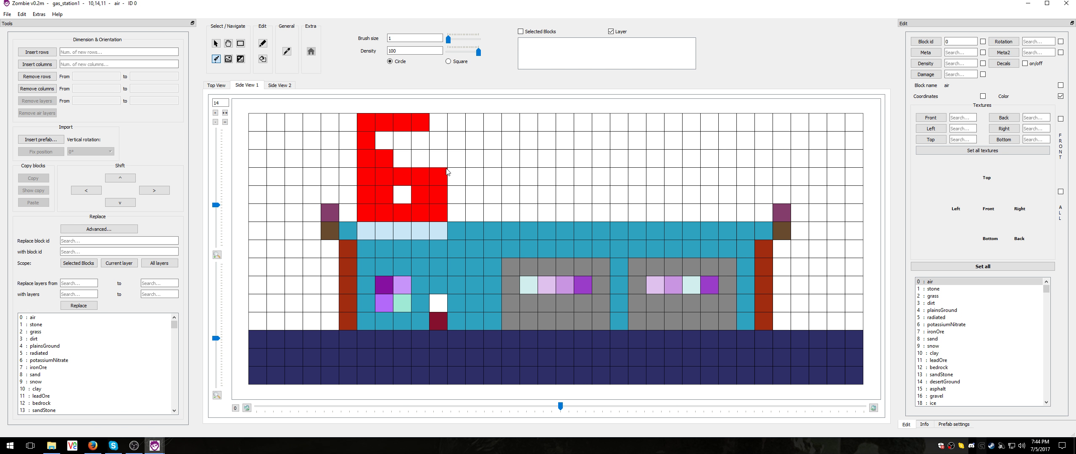
pyautogui.scroll(-1, 470, 172)
pyautogui.scroll(1, 470, 172)
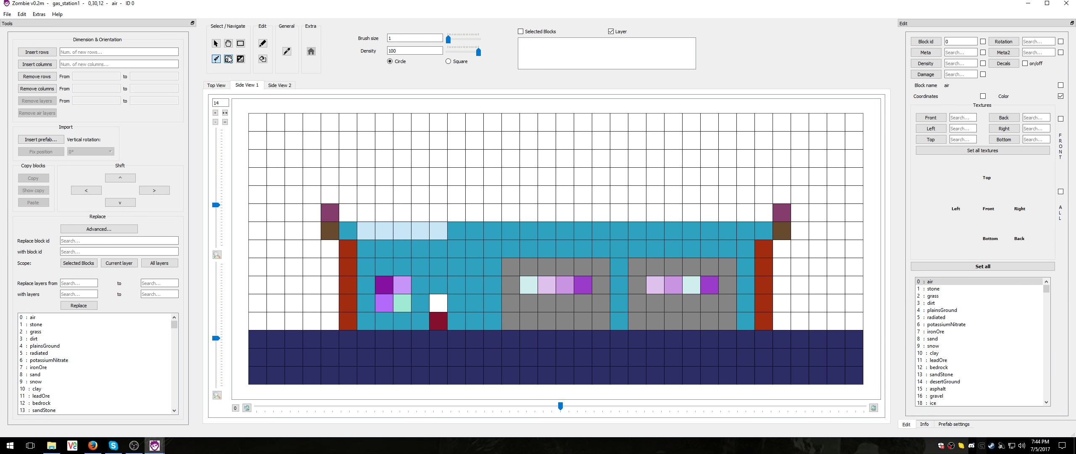
# - Brush-select blocks forming the letters G, U, P and P above the roof and down over the front wall on slice 14
pyautogui.click(217, 58)
pyautogui.moveTo(420, 122)
pyautogui.mouseDown()
pyautogui.moveTo(348, 123)
pyautogui.moveTo(348, 212)
pyautogui.moveTo(420, 213)
pyautogui.moveTo(421, 197)
pyautogui.mouseUp()
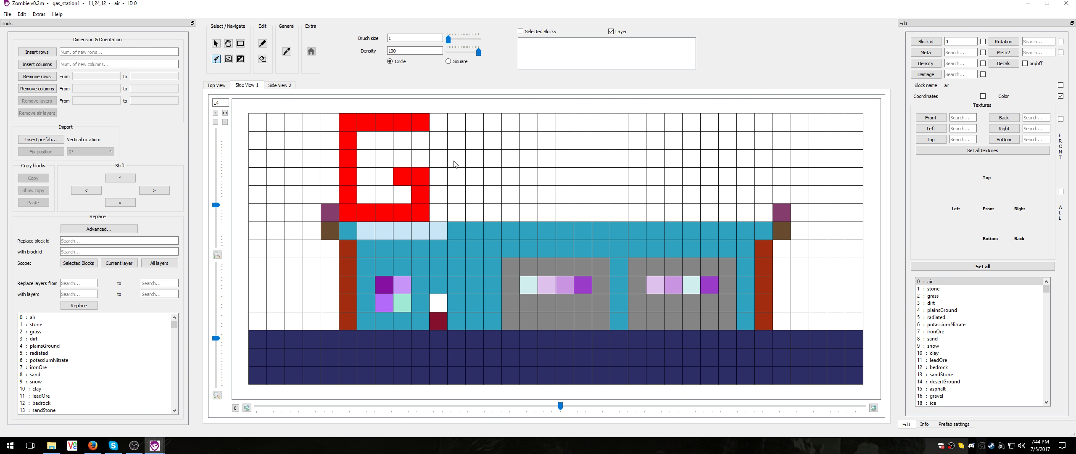
pyautogui.moveTo(454, 164); pyautogui.dragTo(455, 207)
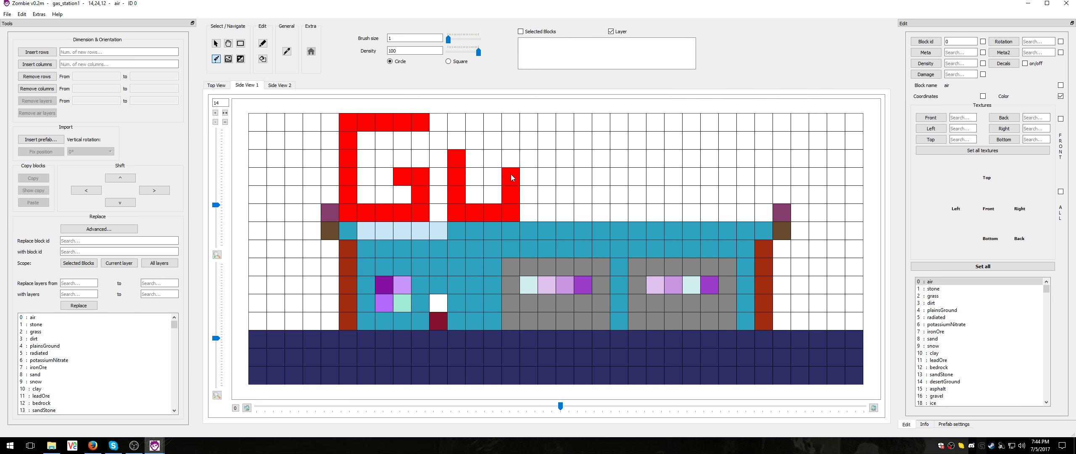
pyautogui.moveTo(547, 159); pyautogui.dragTo(547, 249)
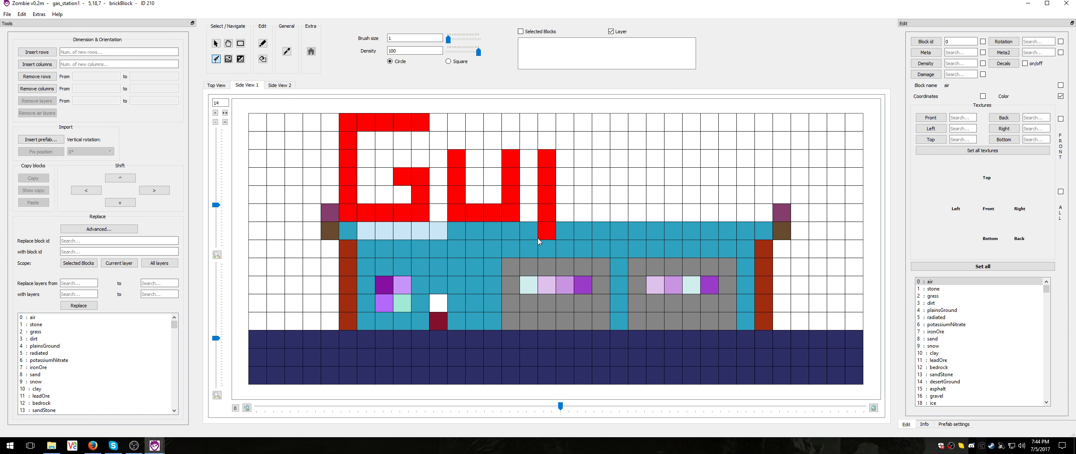
pyautogui.moveTo(546, 159)
pyautogui.mouseDown()
pyautogui.moveTo(581, 173)
pyautogui.moveTo(565, 194)
pyautogui.mouseUp()
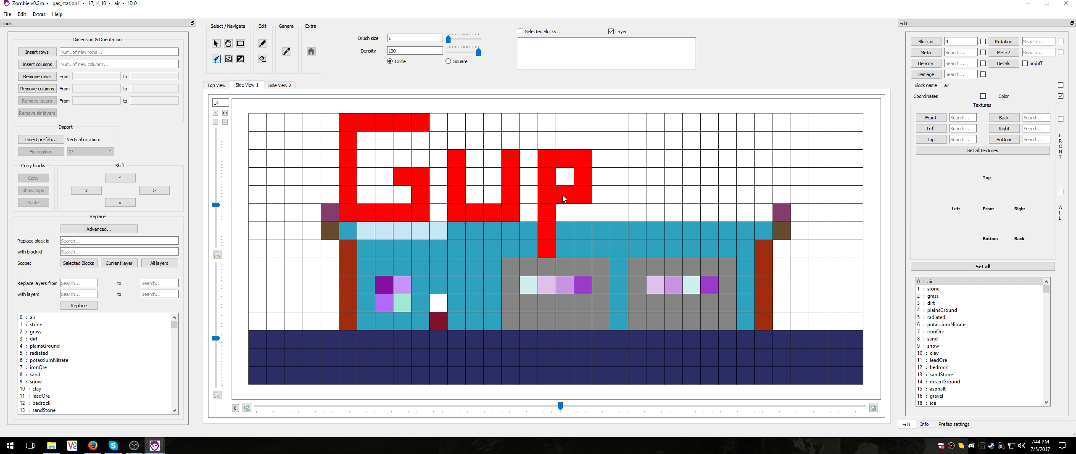
pyautogui.moveTo(619, 159); pyautogui.dragTo(619, 251)
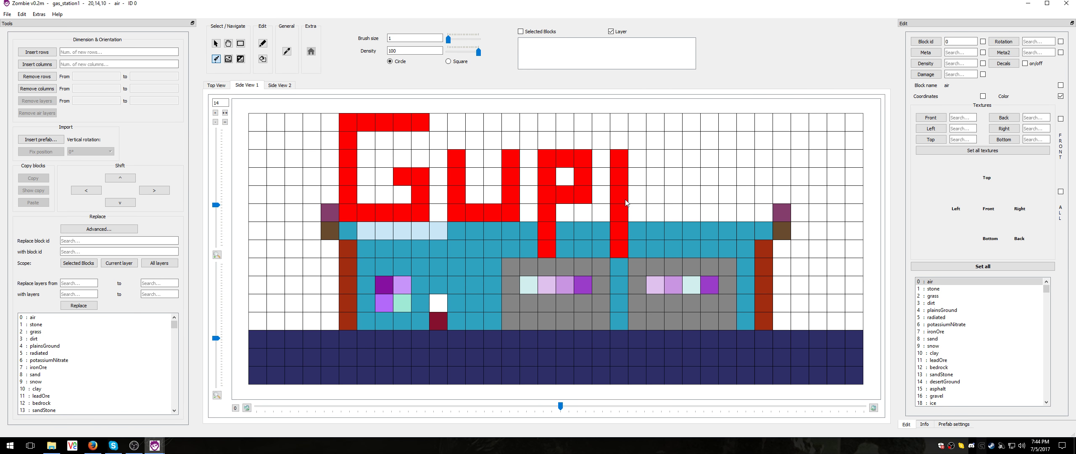
pyautogui.click(639, 159)
pyautogui.moveTo(642, 158); pyautogui.dragTo(659, 195)
# - Add blocks forming a letter Y after the second P to the selection, completing the word "Guppy"
pyautogui.click(691, 158)
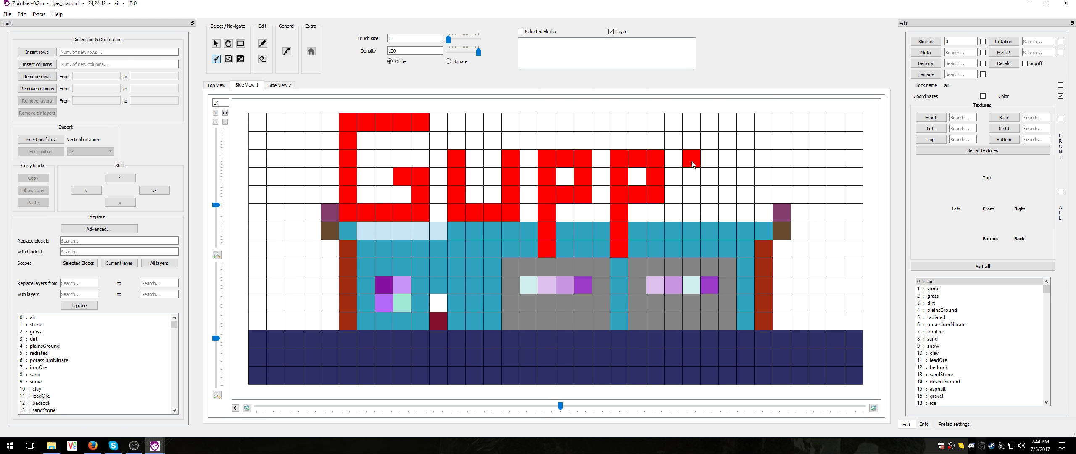
pyautogui.click(709, 176)
pyautogui.click(727, 194)
pyautogui.click(745, 158)
pyautogui.click(728, 176)
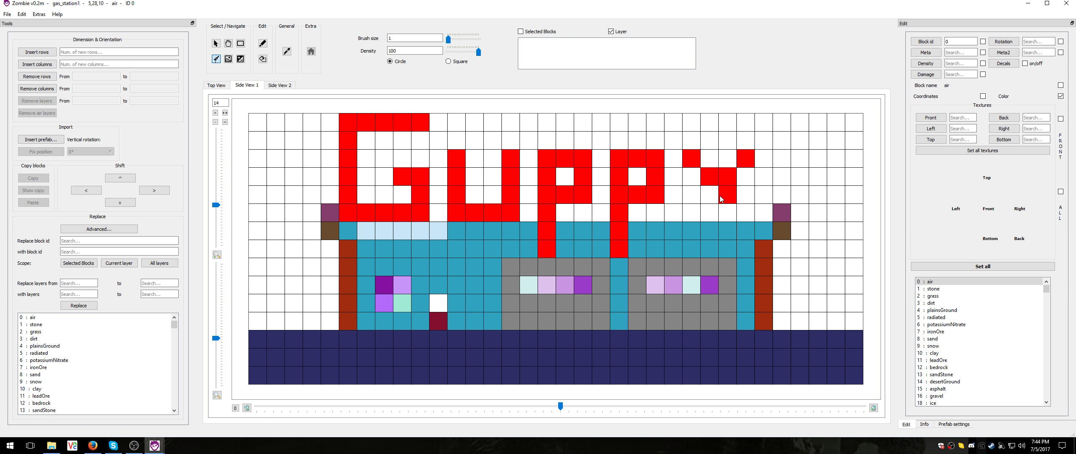
pyautogui.click(709, 213)
pyautogui.click(691, 230)
pyautogui.click(673, 248)
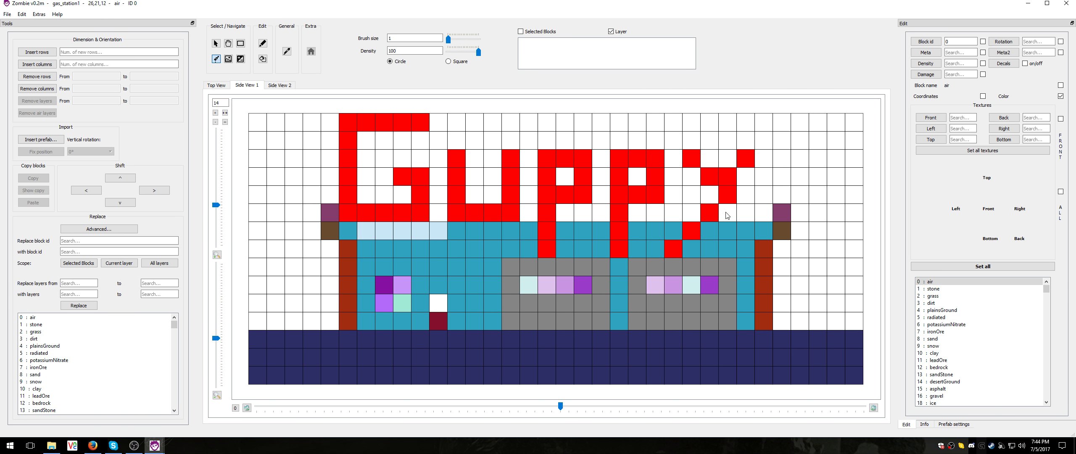
pyautogui.click(745, 176)
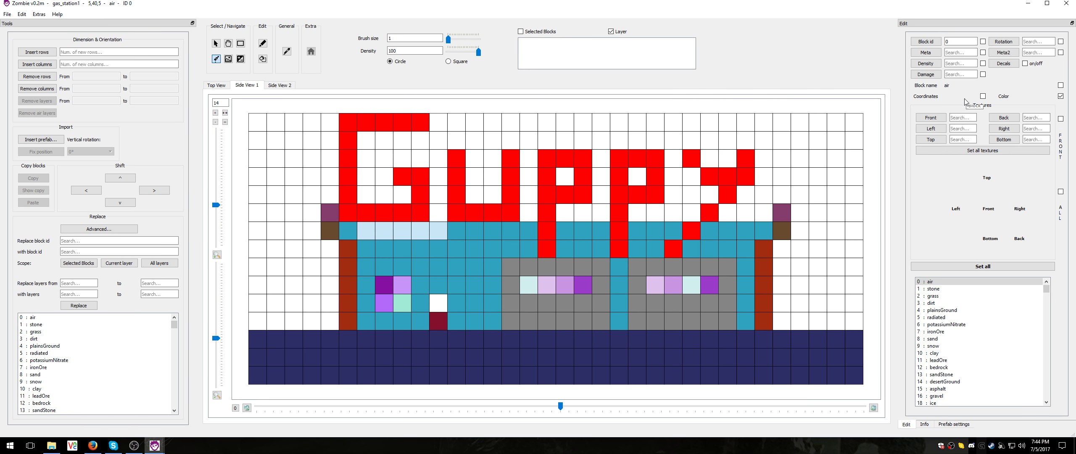
# - Set all selected "Guppy" blocks to ironOre, block ID 7, and view the whole slice
pyautogui.click(942, 361)
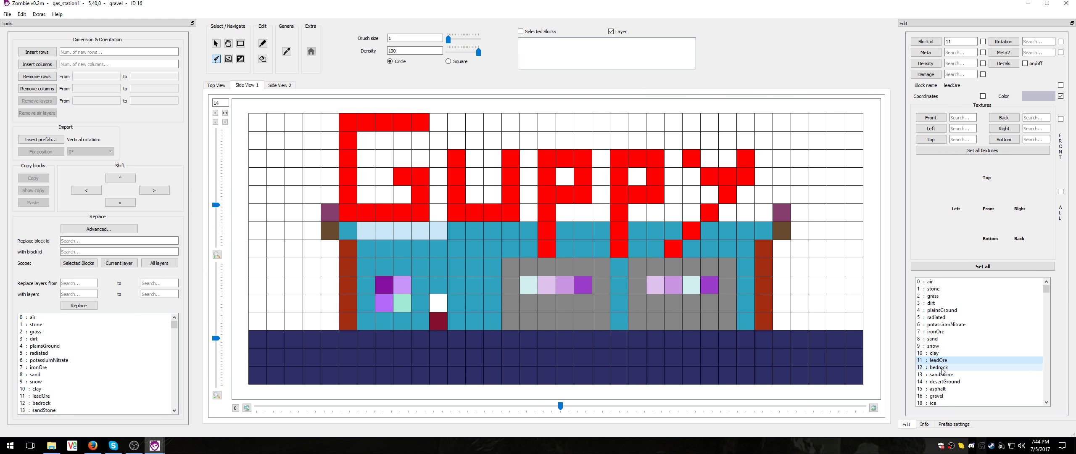
pyautogui.click(941, 333)
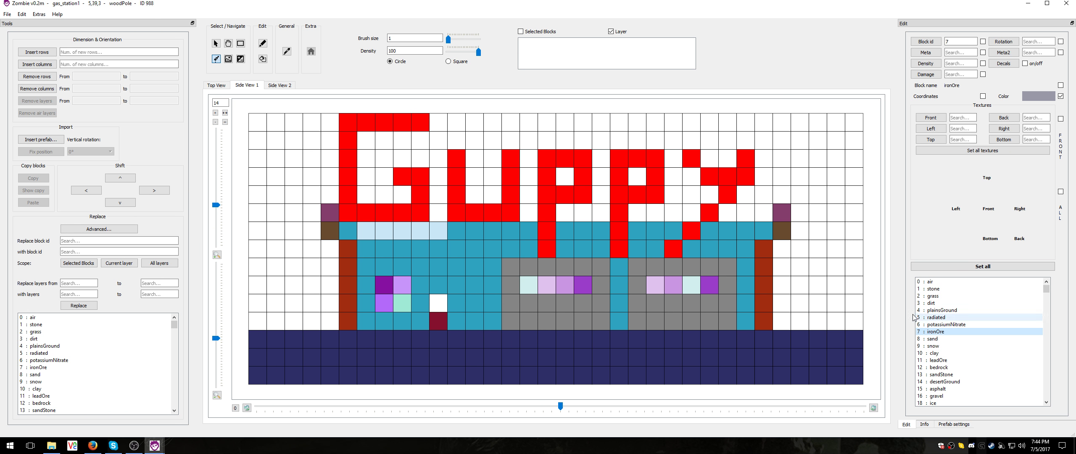
pyautogui.click(985, 268)
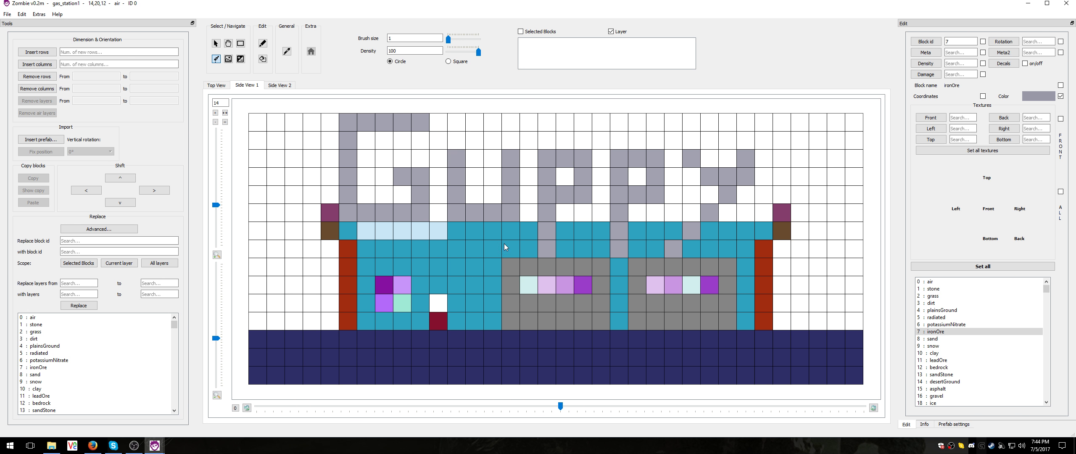
pyautogui.click(550, 228)
pyautogui.moveTo(216, 338); pyautogui.dragTo(216, 358)
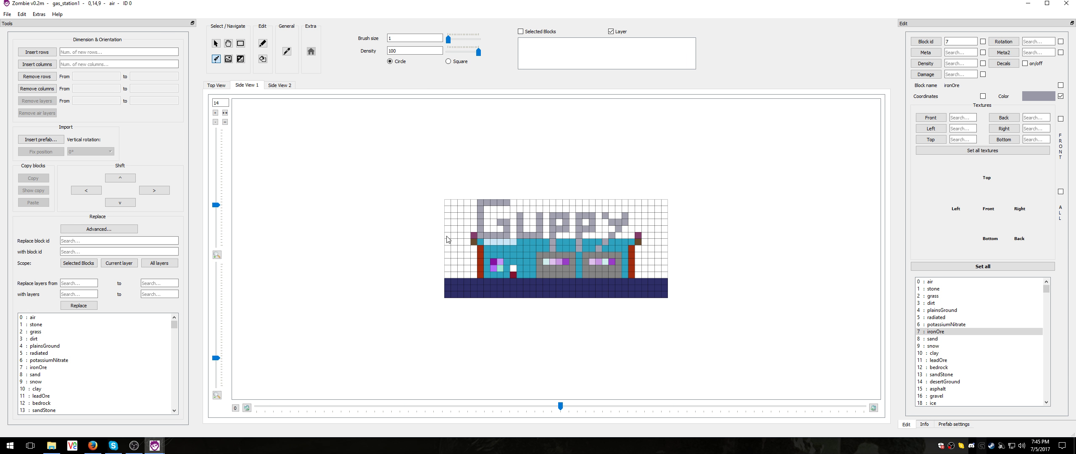
# - Select the rectangular grey wall section beneath the first P on slice 14, and invert the selection
pyautogui.click(240, 44)
pyautogui.click(216, 44)
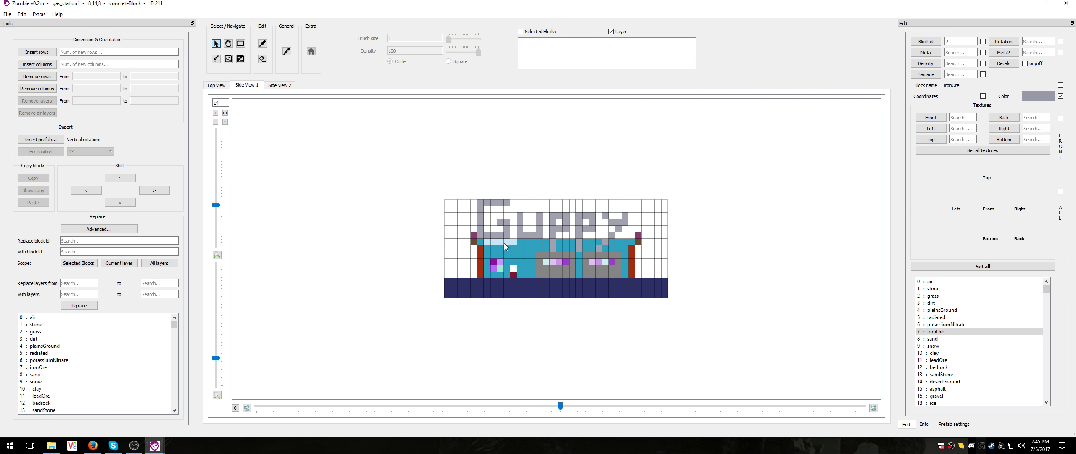
pyautogui.moveTo(539, 256); pyautogui.dragTo(571, 276)
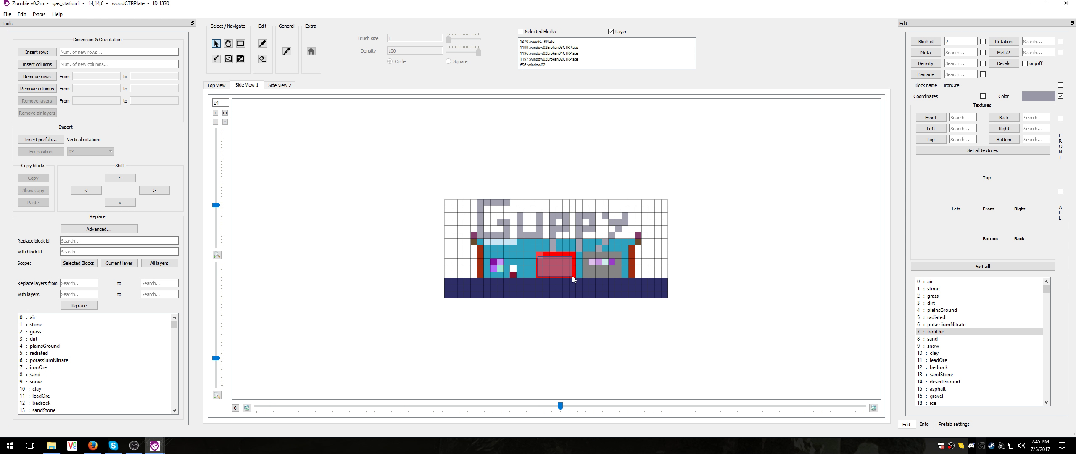
pyautogui.click(241, 59)
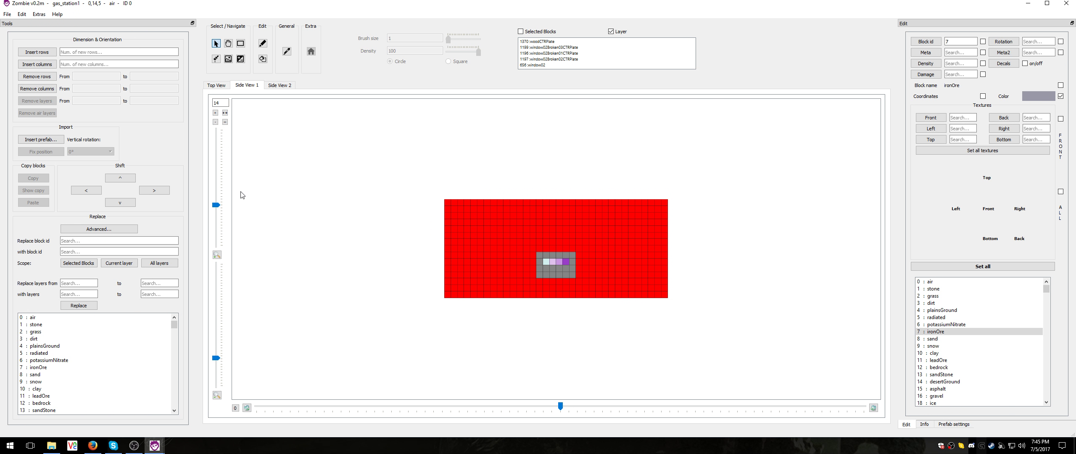
# - Load the guppyvillearena2.tts prefab and show layer 10 of the town from the top
pyautogui.click(9, 18)
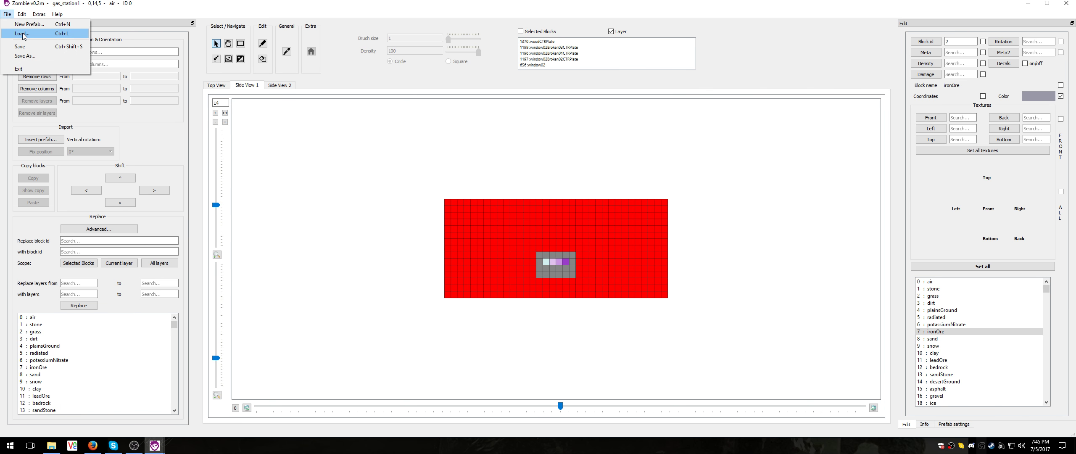
pyautogui.click(22, 33)
pyautogui.doubleClick(108, 68)
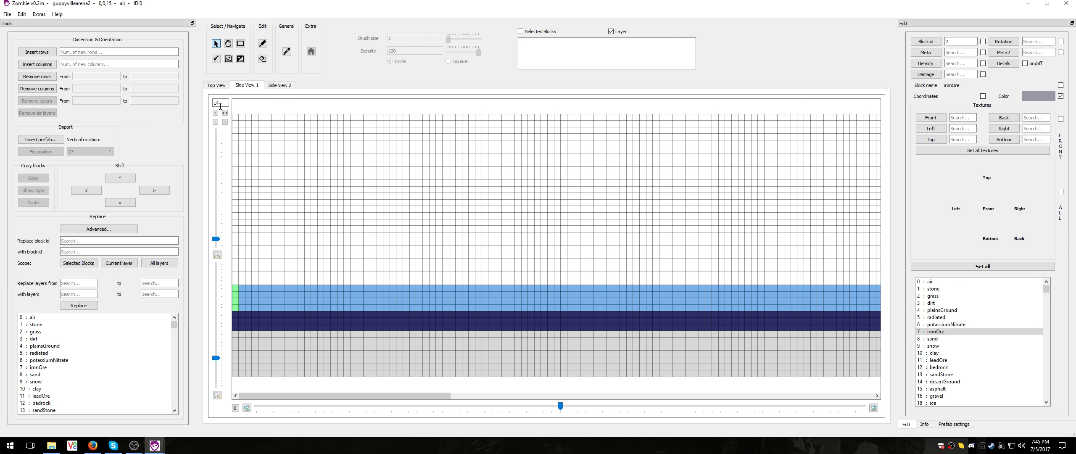
pyautogui.click(217, 85)
pyautogui.moveTo(213, 361); pyautogui.dragTo(214, 390)
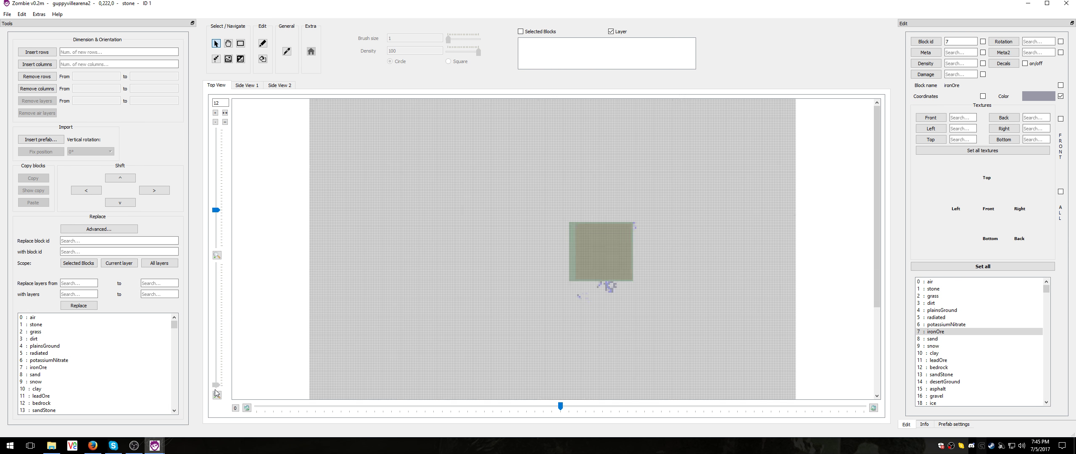
pyautogui.scroll(-1, 519, 308)
pyautogui.scroll(-2, 520, 311)
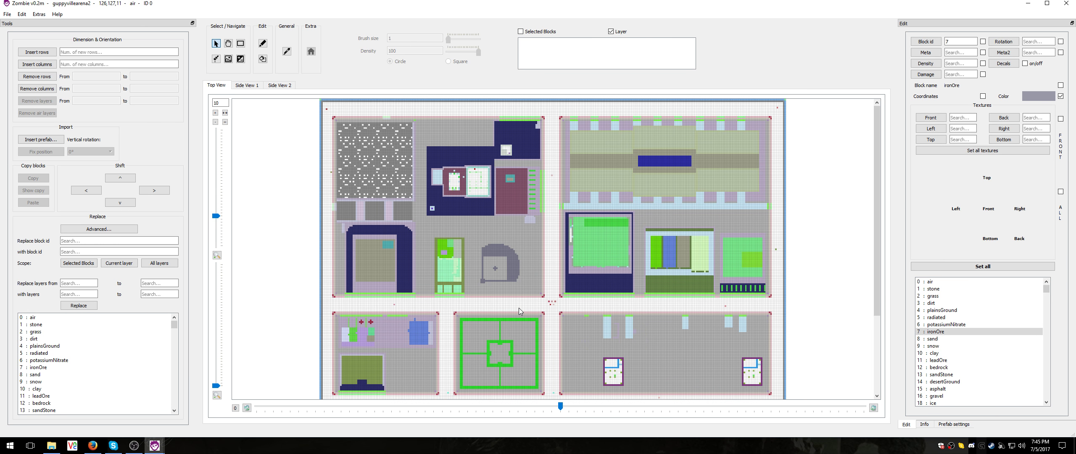
pyautogui.scroll(2, 519, 311)
pyautogui.scroll(-1, 519, 311)
# - Try an image-shaped block selection across the town on layer 10 using Guppy.jpg from c:\tmp, and discard the selection
pyautogui.click(41, 139)
pyautogui.click(475, 225)
pyautogui.click(229, 59)
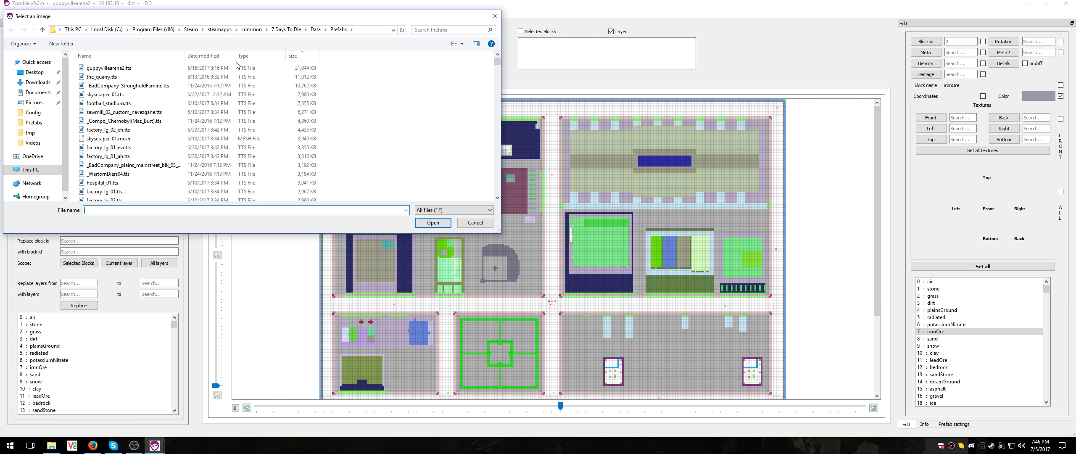
pyautogui.write('c:\tmp')
pyautogui.press('Return')
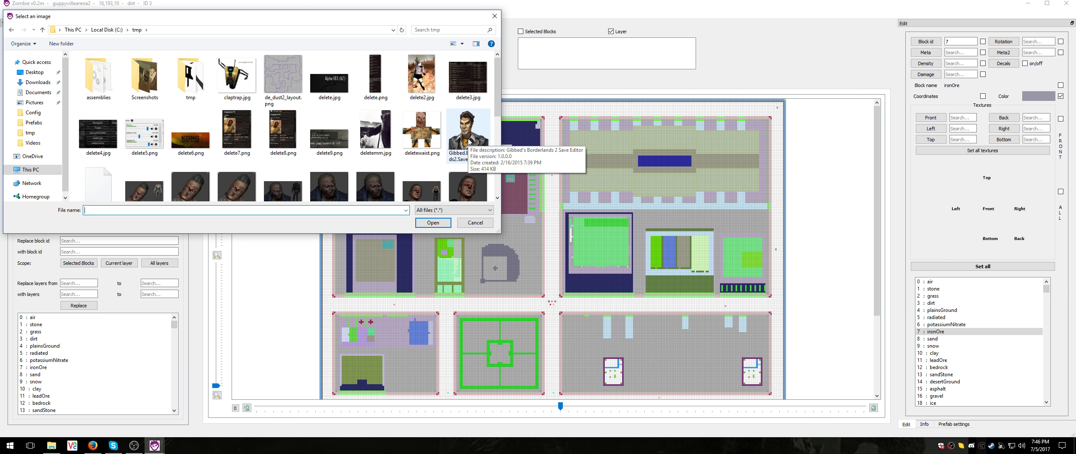
pyautogui.scroll(-2, 458, 145)
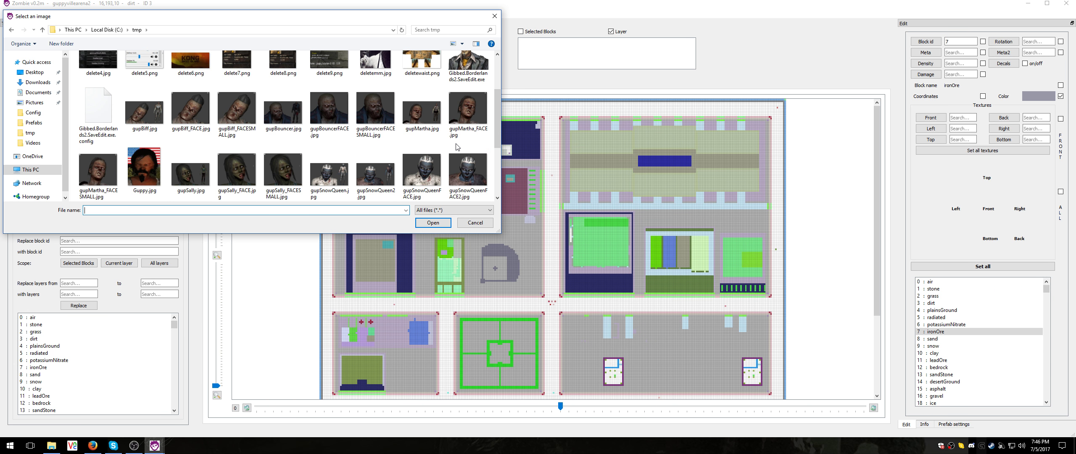
pyautogui.scroll(-3, 458, 146)
pyautogui.click(137, 84)
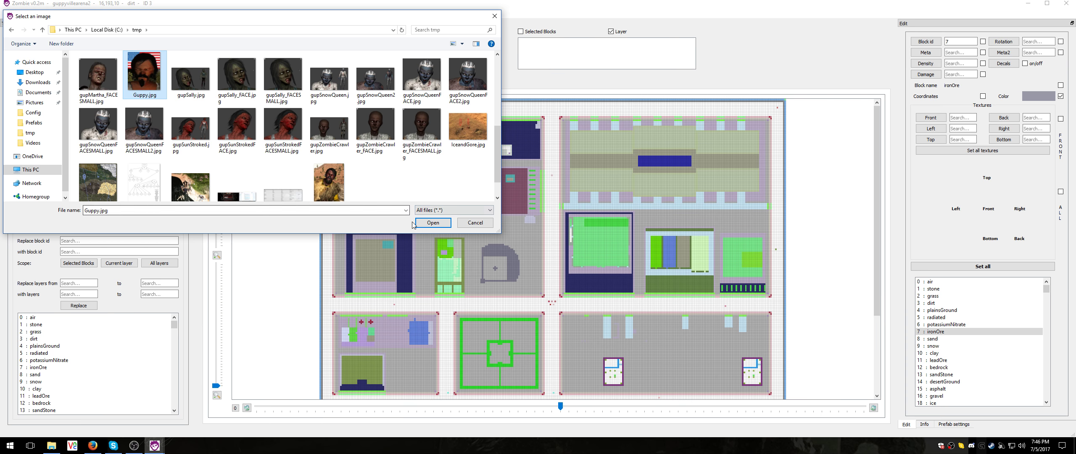
pyautogui.click(428, 222)
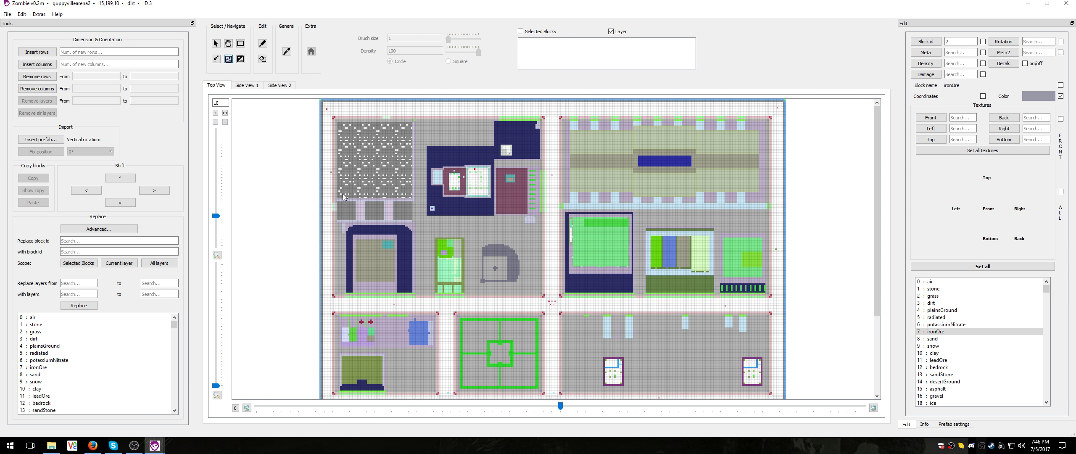
pyautogui.click(365, 152)
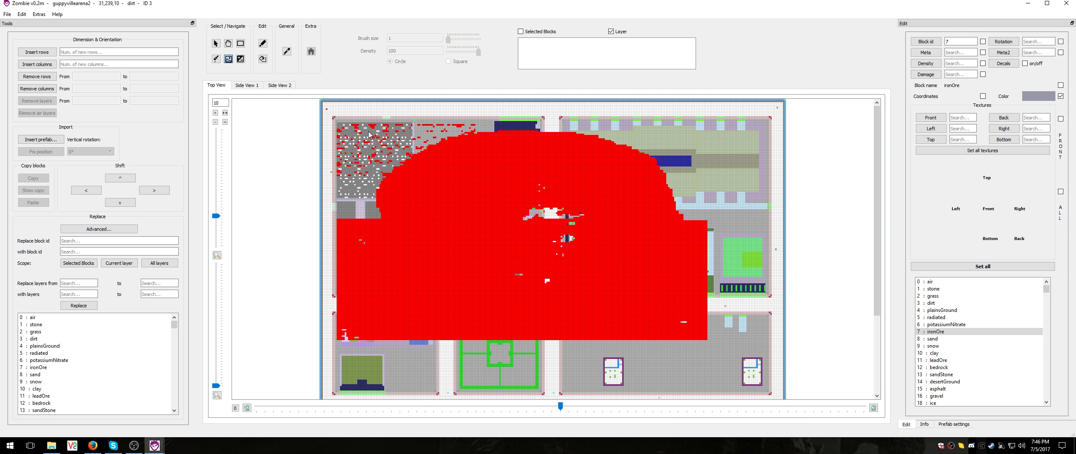
pyautogui.click(215, 45)
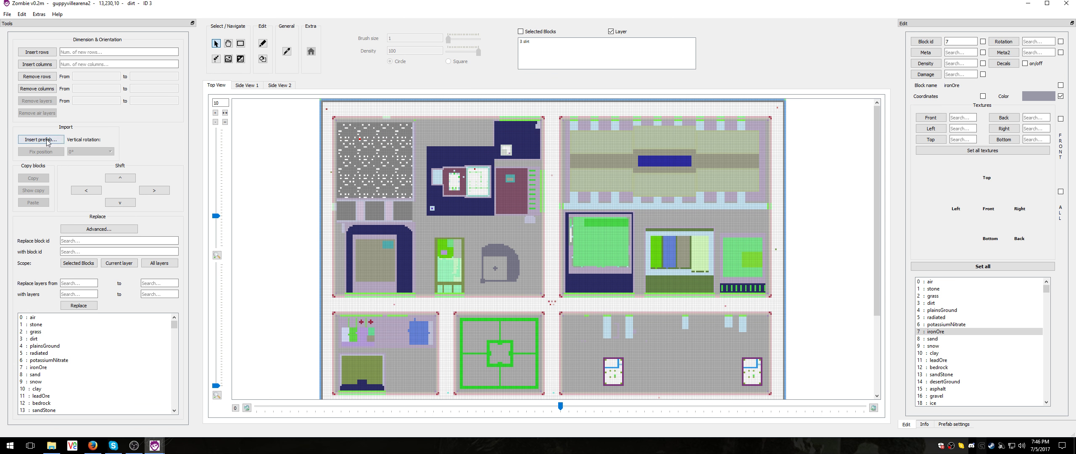
# - Select blocks in the shape of ZombieCur.jpg over the dotted dirt area in the town's upper-left quarter
pyautogui.click(228, 59)
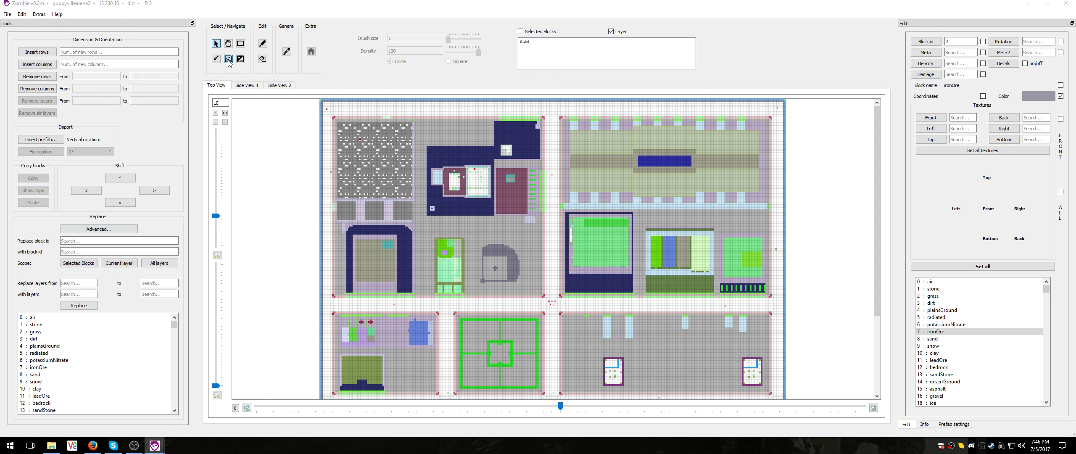
pyautogui.scroll(-3, 441, 166)
pyautogui.doubleClick(331, 158)
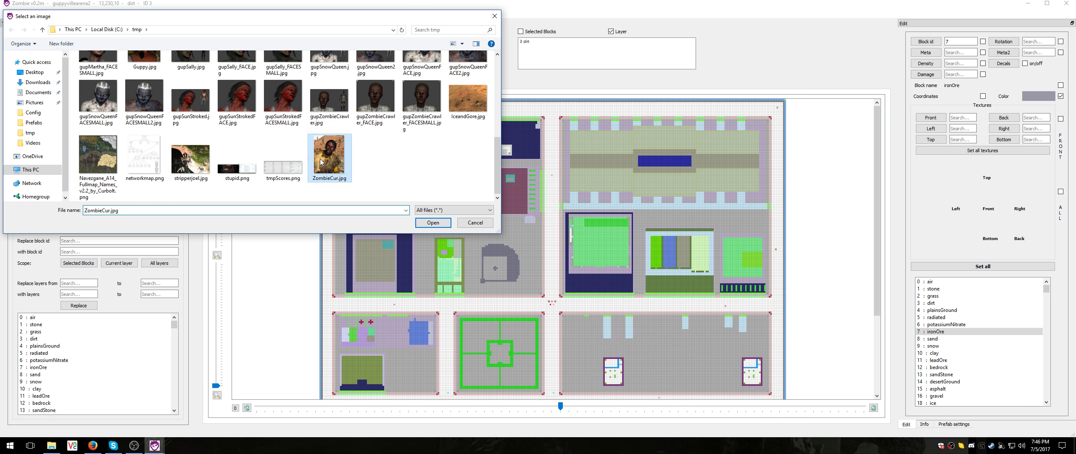
pyautogui.moveTo(334, 119); pyautogui.dragTo(428, 257)
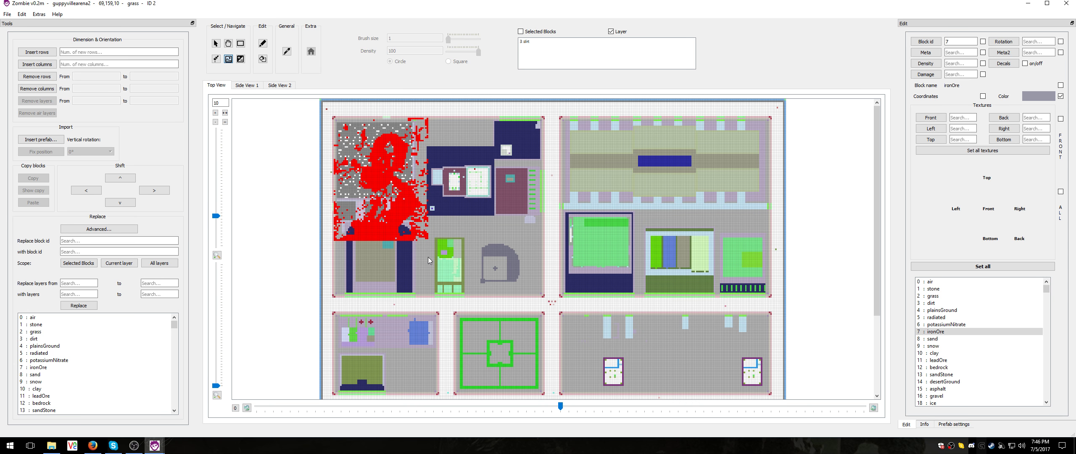
# - Switch to File Explorer, find ZombieCur.jpg in c:\tmp to compare it with the block selection, and close the window
pyautogui.click(46, 449)
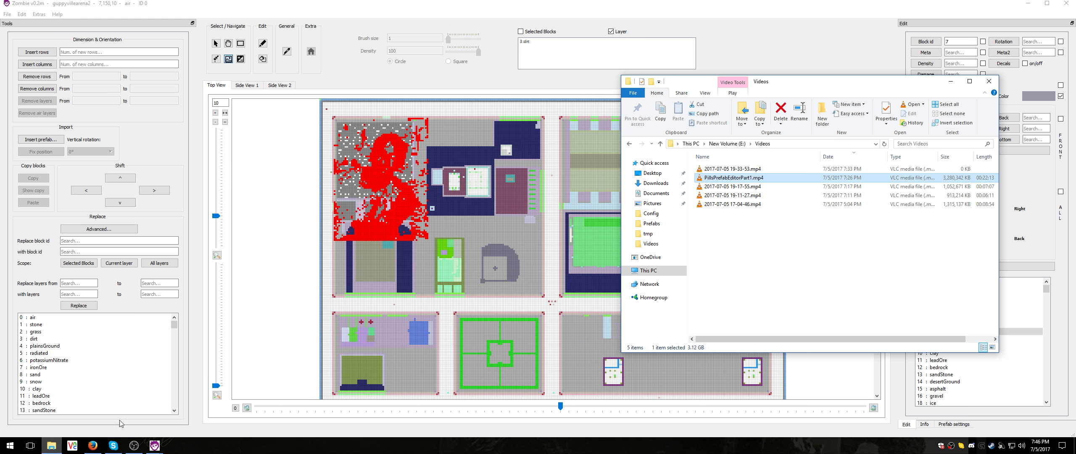
pyautogui.click(793, 145)
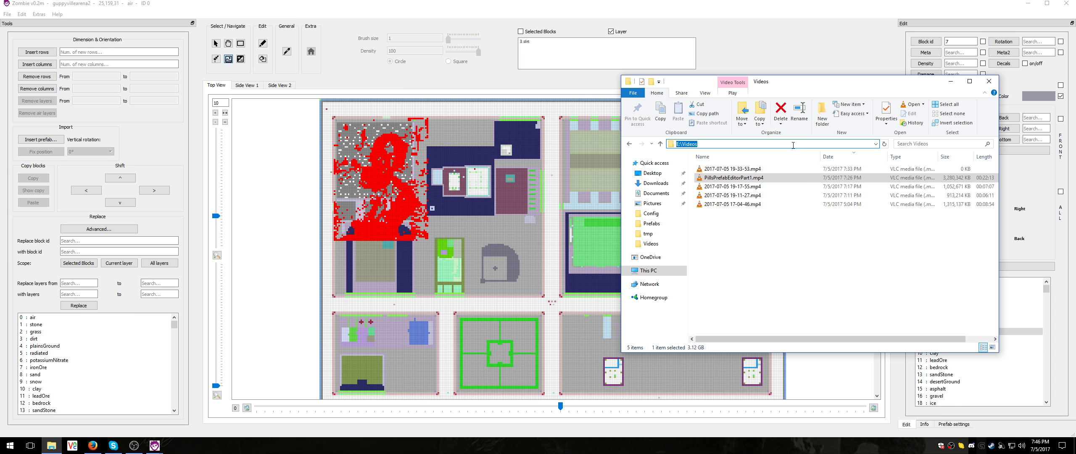
pyautogui.write('c:\tmp')
pyautogui.press('Return')
pyautogui.scroll(-7, 784, 244)
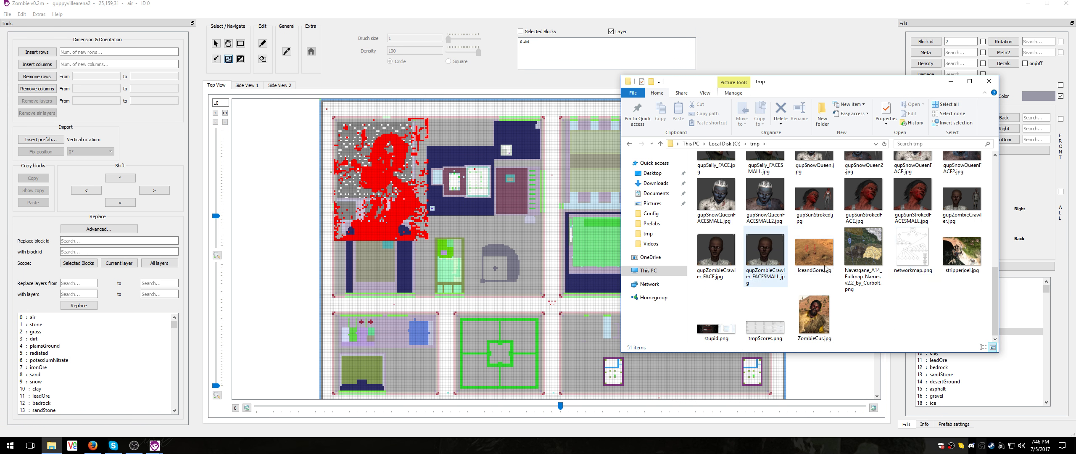
pyautogui.click(817, 323)
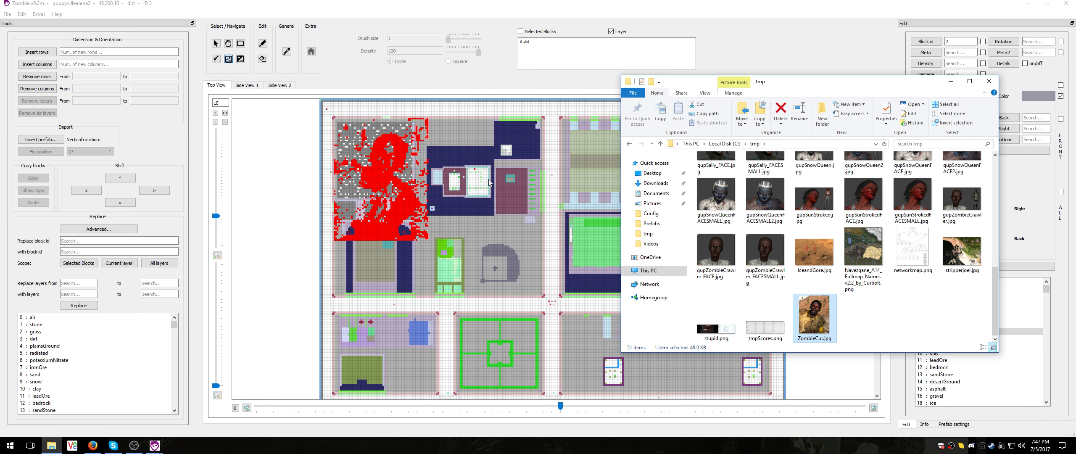
pyautogui.click(989, 81)
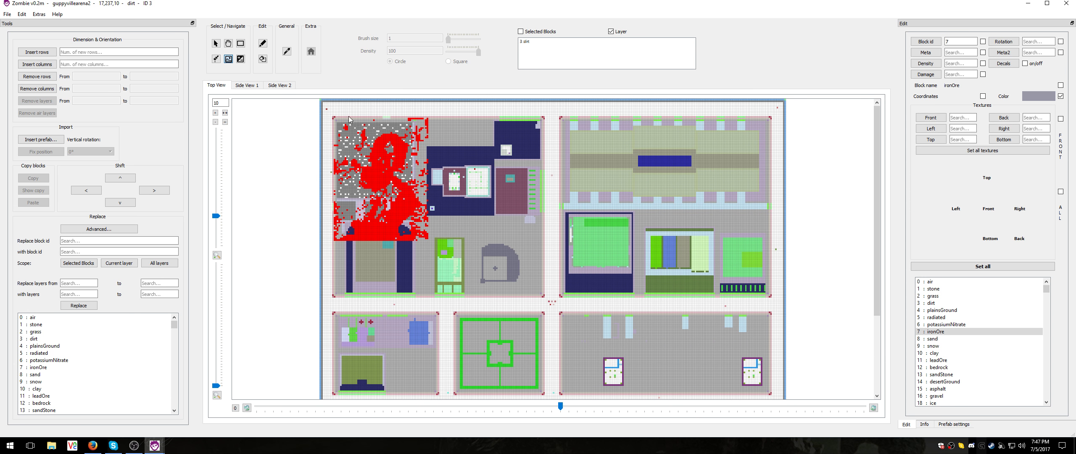
# - Clear the image-shaped selection and select all dirt blocks, ID 3, on layer 10
pyautogui.click(216, 43)
pyautogui.click(352, 143)
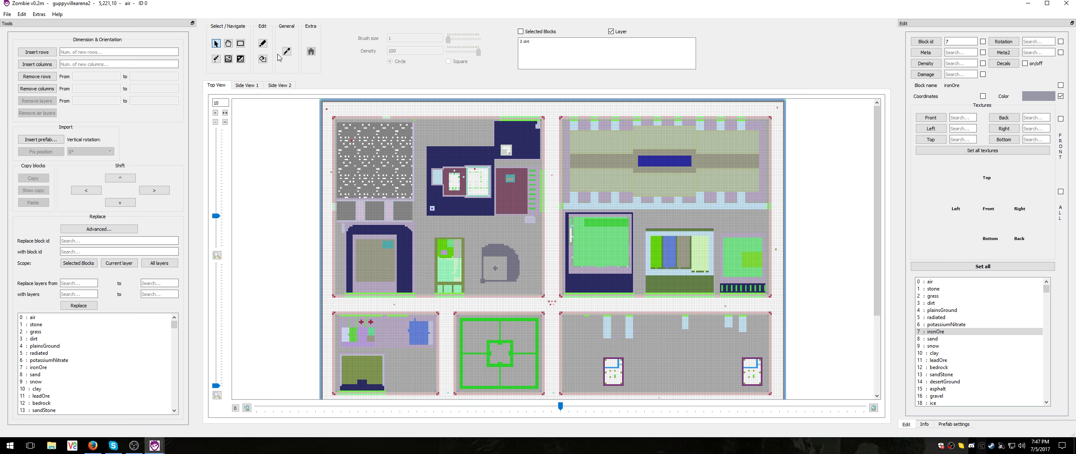
pyautogui.click(263, 45)
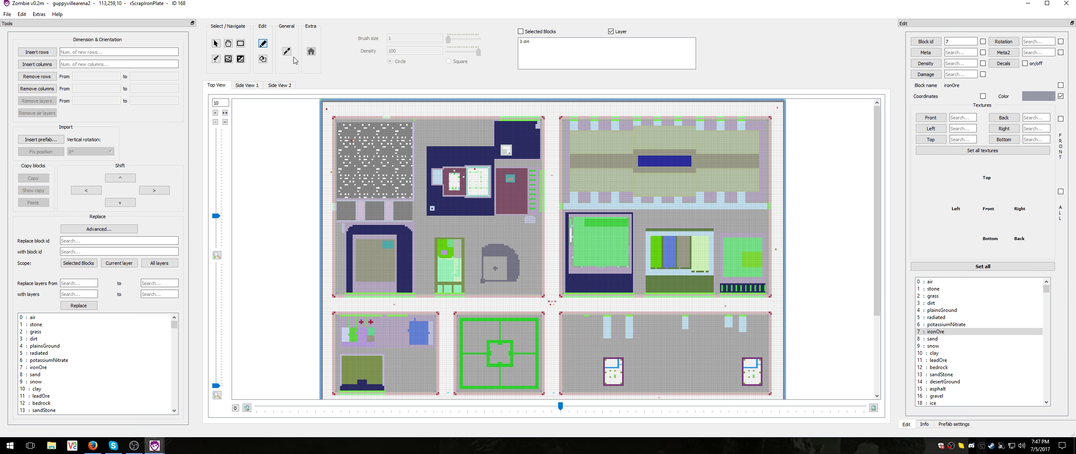
pyautogui.click(216, 59)
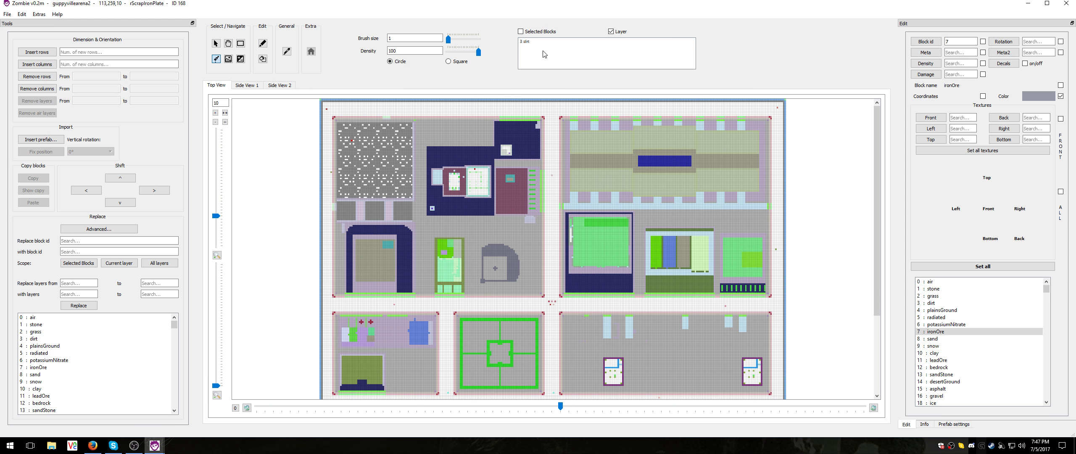
pyautogui.click(529, 42)
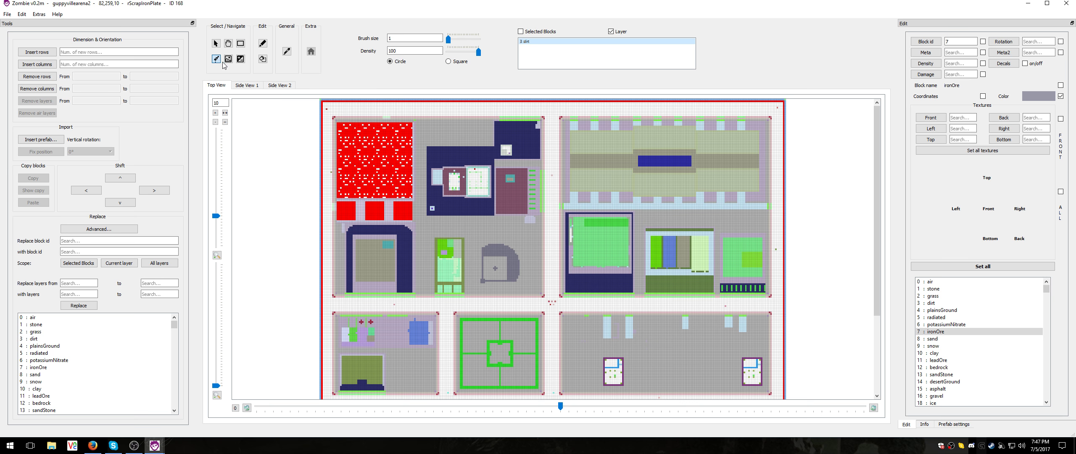
# - Set the selected dirt blocks to ironOre, and draw individual ironOre blocks on the dark blue asphalt area and the nearby road
pyautogui.click(263, 44)
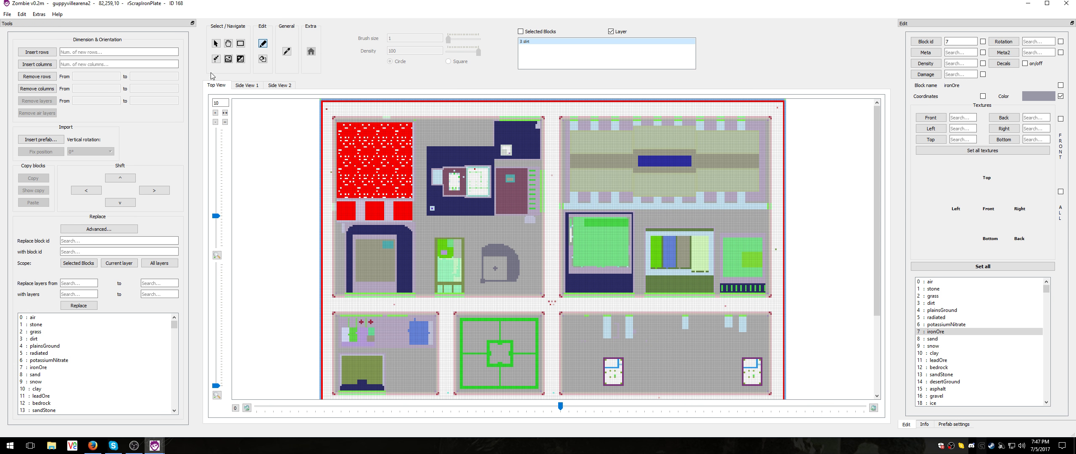
pyautogui.click(216, 61)
pyautogui.click(263, 44)
pyautogui.click(942, 332)
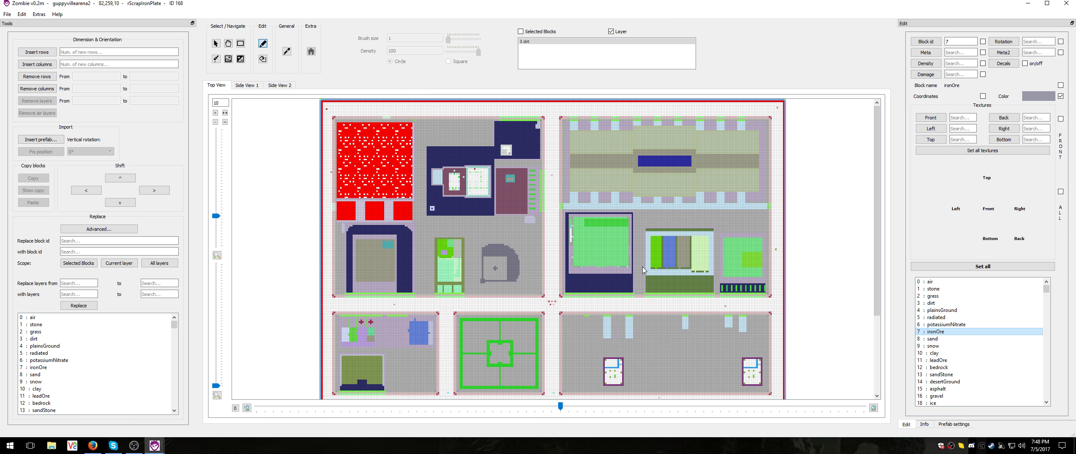
pyautogui.click(458, 156)
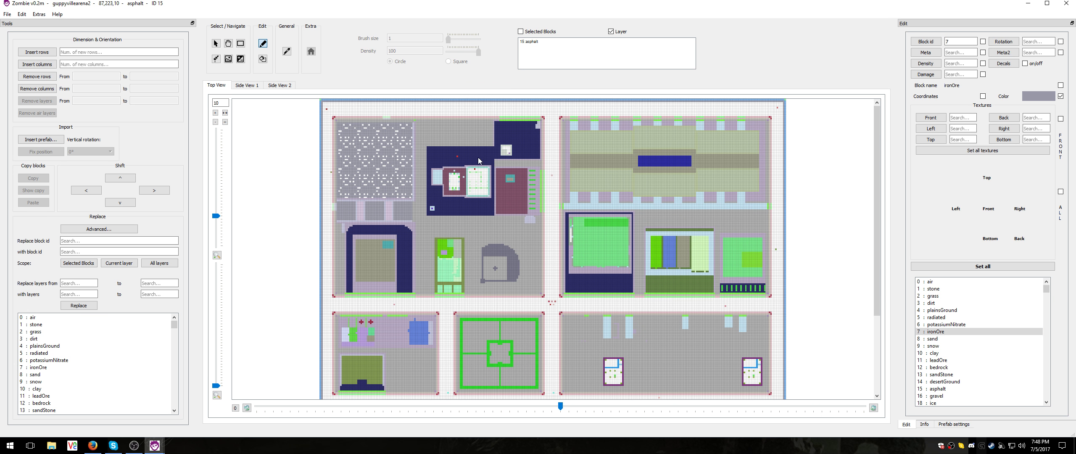
pyautogui.click(468, 145)
pyautogui.click(542, 171)
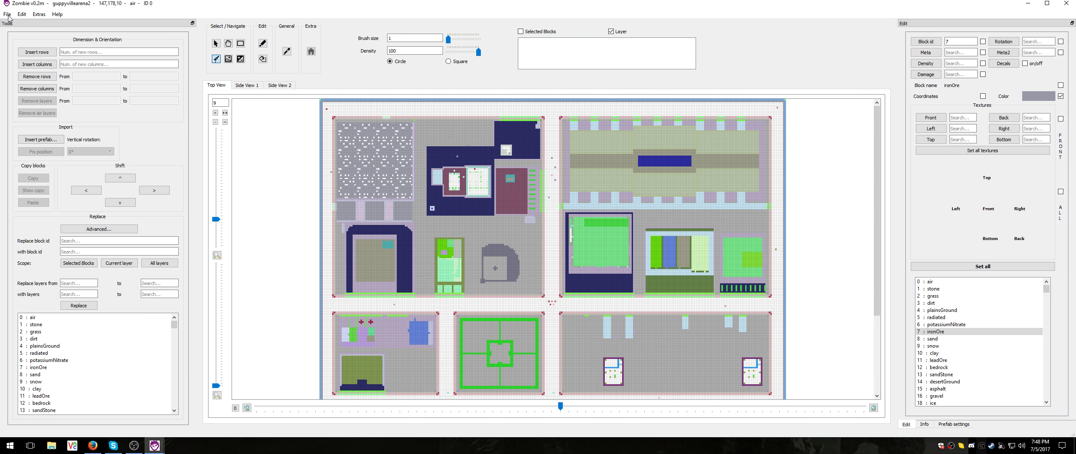
pyautogui.click(7, 14)
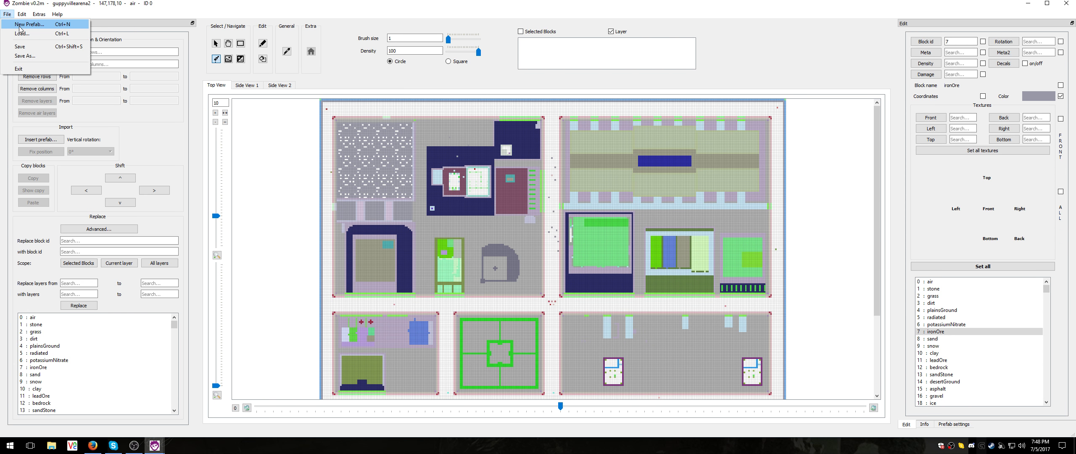
pyautogui.click(20, 26)
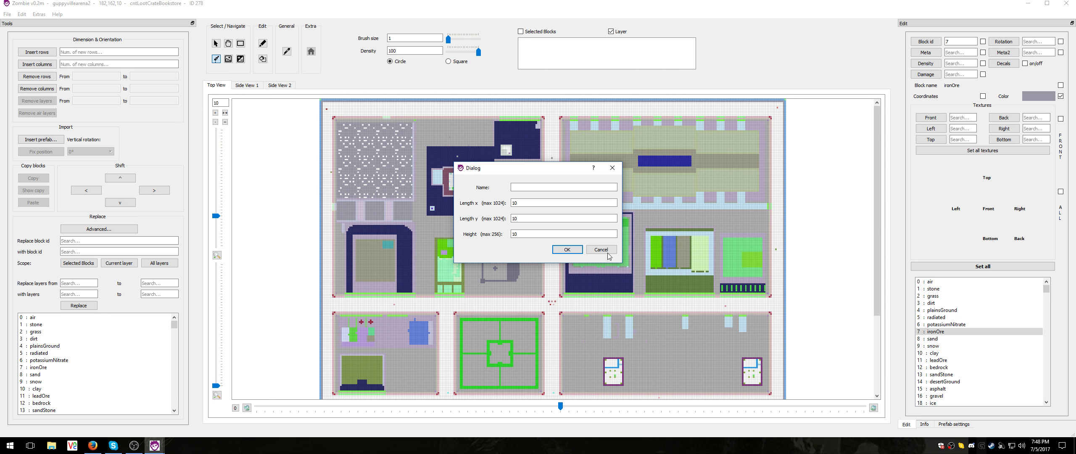
pyautogui.click(607, 250)
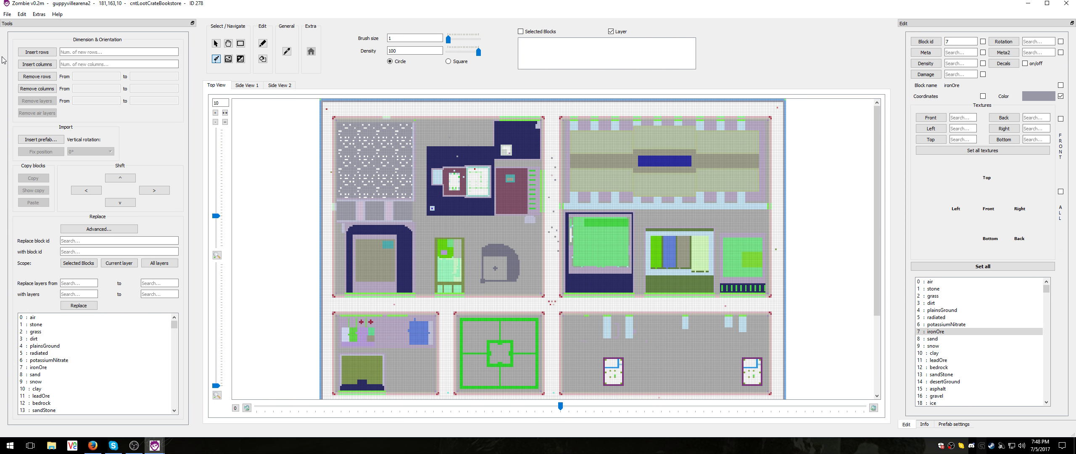
# - Load the gas_station1.tts prefab and show its layer 5 enlarged in the top view
pyautogui.click(7, 15)
pyautogui.click(16, 35)
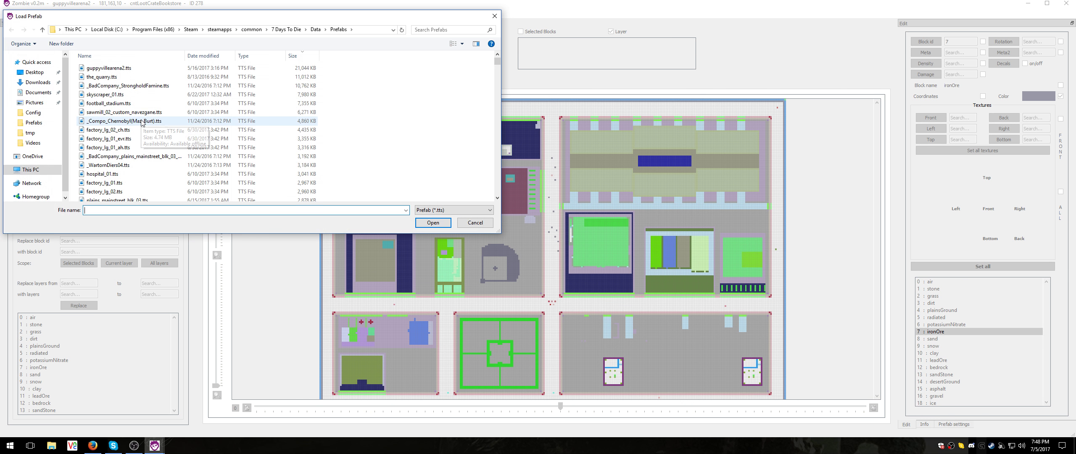
pyautogui.write('gas')
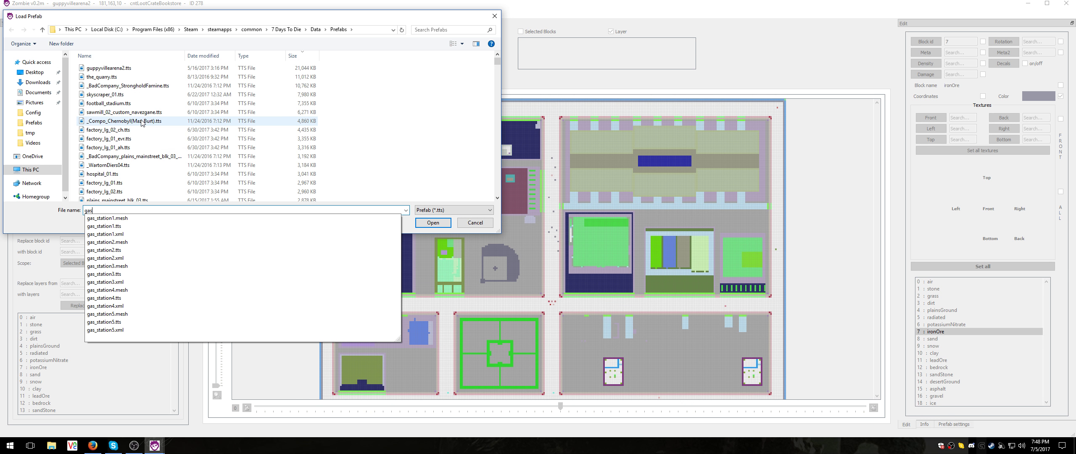
pyautogui.press('Down')
pyautogui.press('Down')
pyautogui.press('Return')
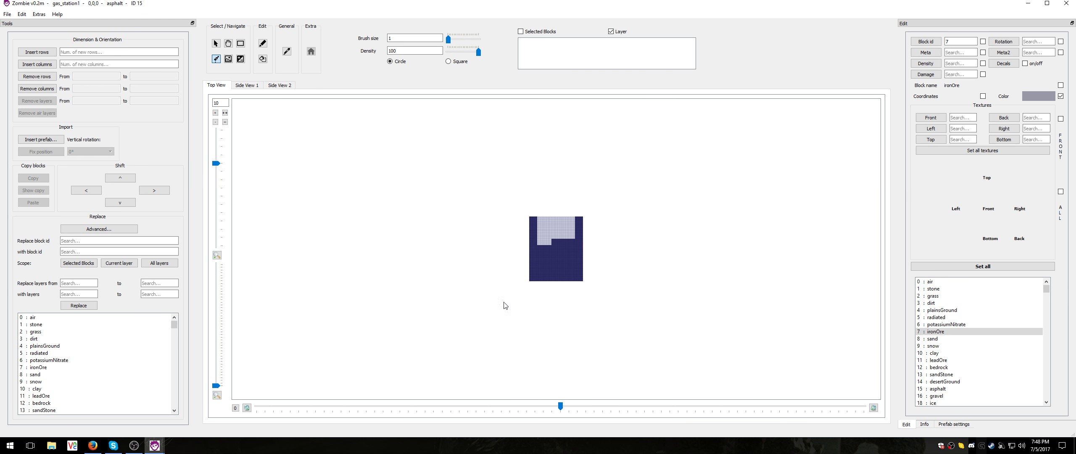
pyautogui.scroll(-2, 529, 268)
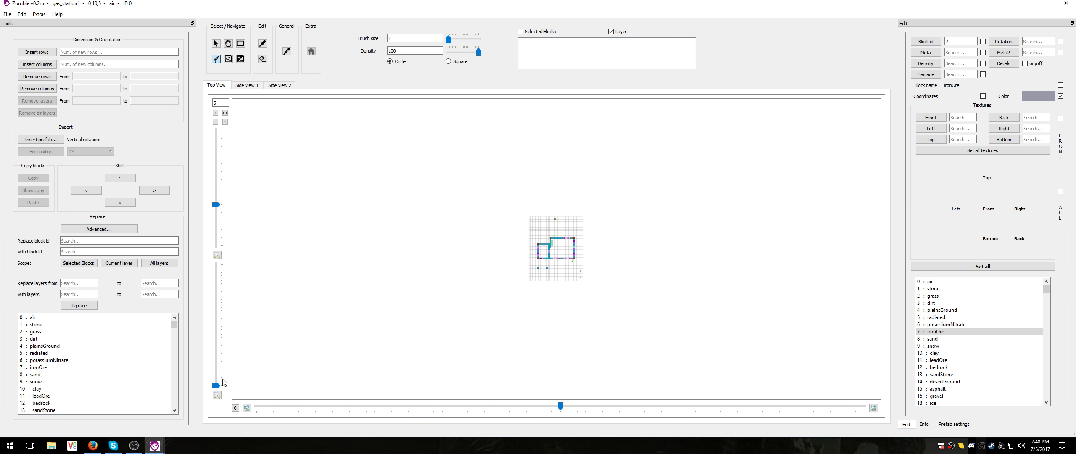
pyautogui.moveTo(216, 386); pyautogui.dragTo(217, 359)
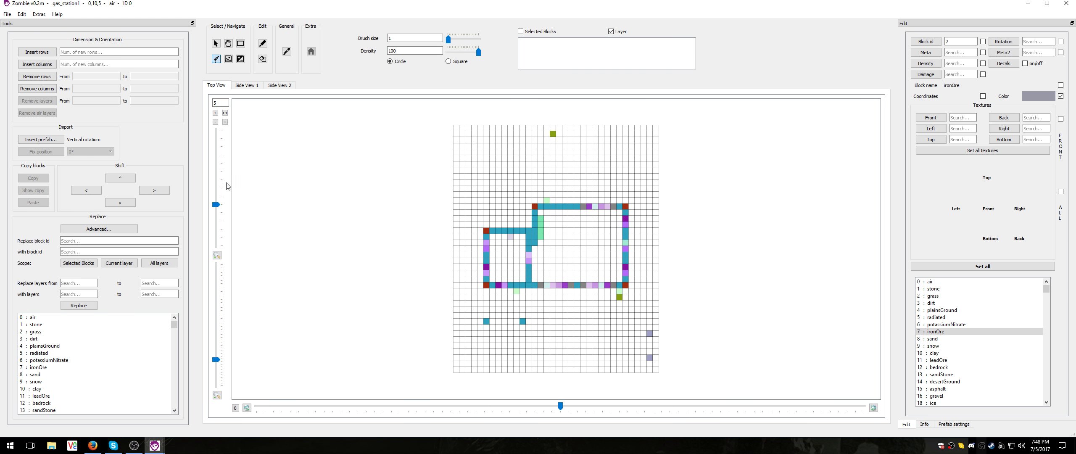
# - In Side View 1 at layer 26, draw two stacked ironOre blocks on the roof's left end and one near its middle
pyautogui.click(247, 85)
pyautogui.scroll(-4, 506, 259)
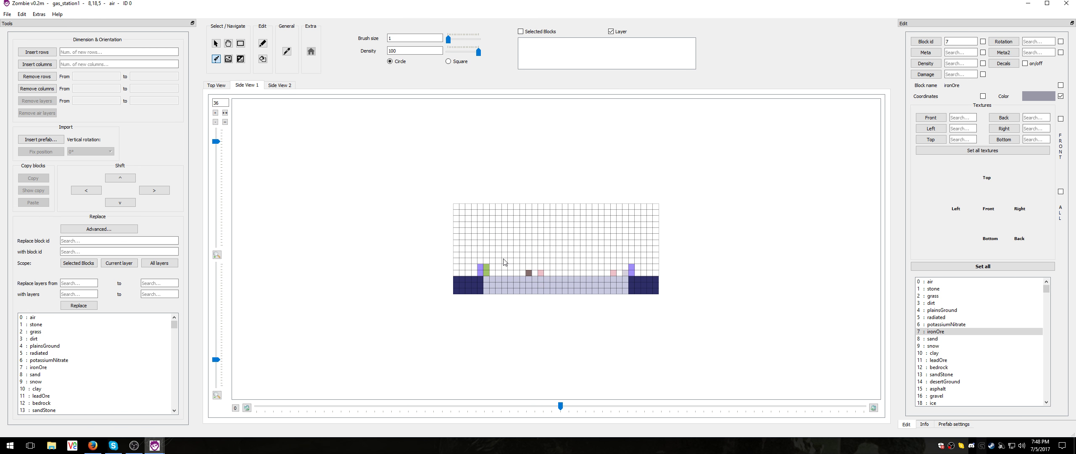
pyautogui.scroll(-5, 507, 259)
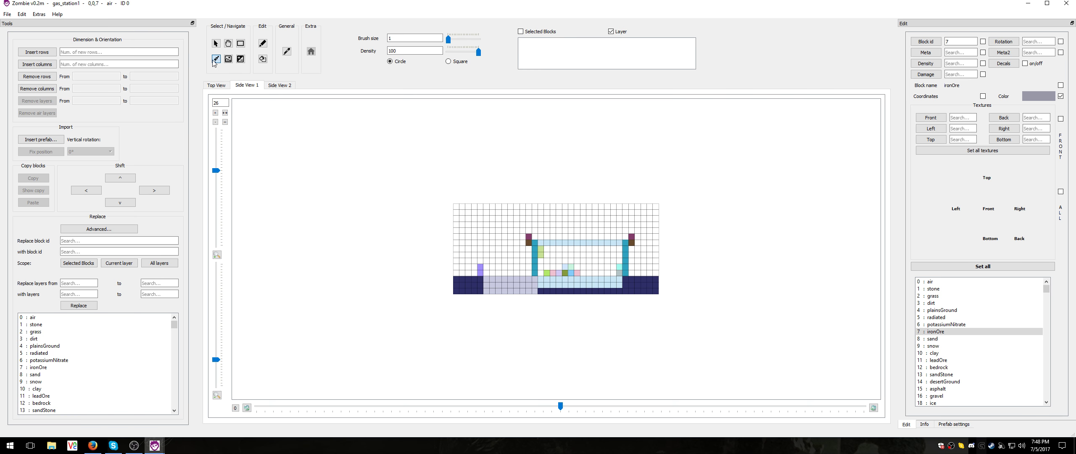
pyautogui.click(262, 44)
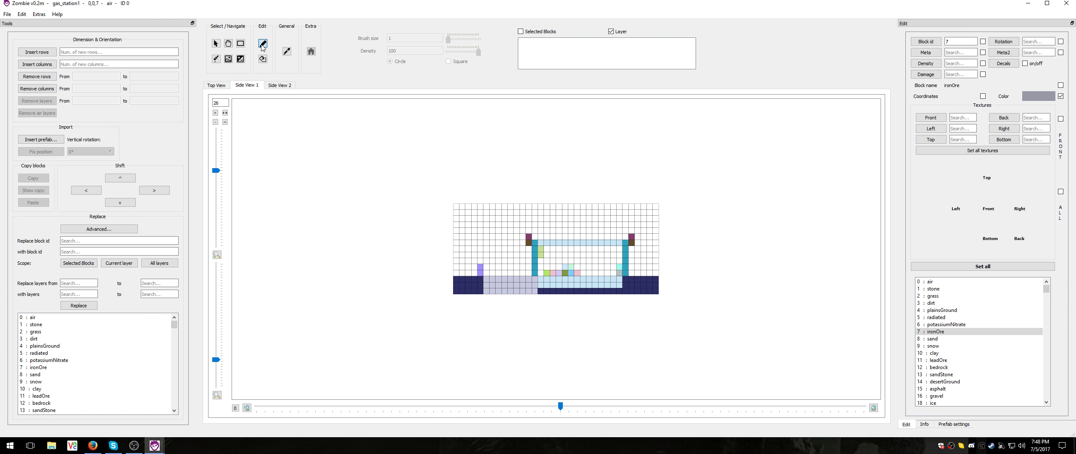
pyautogui.click(216, 60)
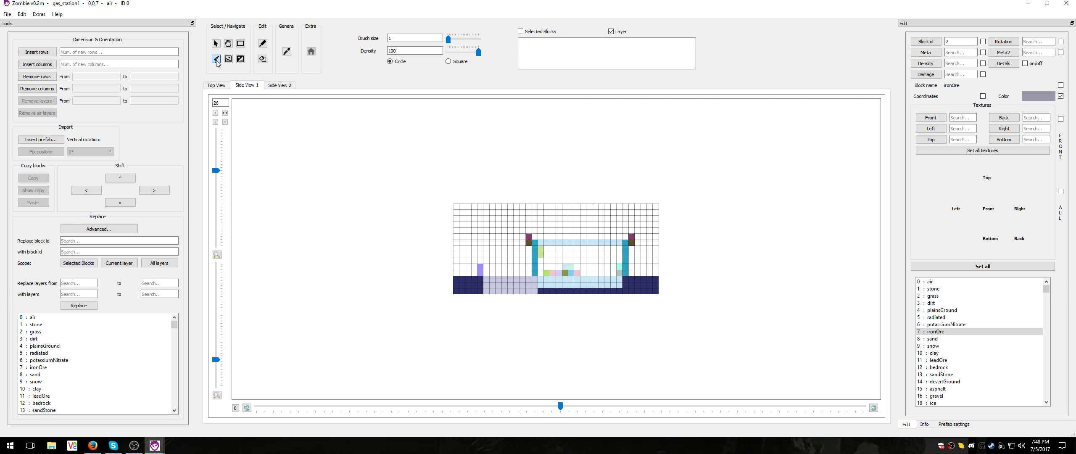
pyautogui.click(265, 45)
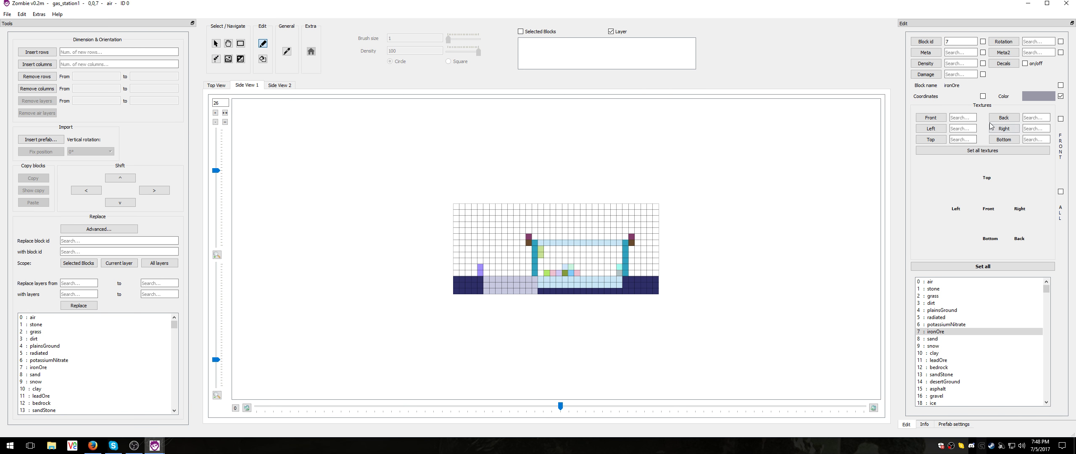
pyautogui.click(540, 236)
pyautogui.click(216, 59)
pyautogui.click(265, 44)
pyautogui.click(541, 231)
pyautogui.click(577, 237)
# - Load the guppyvillearena2.tts prefab in place of the gas station
pyautogui.click(8, 15)
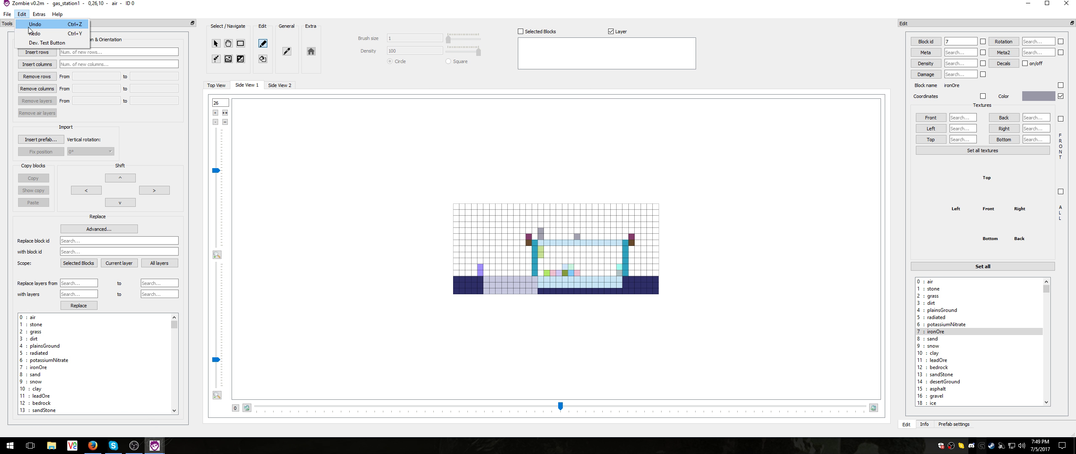
pyautogui.click(22, 33)
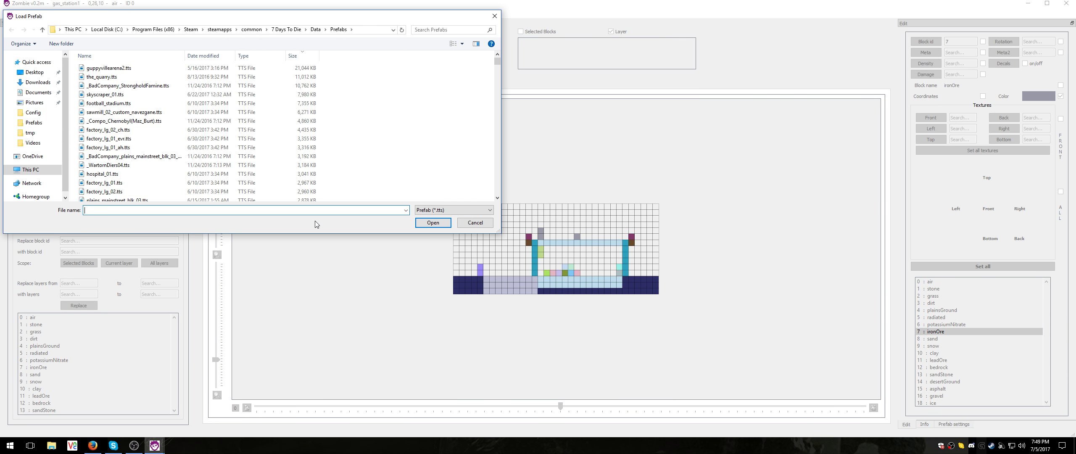
pyautogui.write('gup')
pyautogui.press('Down')
pyautogui.press('Down')
pyautogui.press('Down')
pyautogui.press('Down')
pyautogui.press('Down')
pyautogui.press('Down')
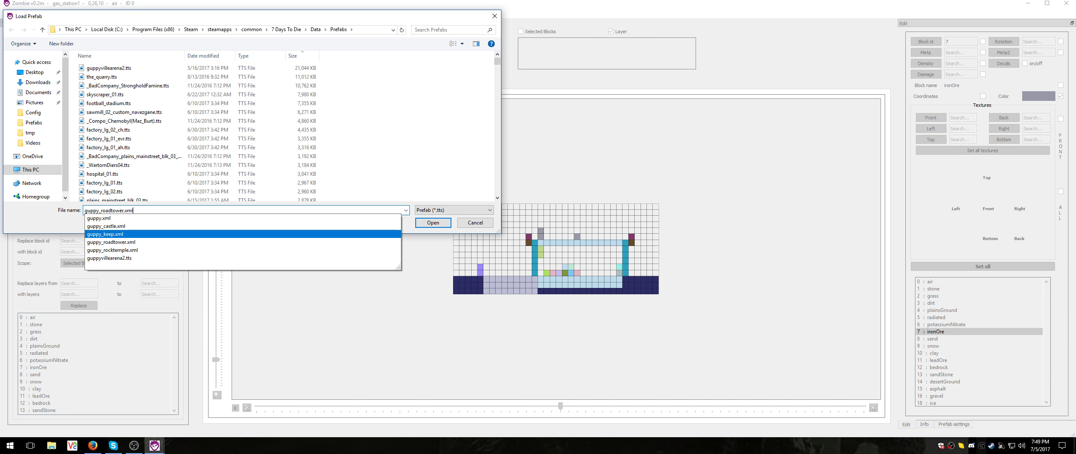
pyautogui.press('Return')
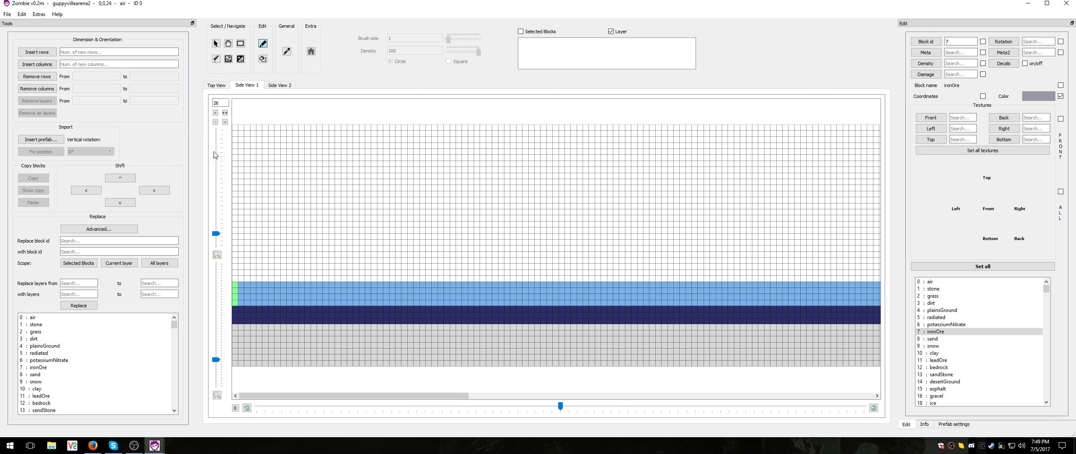
# - Examine the whole town in the top view layer by layer, from layer 0 up to layer 30 and back to layer 11
pyautogui.click(216, 85)
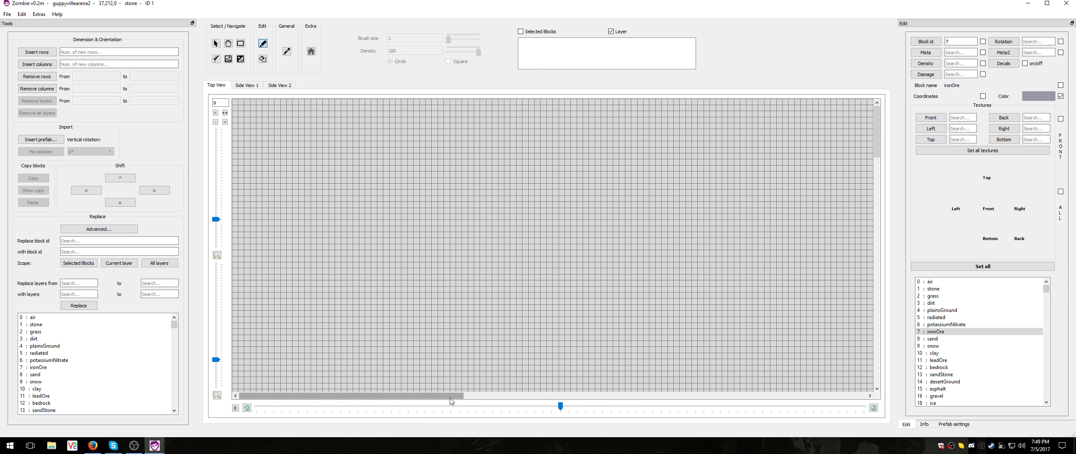
pyautogui.moveTo(216, 359); pyautogui.dragTo(211, 387)
pyautogui.scroll(-6, 391, 308)
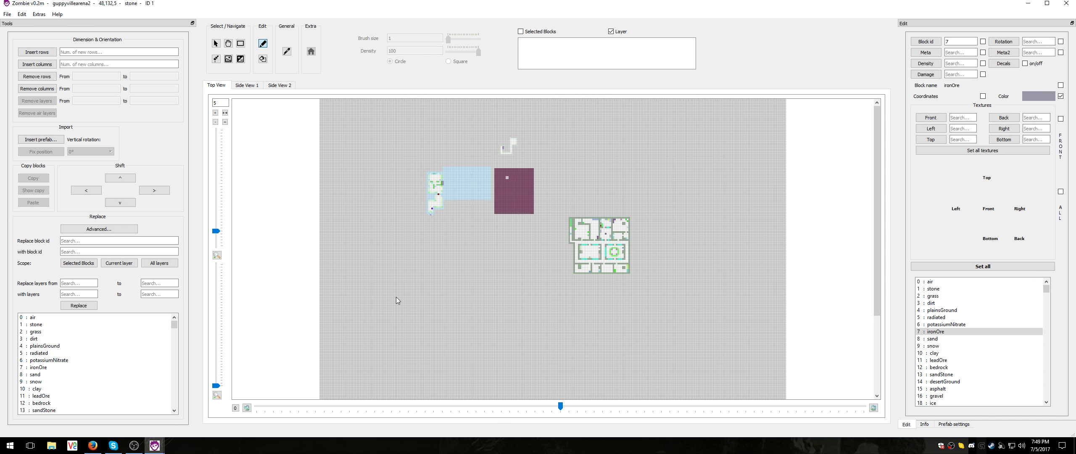
pyautogui.scroll(-3, 388, 229)
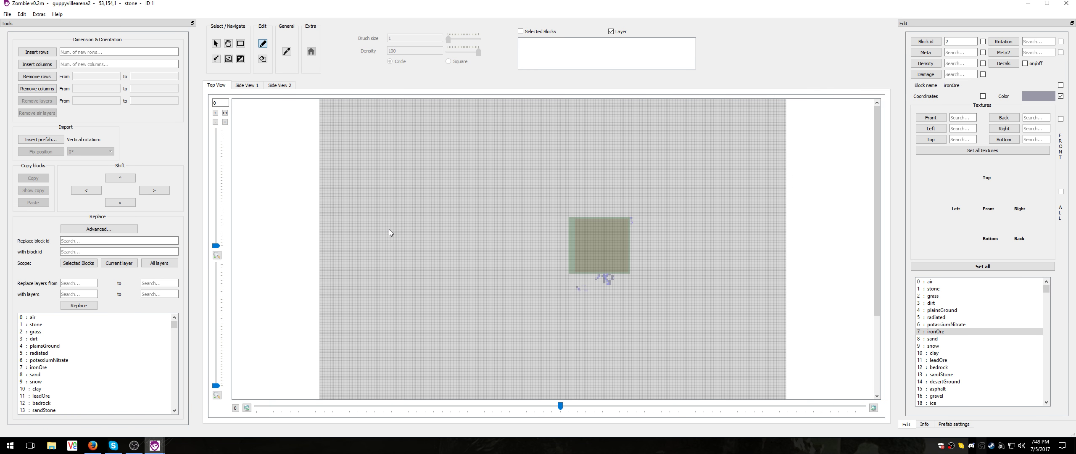
pyautogui.scroll(5, 389, 229)
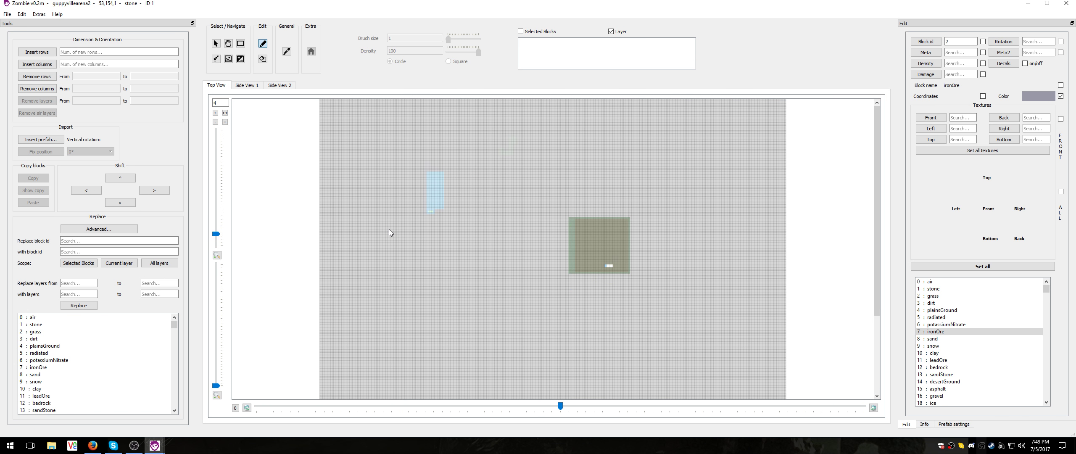
pyautogui.scroll(7, 390, 230)
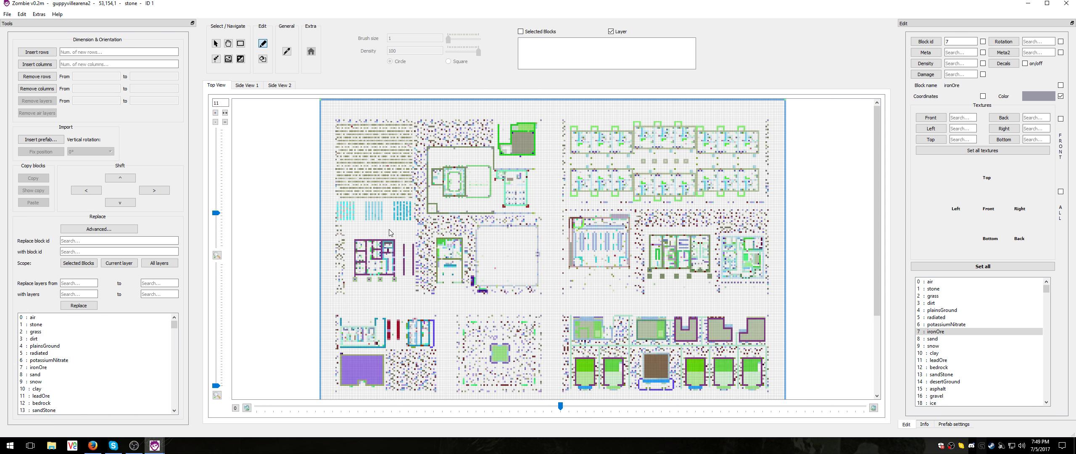
pyautogui.scroll(5, 389, 232)
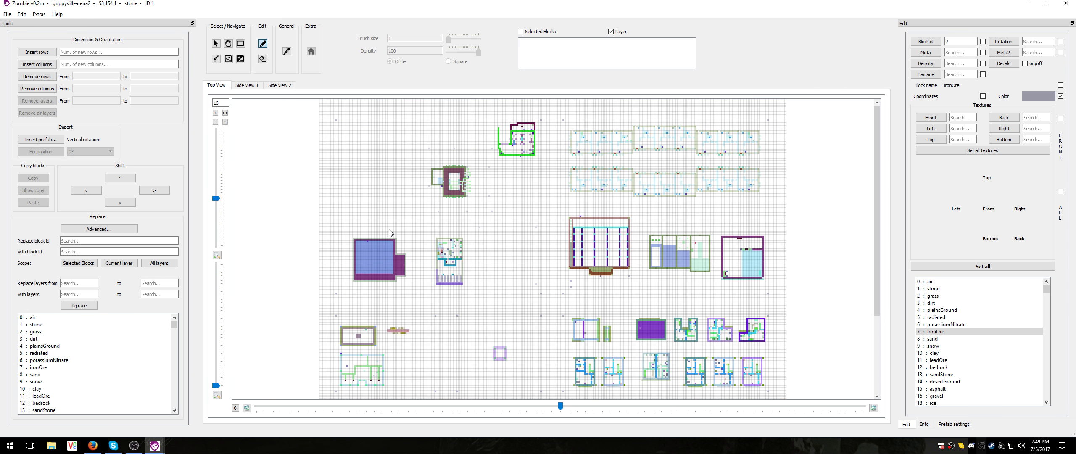
pyautogui.scroll(8, 389, 232)
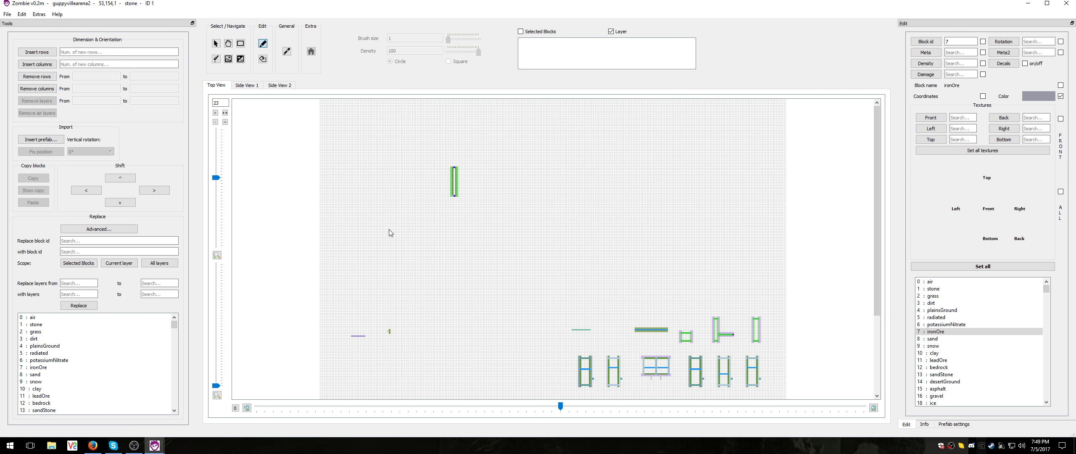
pyautogui.scroll(3, 390, 232)
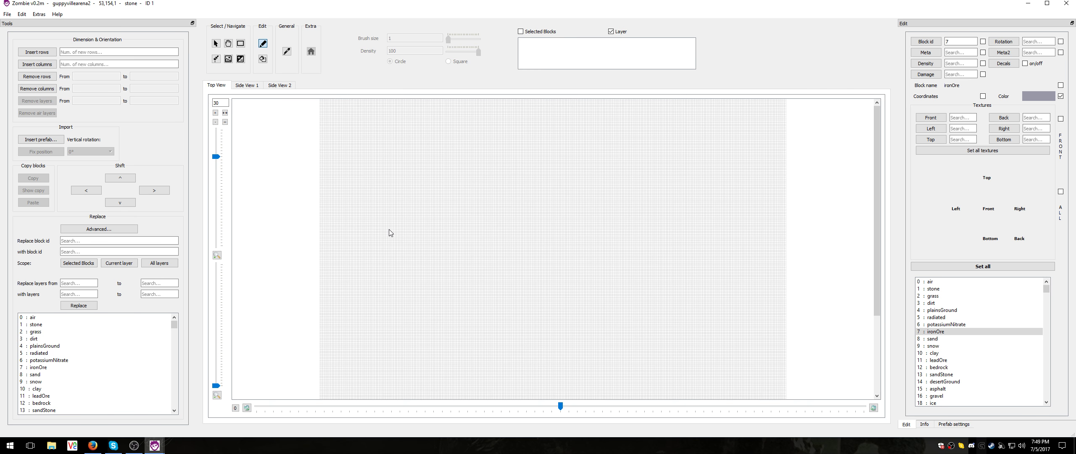
pyautogui.scroll(-8, 389, 232)
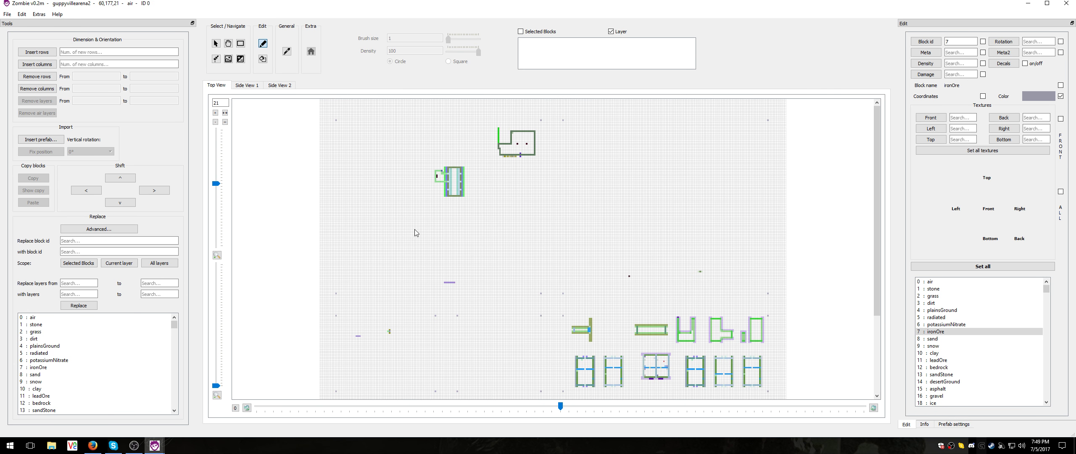
pyautogui.scroll(-7, 402, 208)
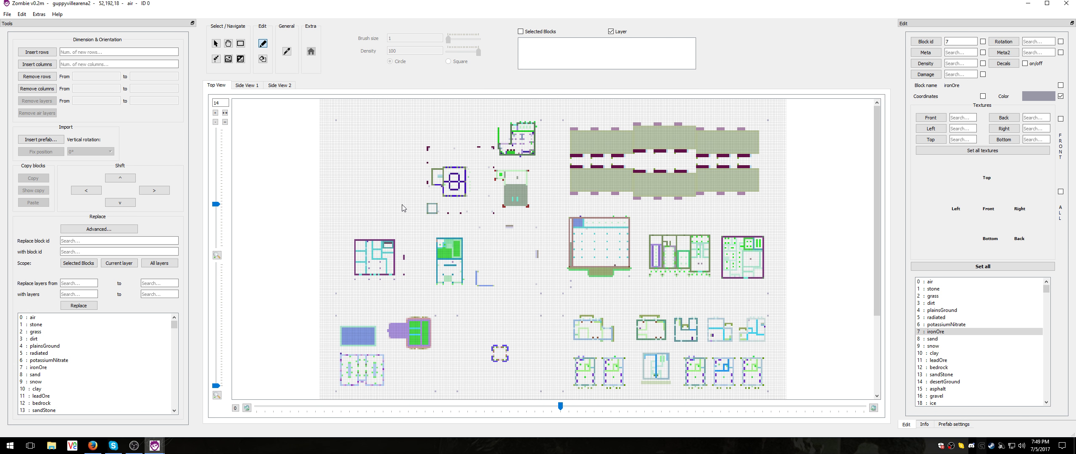
pyautogui.scroll(-2, 402, 205)
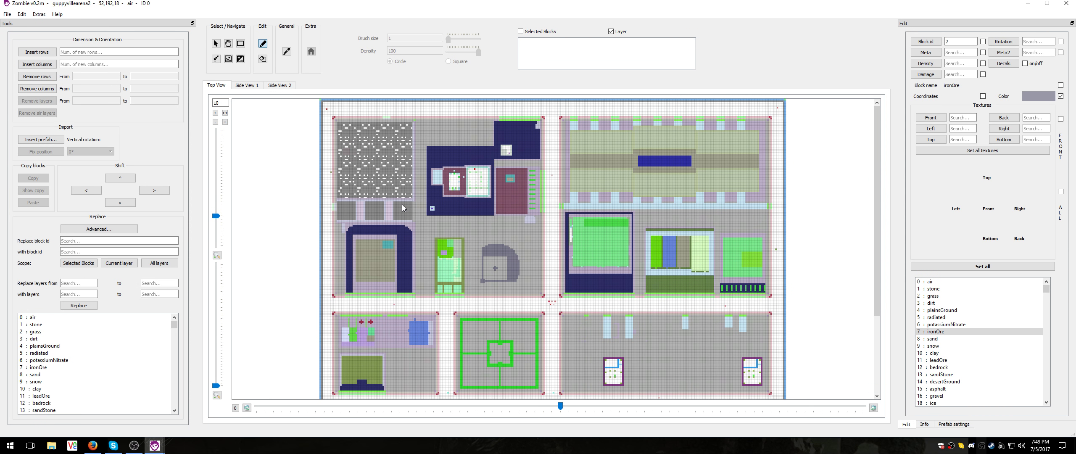
pyautogui.scroll(-1, 402, 206)
pyautogui.scroll(1, 365, 176)
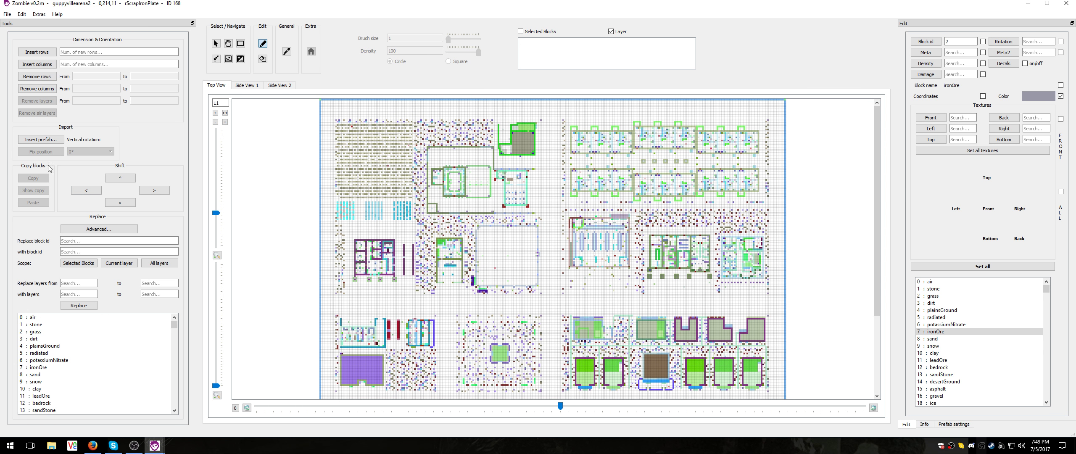
# - Reduce the maximized editor window, move it aside, and start a second instance of Zombie
pyautogui.doubleClick(426, 7)
pyautogui.moveTo(425, 10); pyautogui.dragTo(282, 135)
pyautogui.click(51, 445)
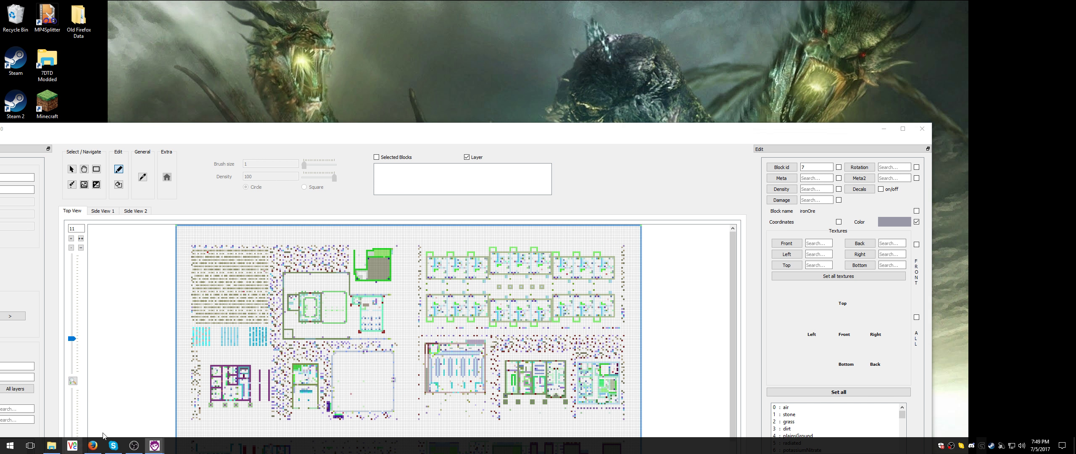
pyautogui.click(990, 82)
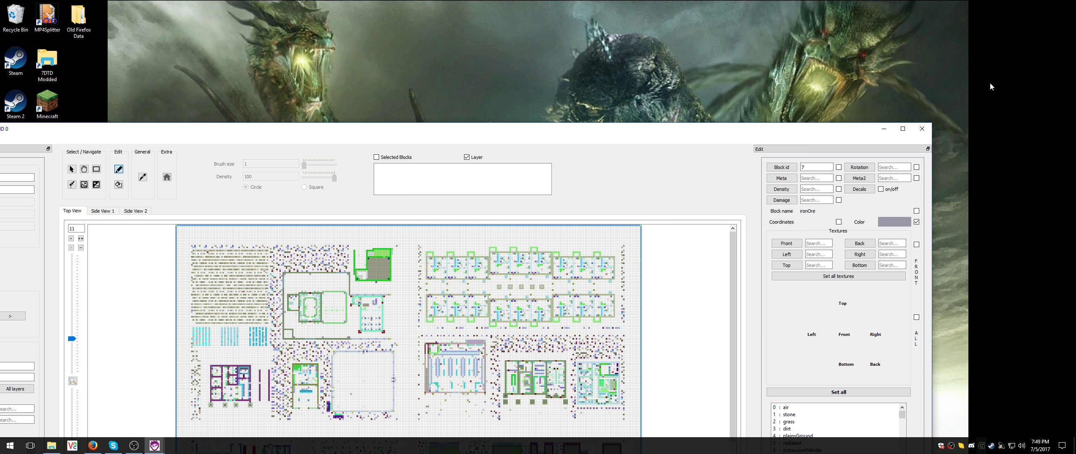
pyautogui.press('super+r')
pyautogui.press('Return')
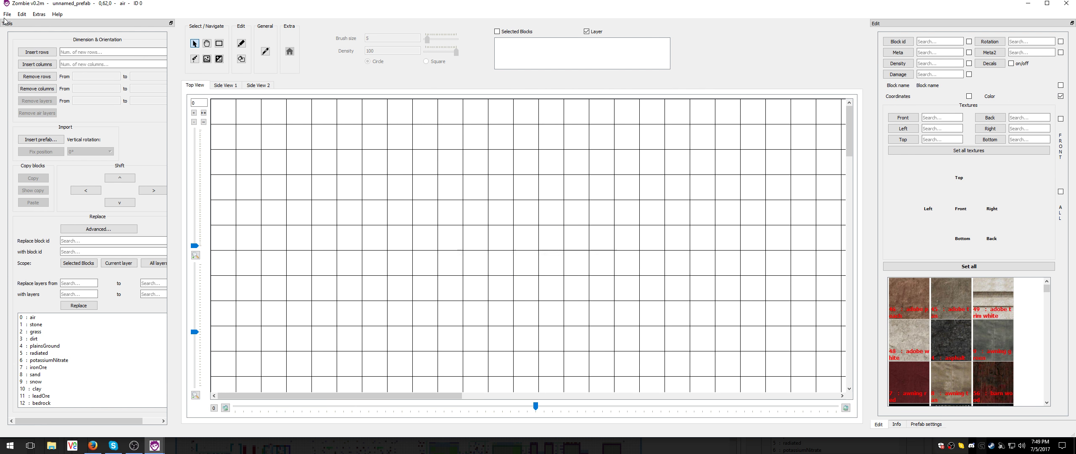
# - Load gas_station1.tts in the second instance, then reduce its window and move it so both editor windows show on the desktop
pyautogui.click(6, 14)
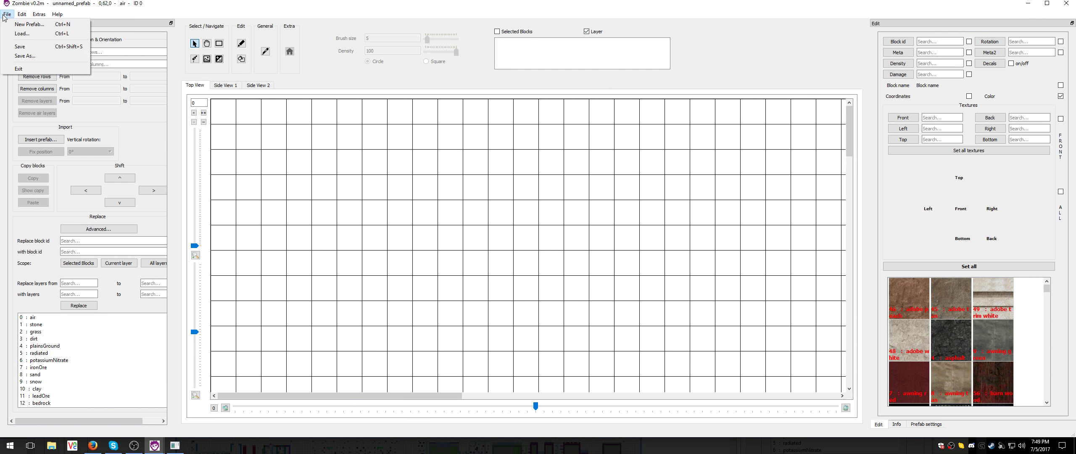
pyautogui.click(26, 34)
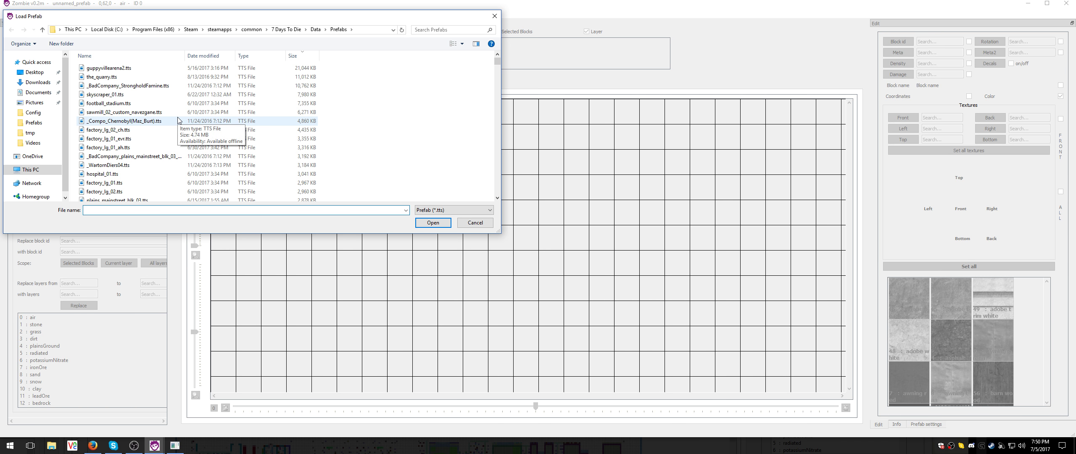
pyautogui.write('gas')
pyautogui.press('Down')
pyautogui.press('Down')
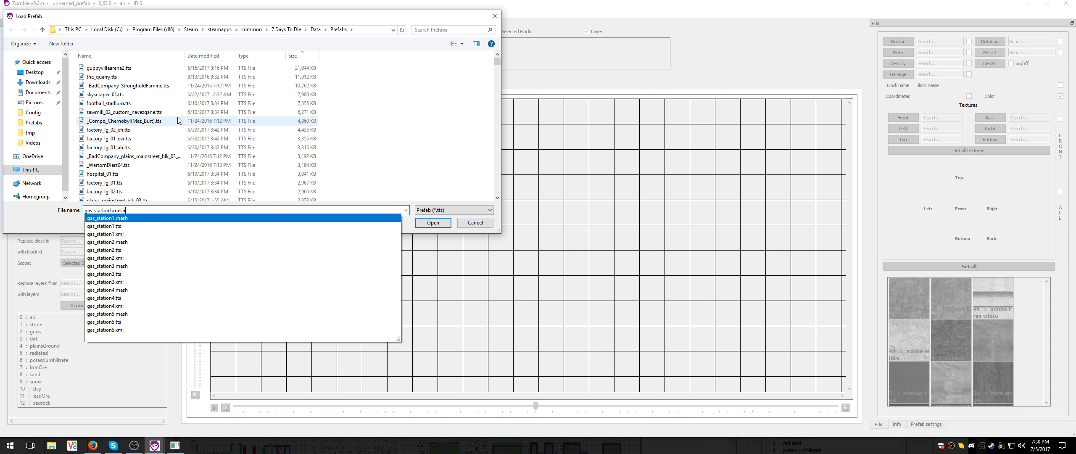
pyautogui.press('Return')
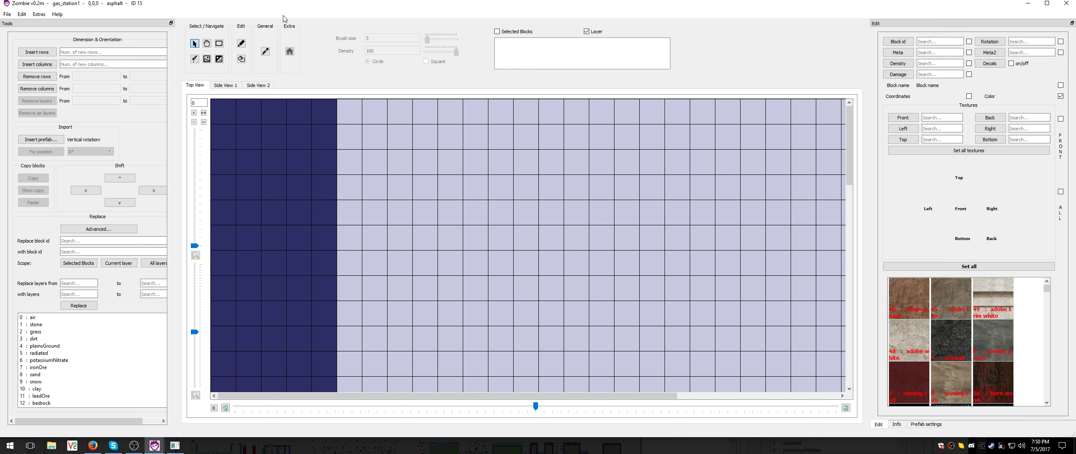
pyautogui.doubleClick(494, 8)
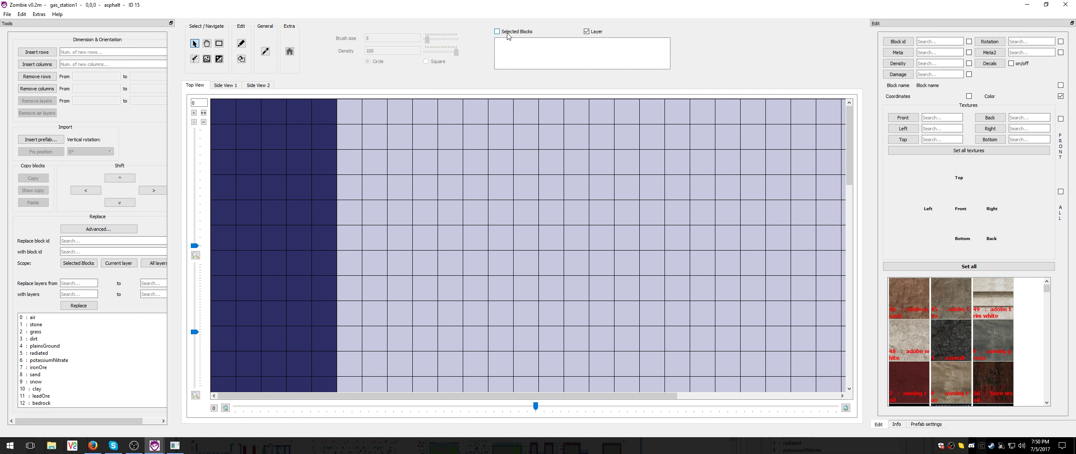
pyautogui.moveTo(460, 7); pyautogui.dragTo(531, 51)
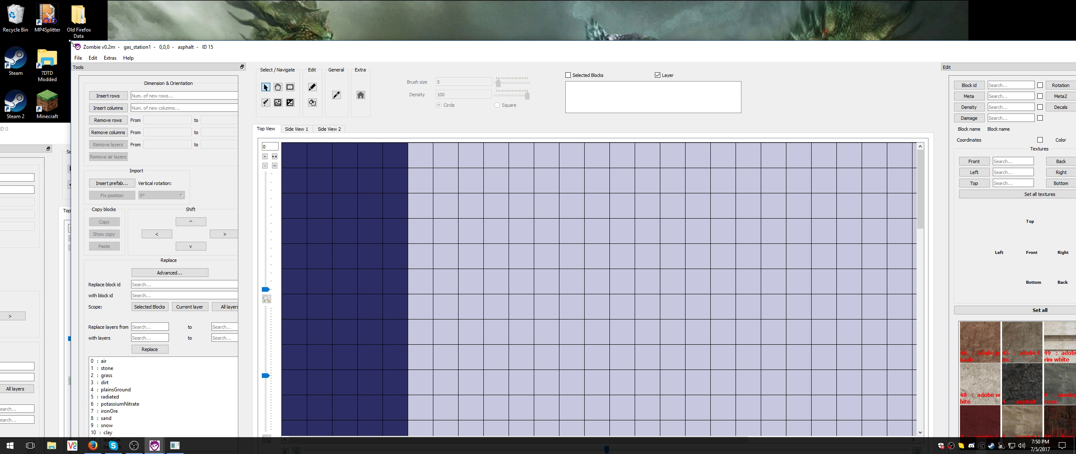
# - Move the gas_station1 window clear of the other editor, zoom out to its whole prefab and show it in Side View 1
pyautogui.moveTo(71, 40); pyautogui.dragTo(452, 64)
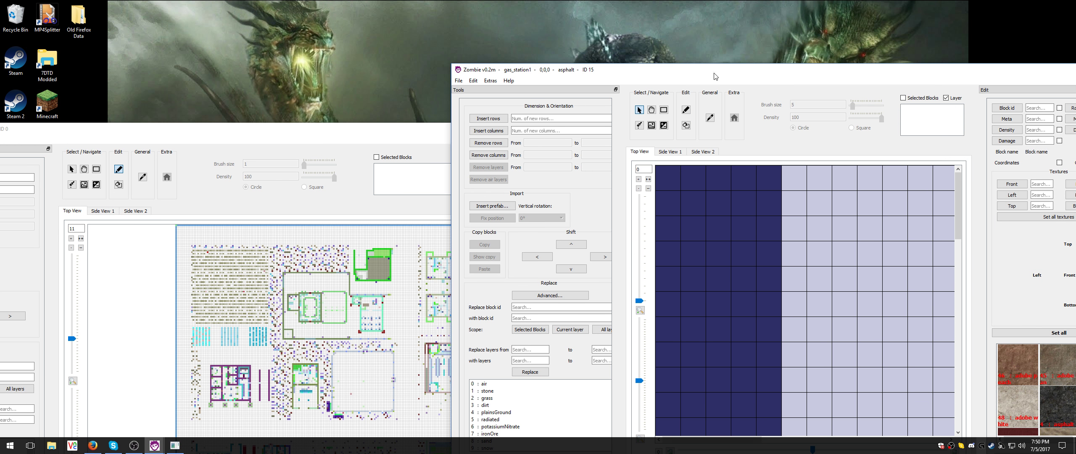
pyautogui.moveTo(715, 76); pyautogui.dragTo(678, 13)
pyautogui.moveTo(602, 318); pyautogui.dragTo(602, 343)
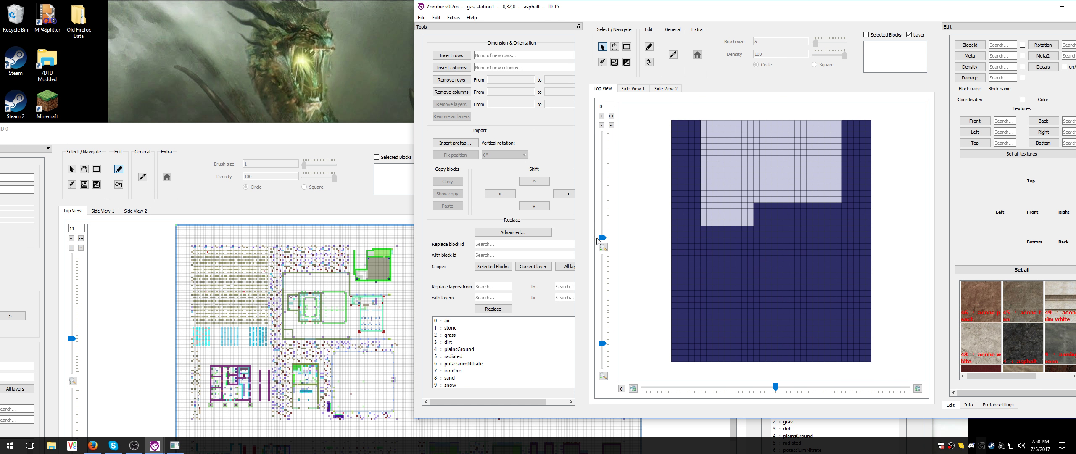
pyautogui.click(638, 89)
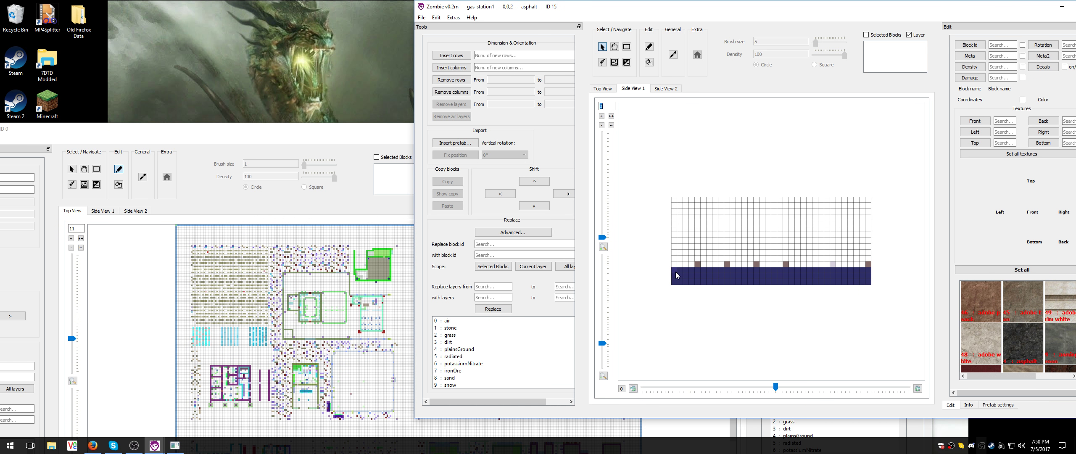
# - Bring the guppyvillearena2 editor window forward and maximize it
pyautogui.moveTo(305, 134); pyautogui.dragTo(357, 94)
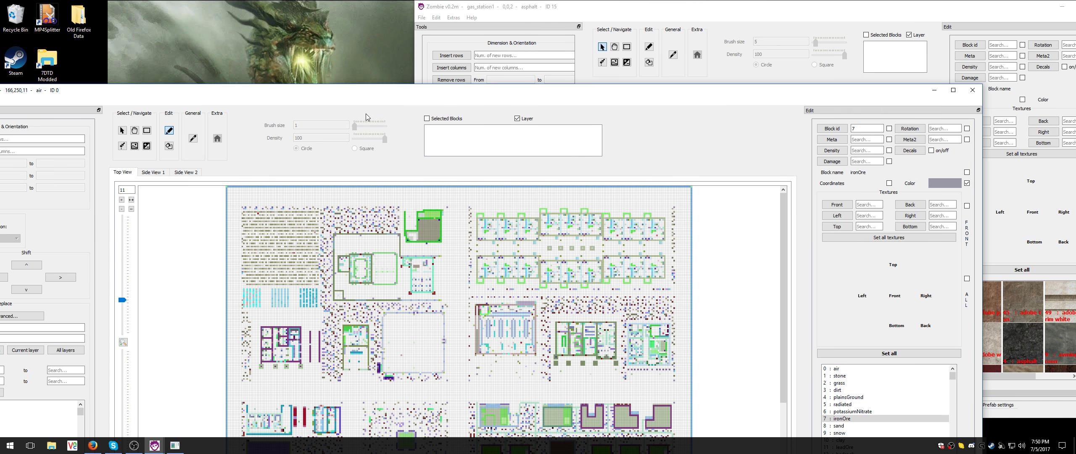
pyautogui.doubleClick(377, 95)
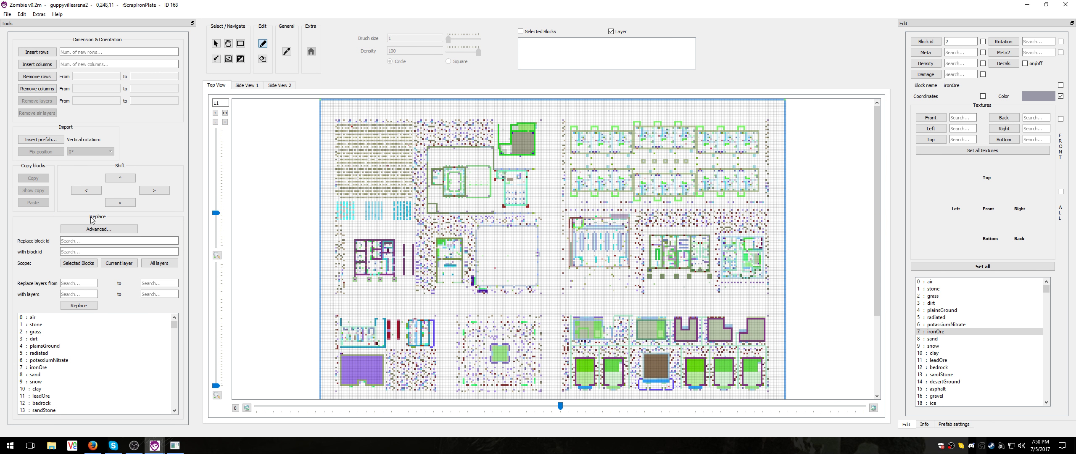
# - Insert the gas_station1.tts prefab into guppyvillearena2 and place its outline over the corn field on layer 11
pyautogui.click(43, 141)
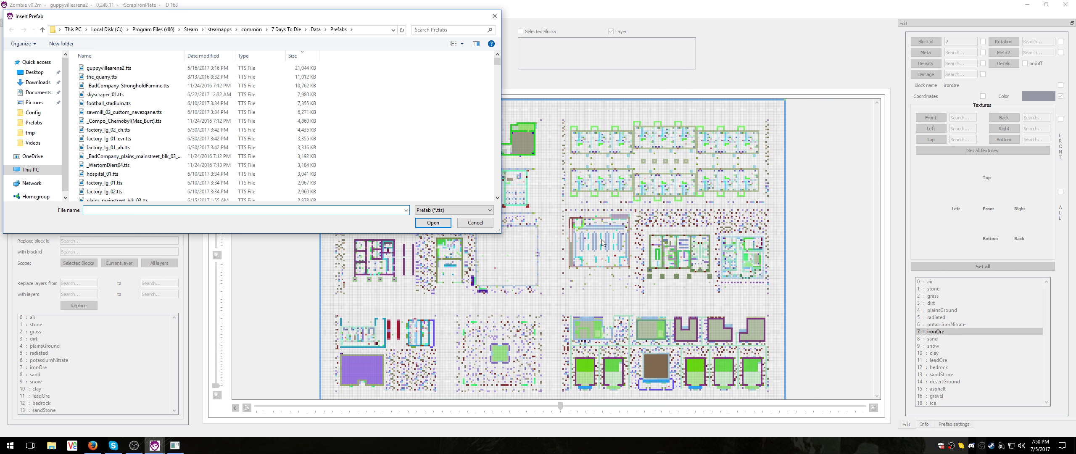
pyautogui.write('gas')
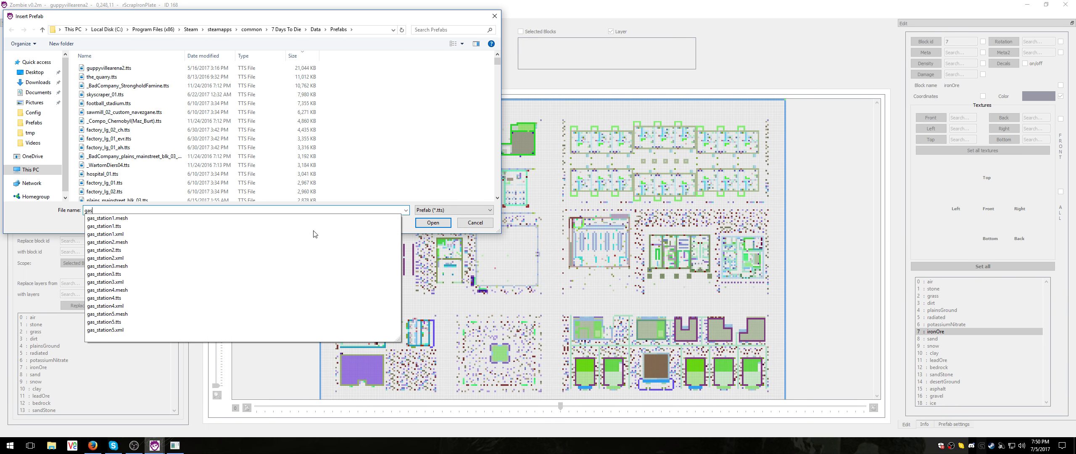
pyautogui.press('Down')
pyautogui.press('Down')
pyautogui.press('Return')
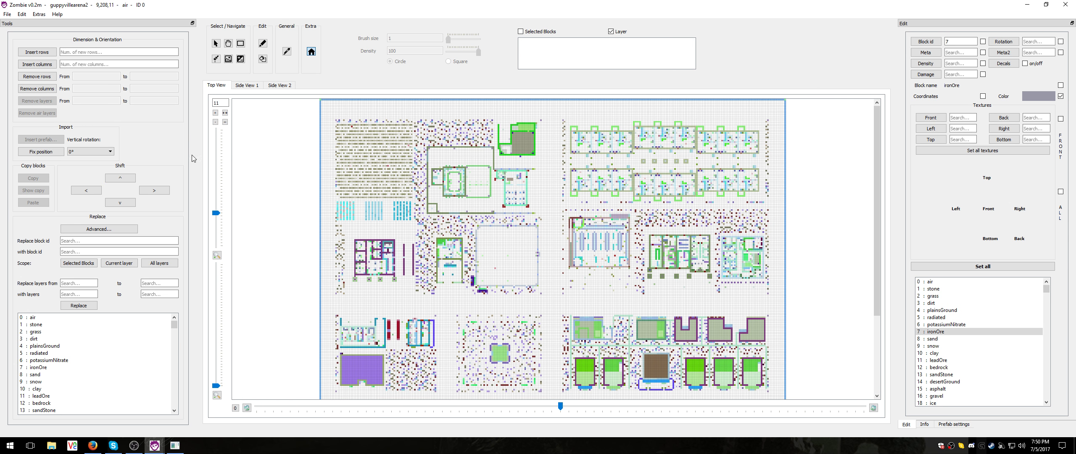
pyautogui.click(342, 196)
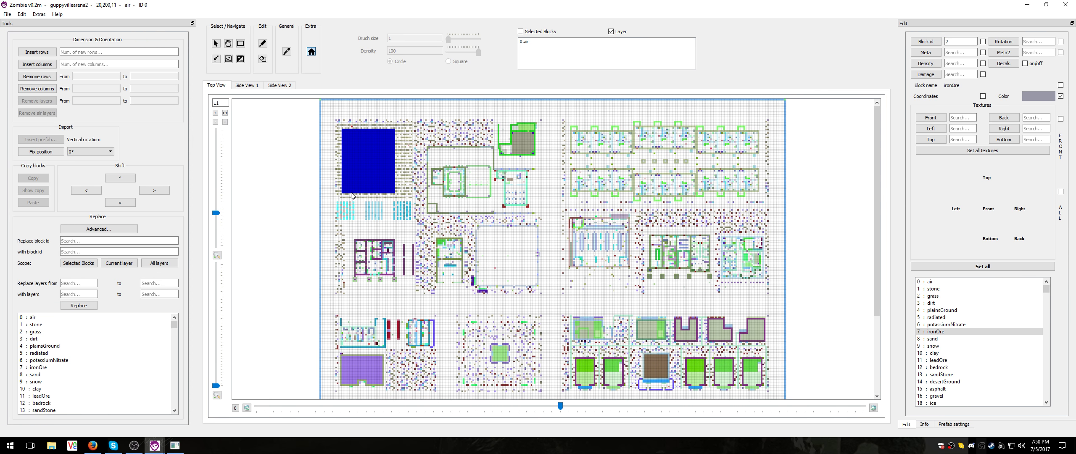
pyautogui.click(352, 195)
# - Zoom in on the placed gas station outline over the corn field and select the corn block just outside its lower-left corner
pyautogui.moveTo(216, 384); pyautogui.dragTo(216, 359)
pyautogui.click(229, 44)
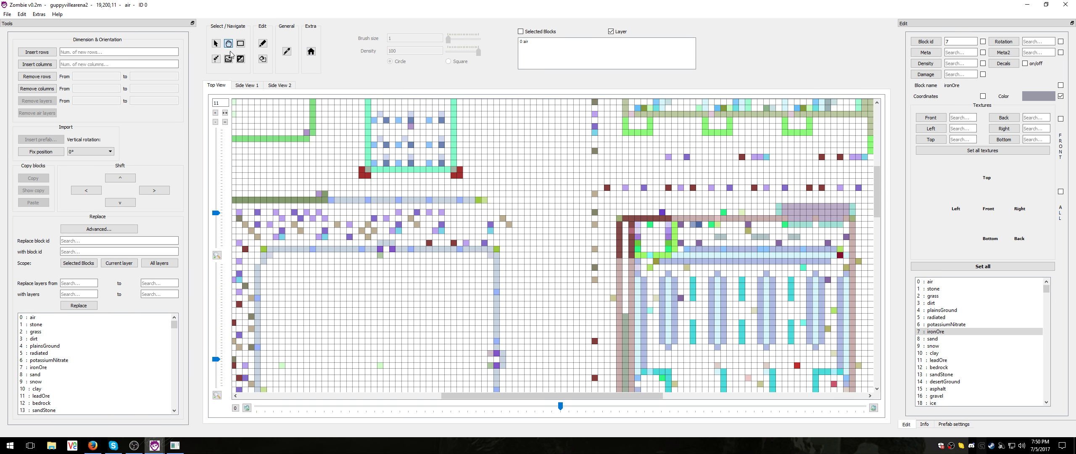
pyautogui.moveTo(439, 264); pyautogui.dragTo(584, 356)
pyautogui.moveTo(378, 278); pyautogui.dragTo(662, 368)
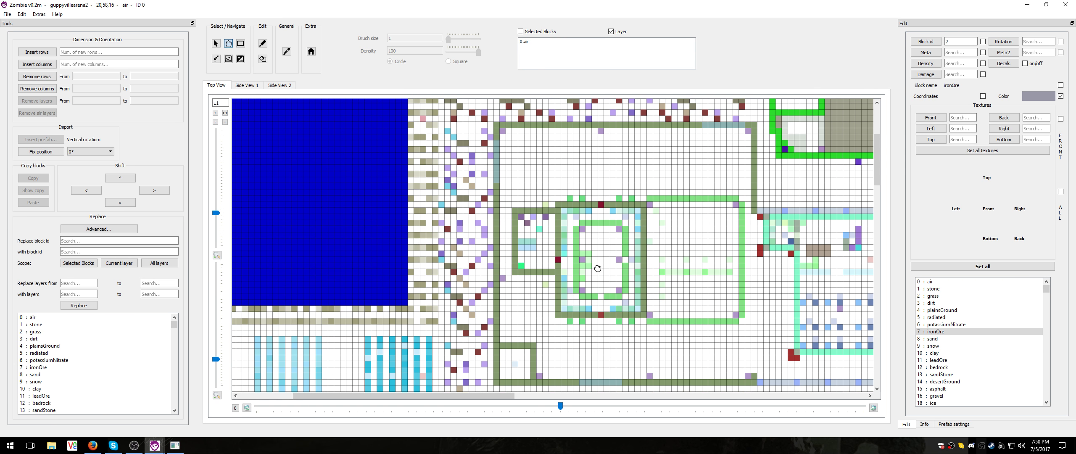
pyautogui.moveTo(501, 240); pyautogui.dragTo(646, 304)
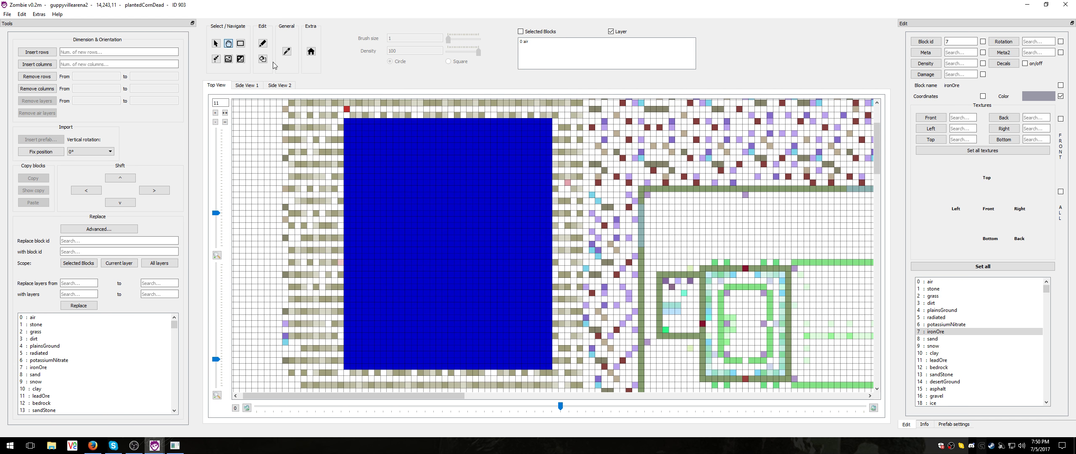
pyautogui.click(216, 43)
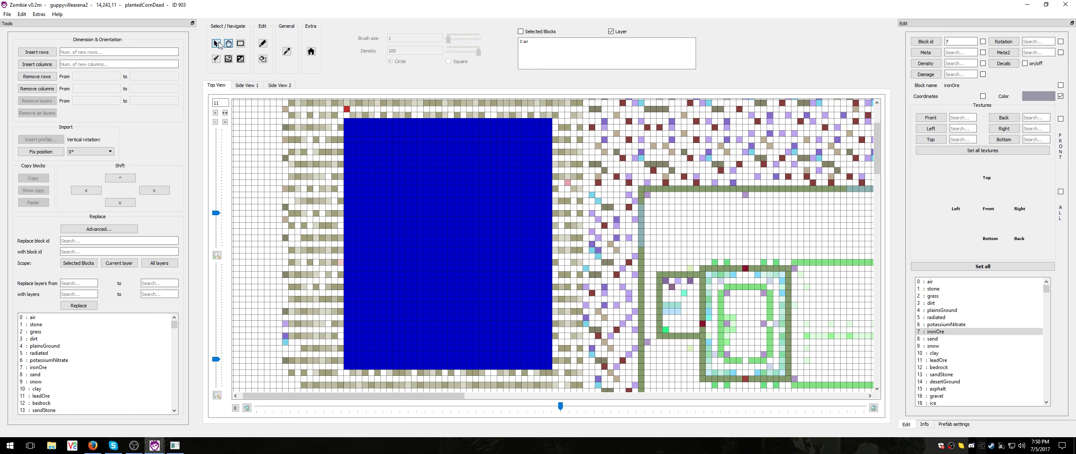
pyautogui.click(329, 373)
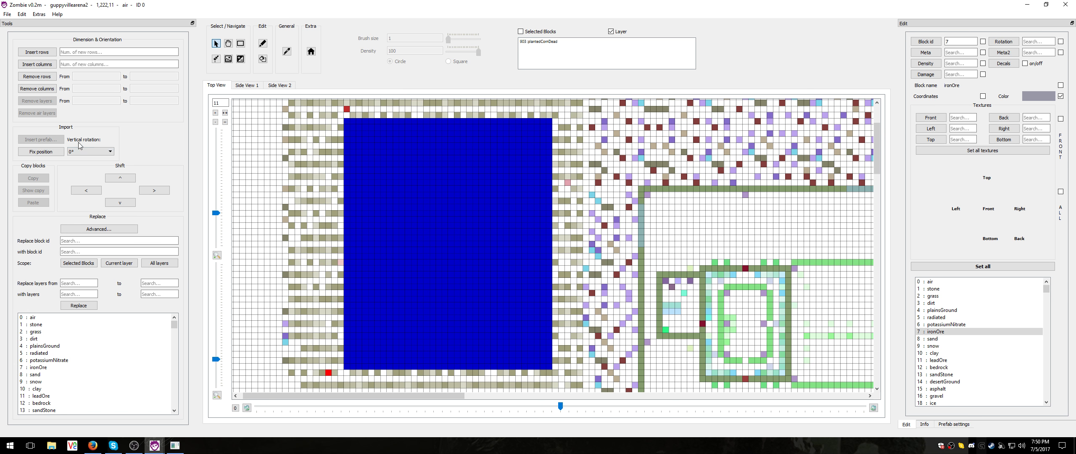
# - Clear the block selection and fix the gas station's position on the corn field, then undo the insertion
pyautogui.click(22, 14)
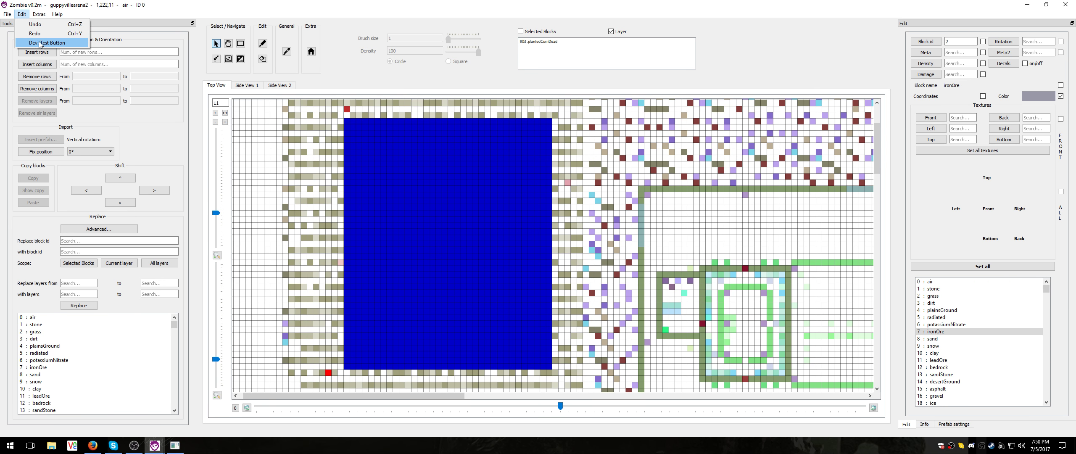
pyautogui.click(41, 26)
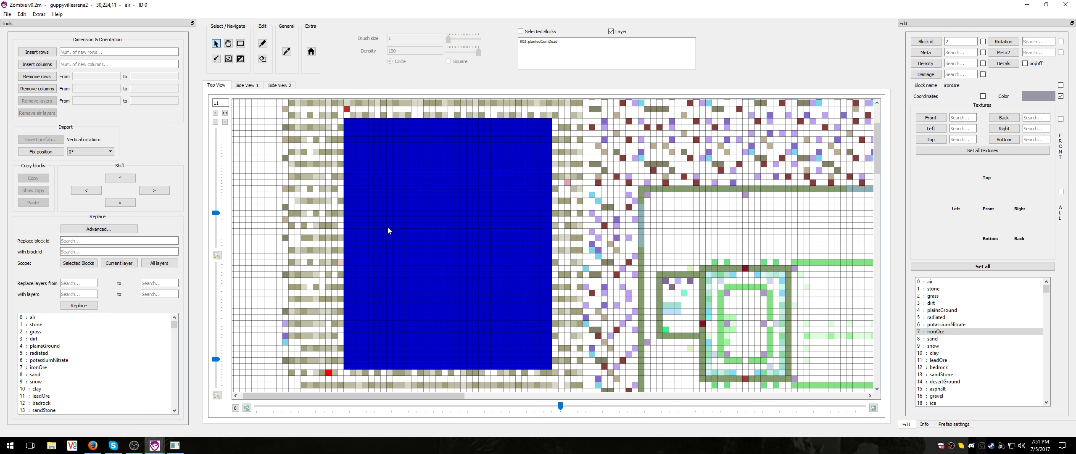
pyautogui.click(77, 264)
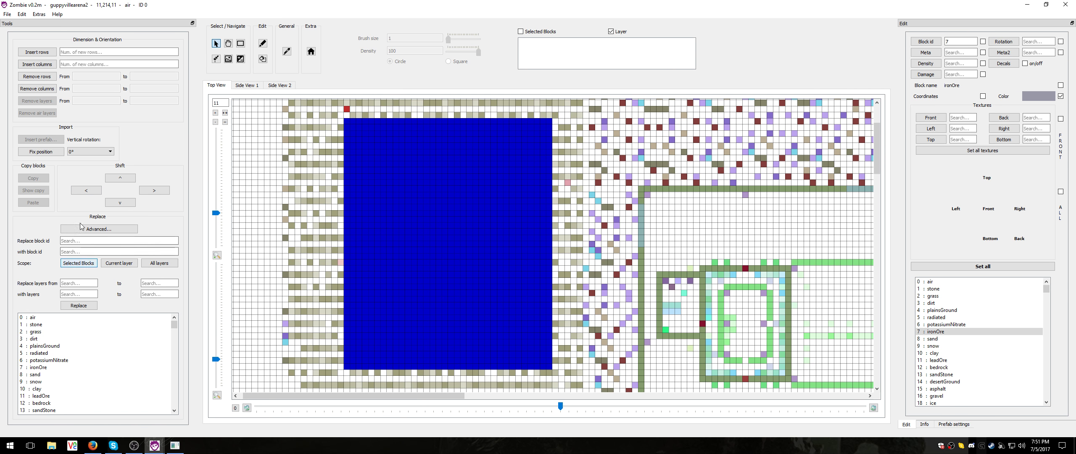
pyautogui.click(41, 151)
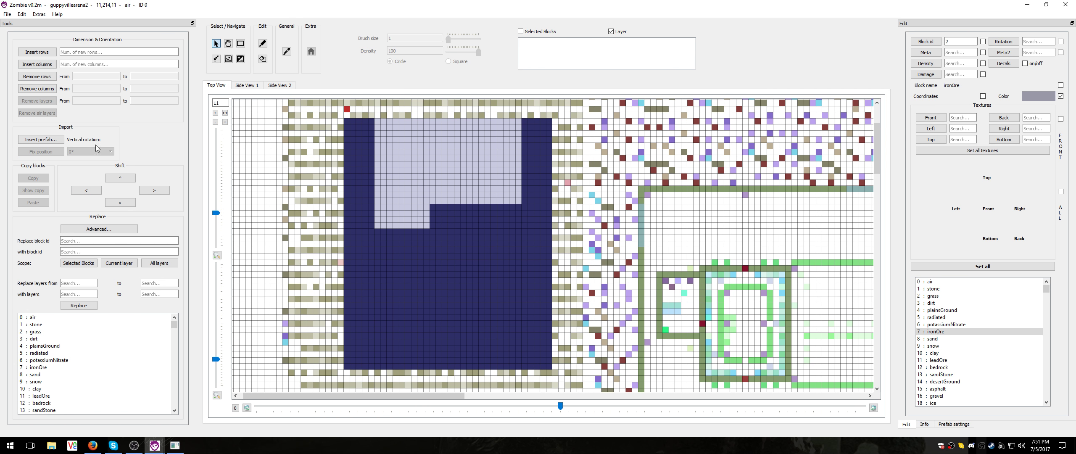
pyautogui.click(22, 14)
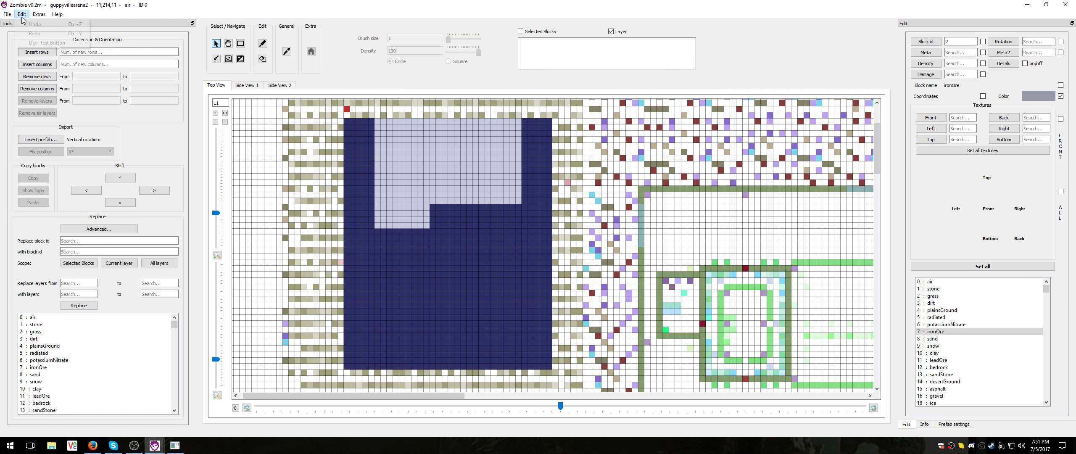
pyautogui.click(44, 42)
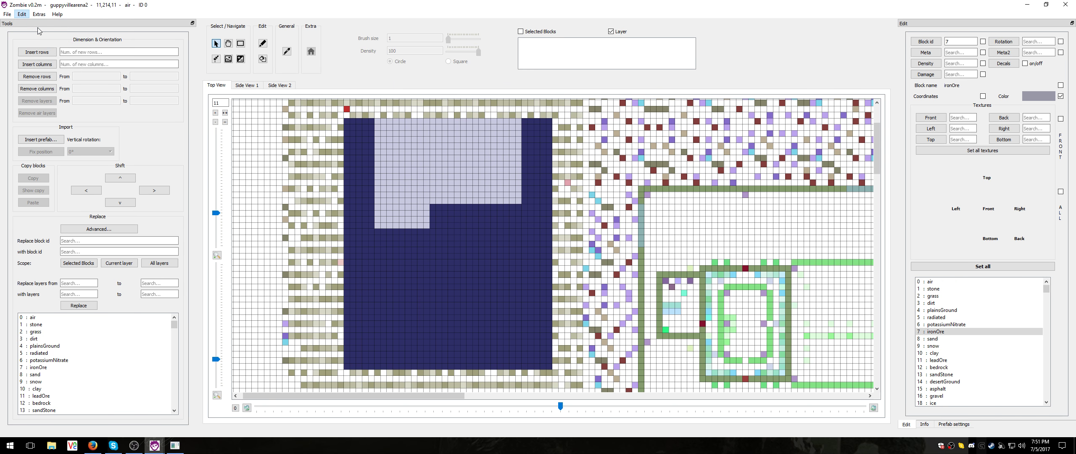
# - Insert gas_station1.tts again and adjust its placement until the outline sits inside the corn field
pyautogui.click(44, 140)
pyautogui.write('gas')
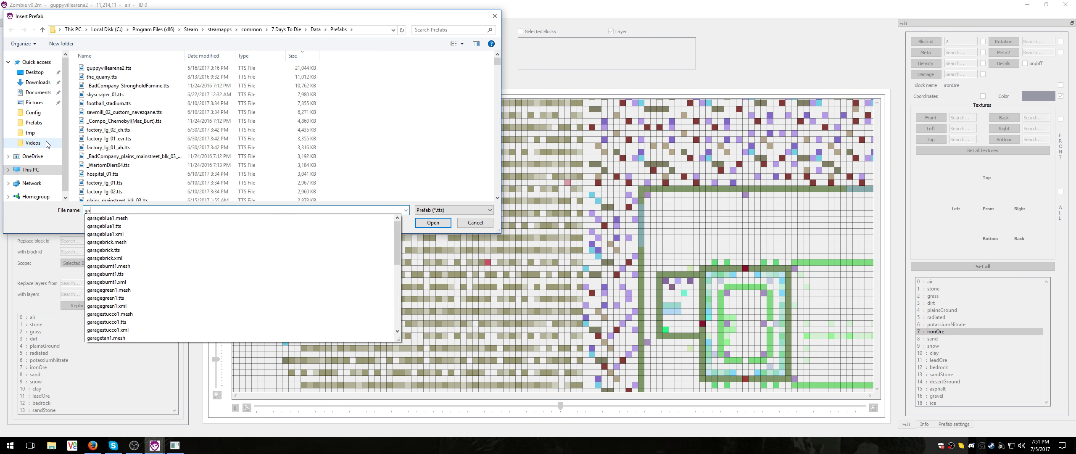
pyautogui.press('Down')
pyautogui.press('Down')
pyautogui.press('Return')
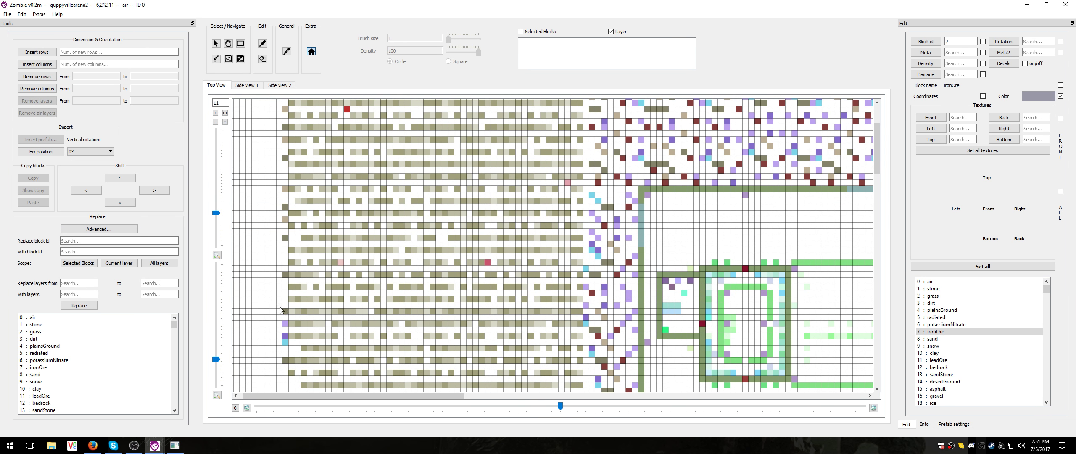
pyautogui.click(323, 359)
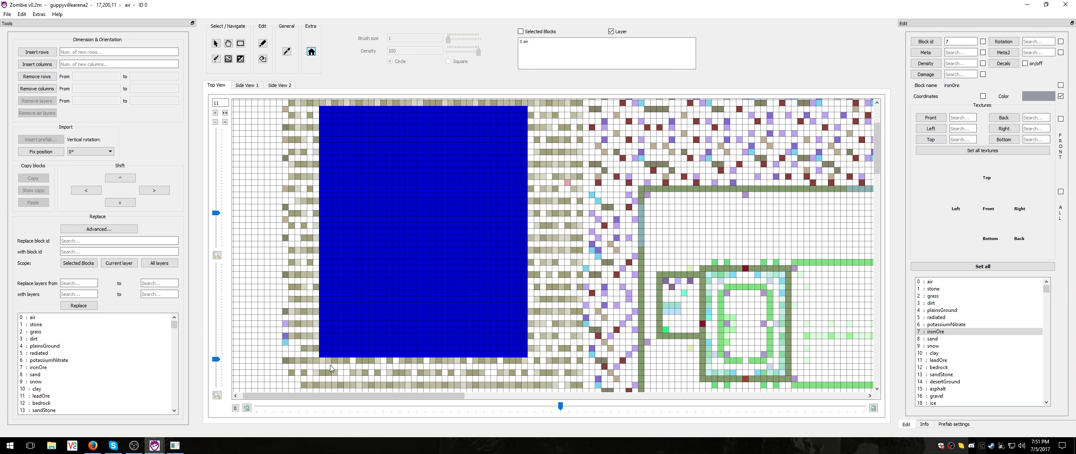
pyautogui.click(329, 365)
pyautogui.click(334, 363)
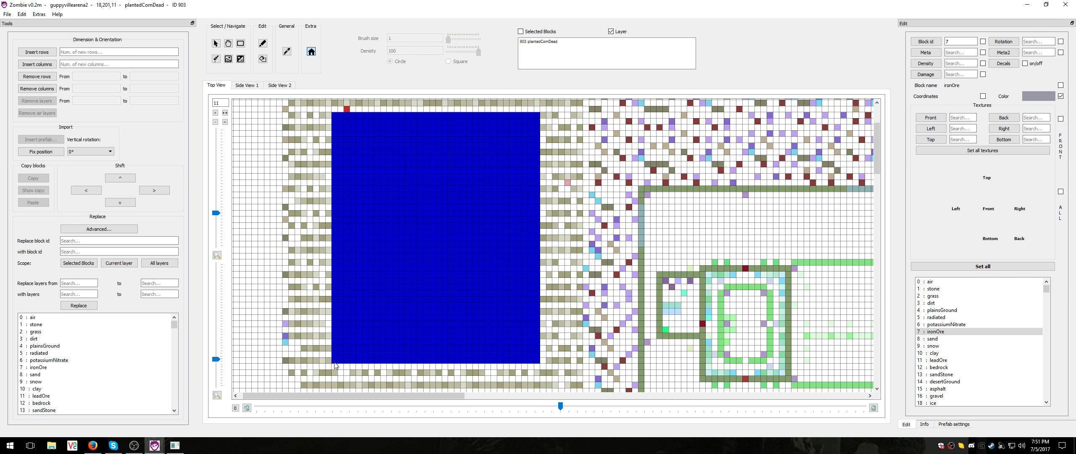
pyautogui.click(335, 365)
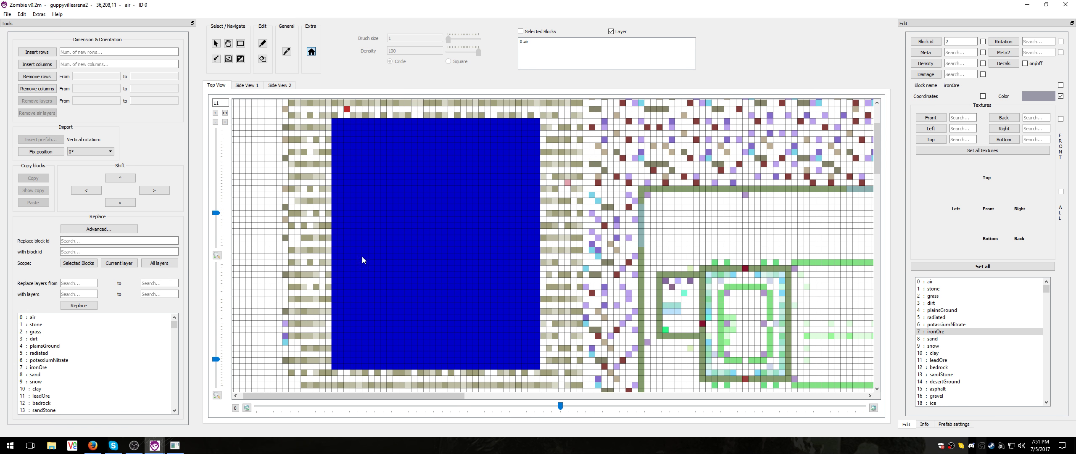
# - Lower the gas station into the asphalt in Side View 1 so its base is at layer 8, and fix its position
pyautogui.click(247, 85)
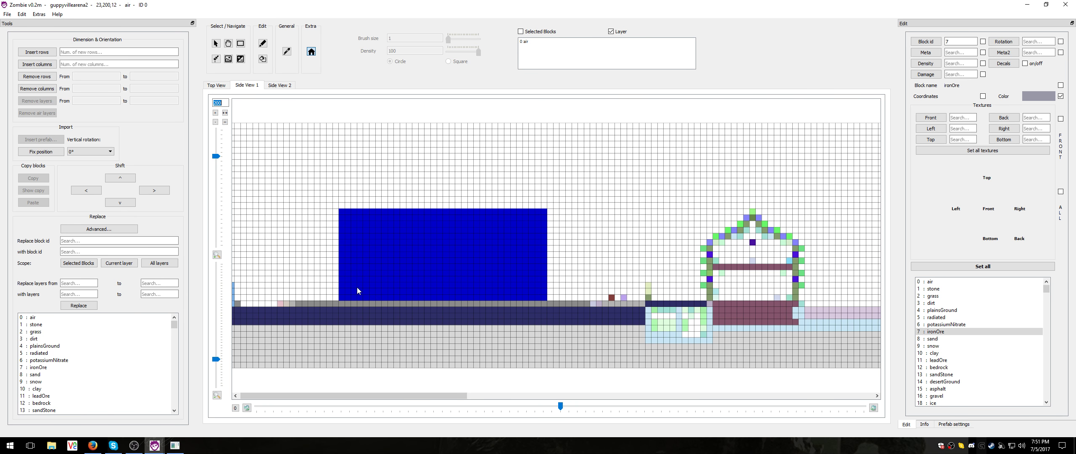
pyautogui.click(342, 314)
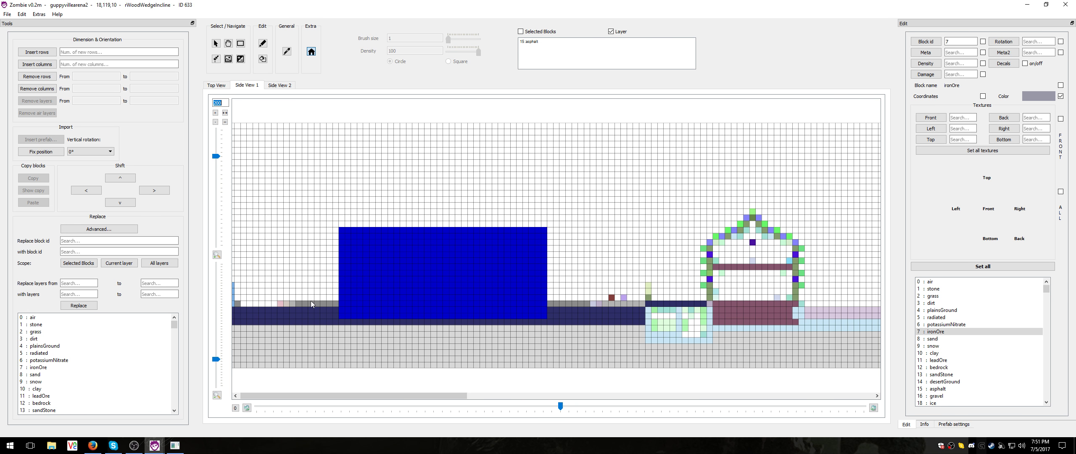
pyautogui.click(216, 85)
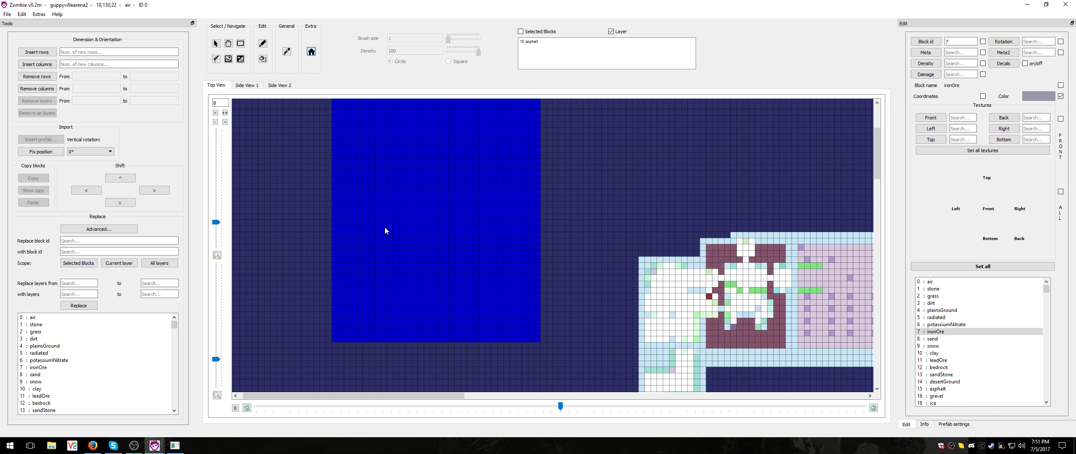
pyautogui.scroll(2, 404, 246)
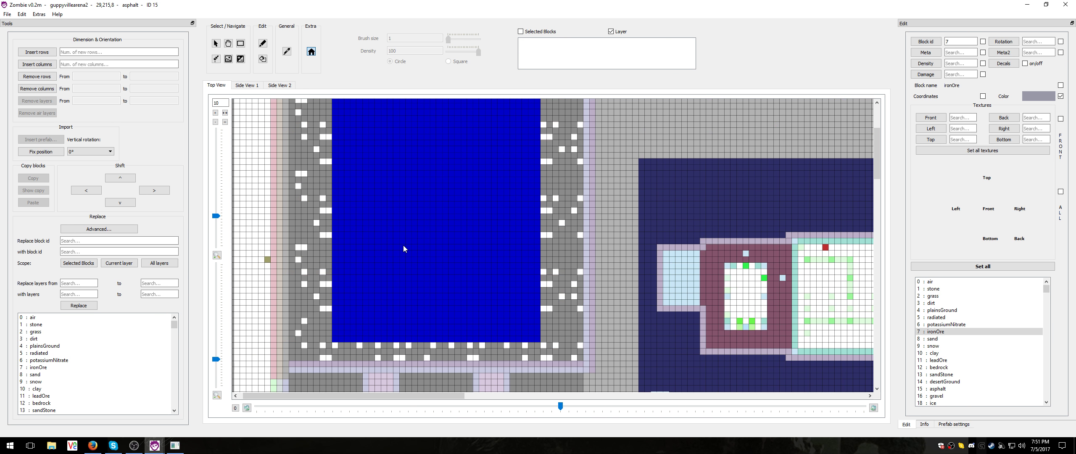
pyautogui.scroll(-2, 403, 246)
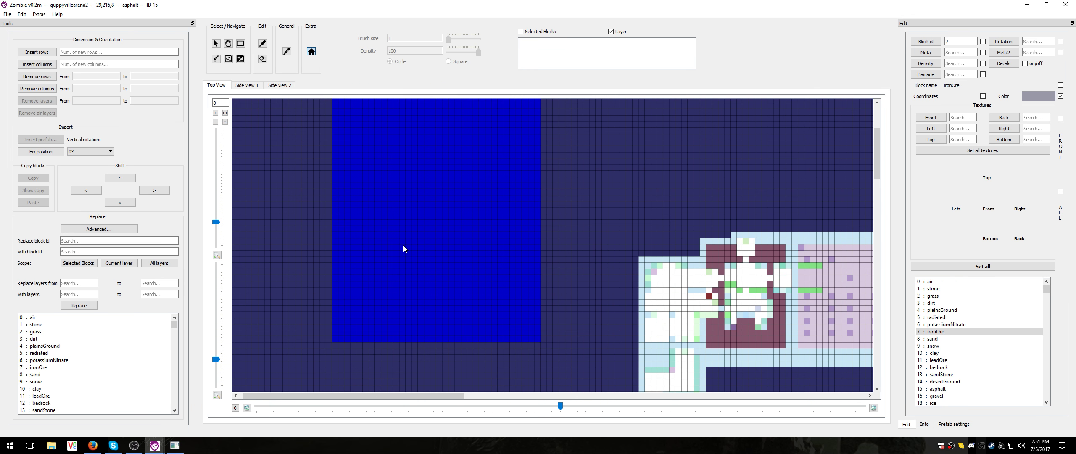
pyautogui.click(247, 85)
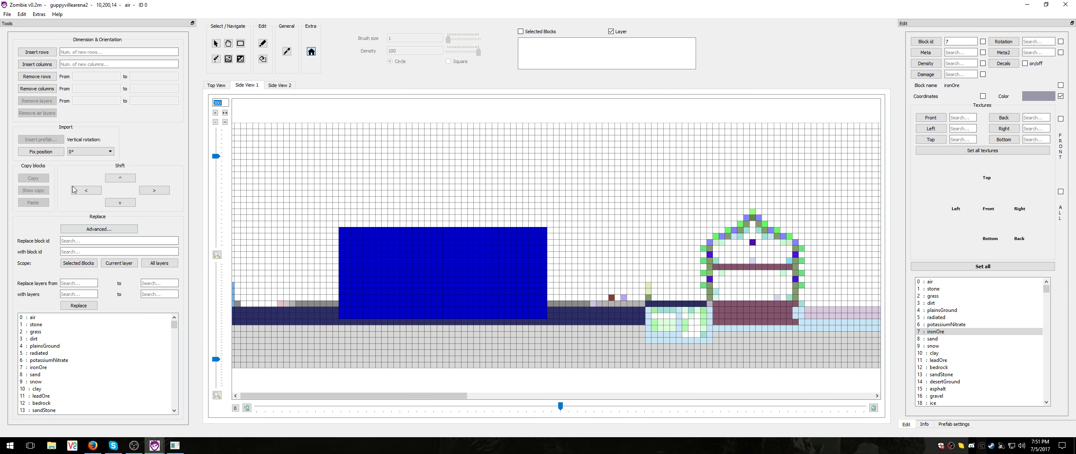
pyautogui.click(49, 154)
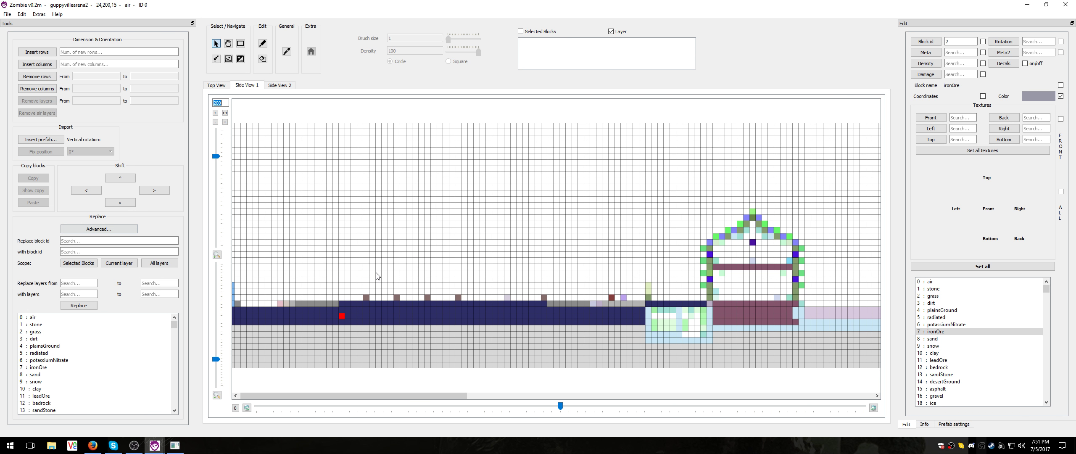
# - Examine the inserted gas station among the town's buildings in the top view, from layer 8 up to layer 13
pyautogui.scroll(1, 377, 276)
pyautogui.click(216, 85)
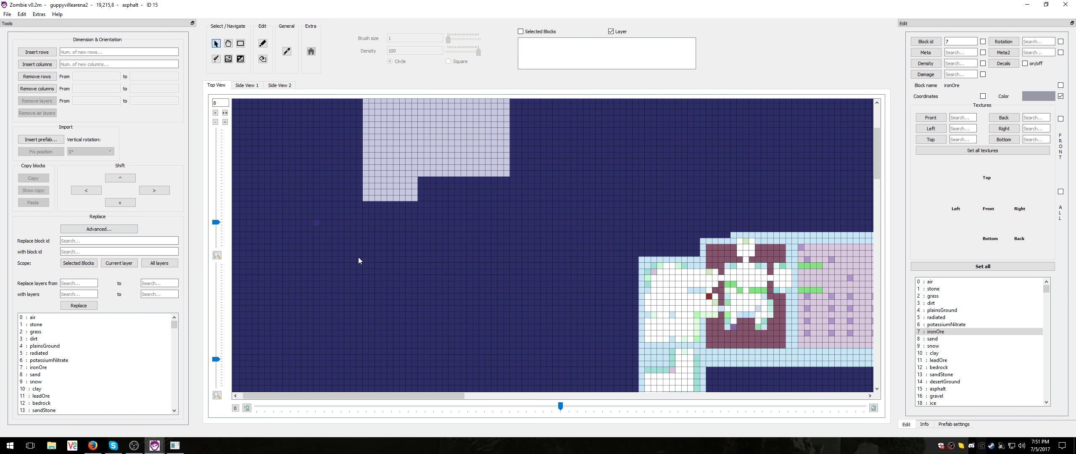
pyautogui.scroll(2, 370, 261)
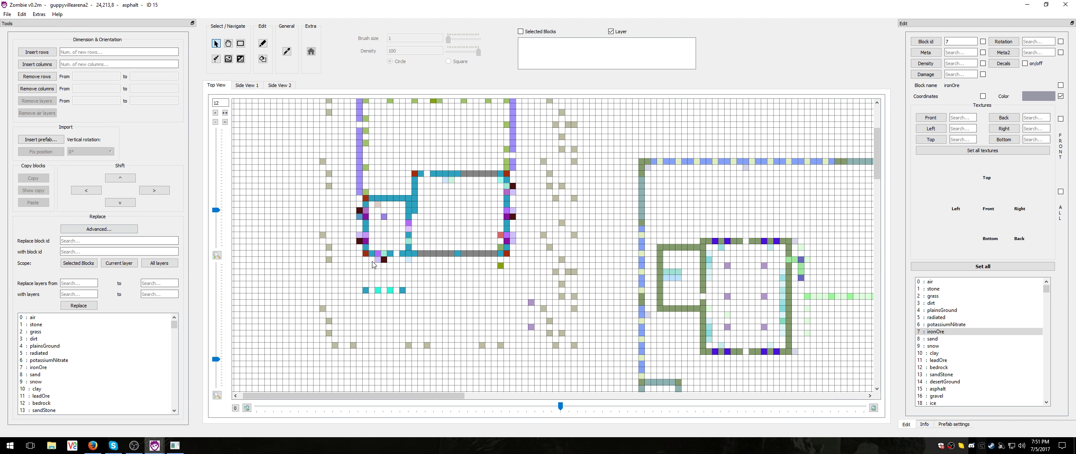
pyautogui.moveTo(216, 359); pyautogui.dragTo(216, 378)
pyautogui.scroll(2, 309, 185)
pyautogui.scroll(-3, 309, 186)
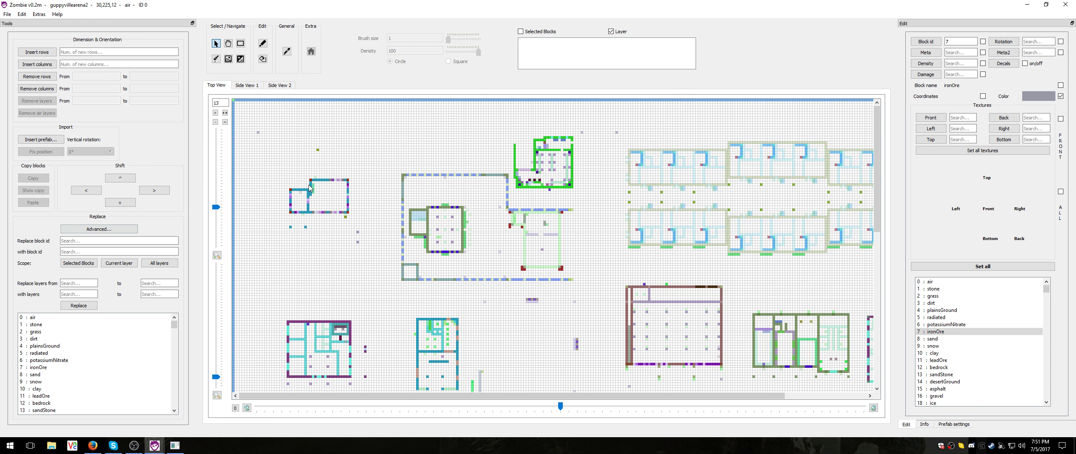
# - Examine the gas station and surrounding buildings in the top view by comparing layers 8 through 11
pyautogui.scroll(-2, 309, 185)
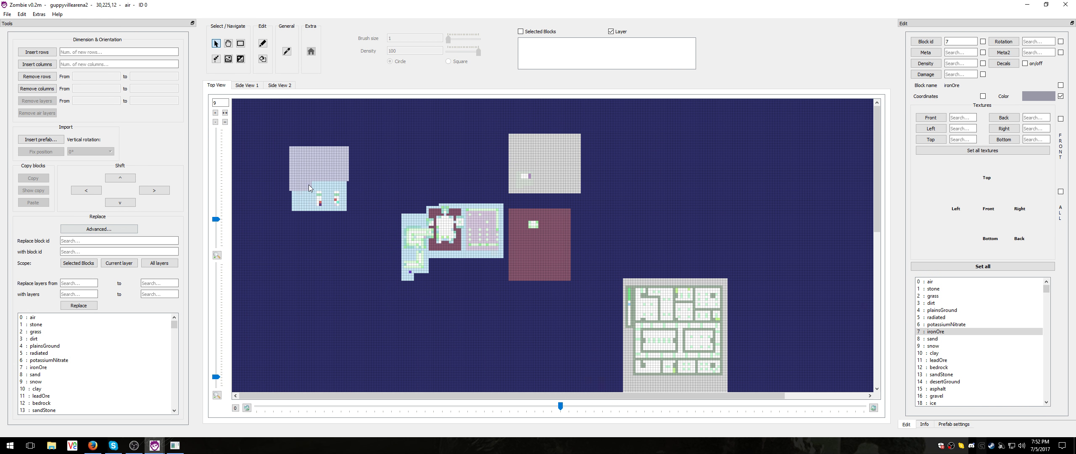
pyautogui.scroll(1, 308, 185)
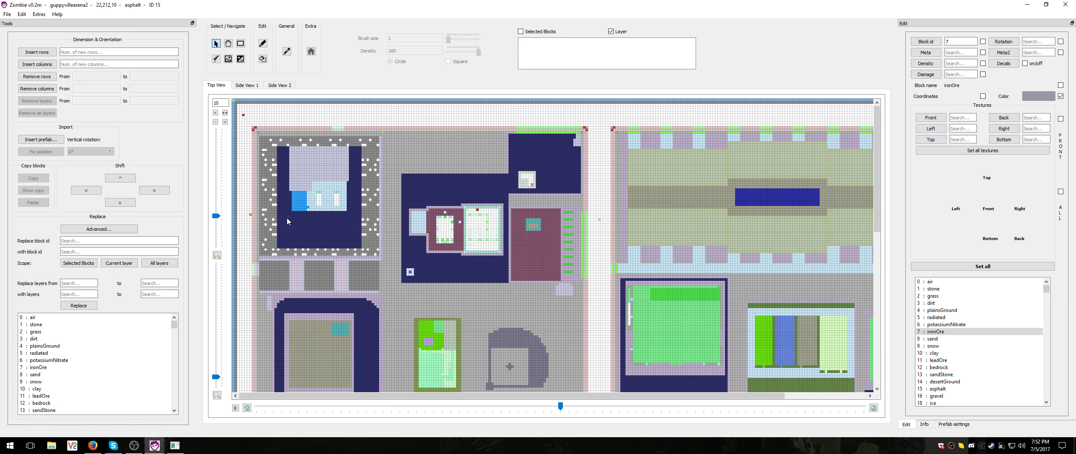
pyautogui.scroll(1, 287, 221)
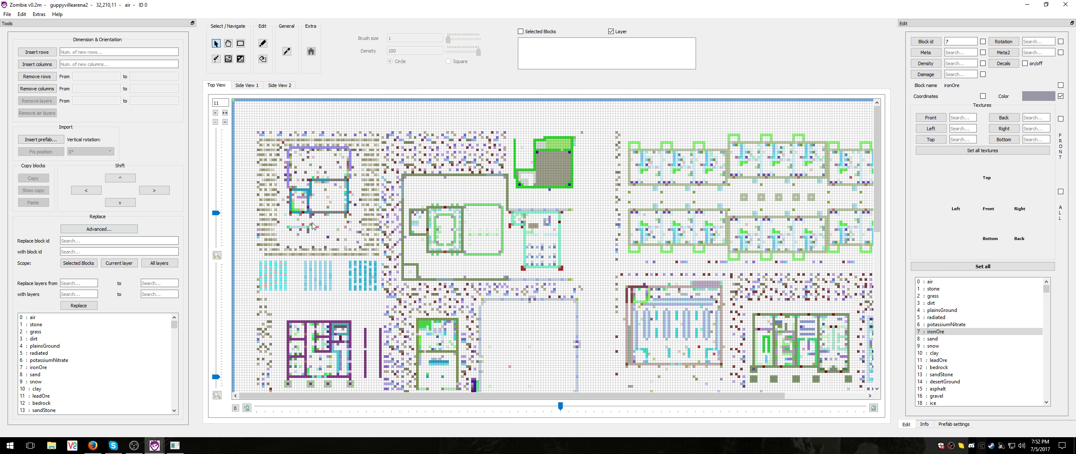
pyautogui.scroll(-1, 311, 222)
pyautogui.scroll(-1, 312, 223)
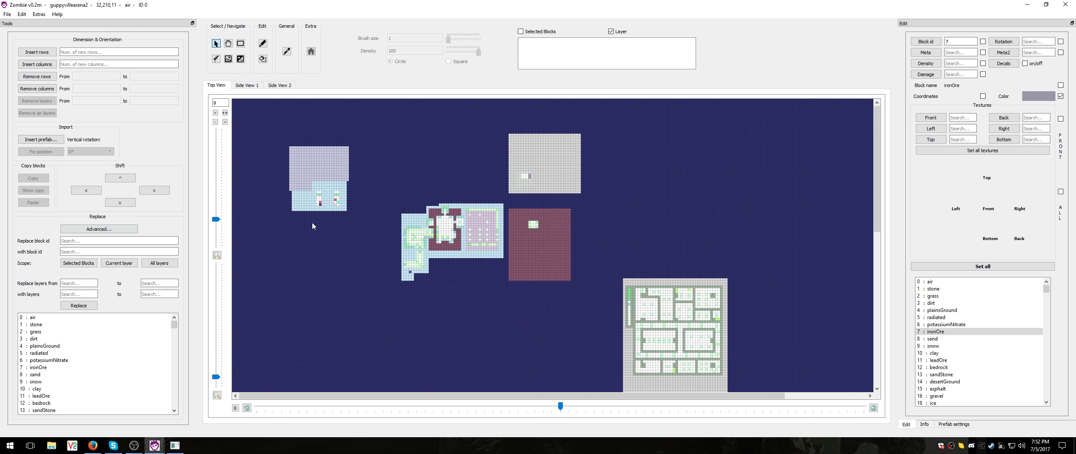
pyautogui.scroll(1, 312, 223)
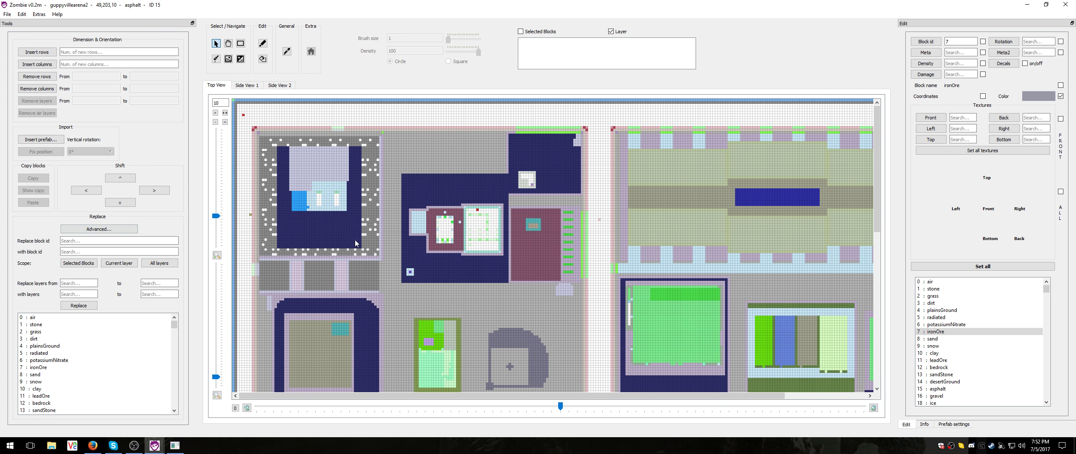
pyautogui.scroll(-3, 329, 236)
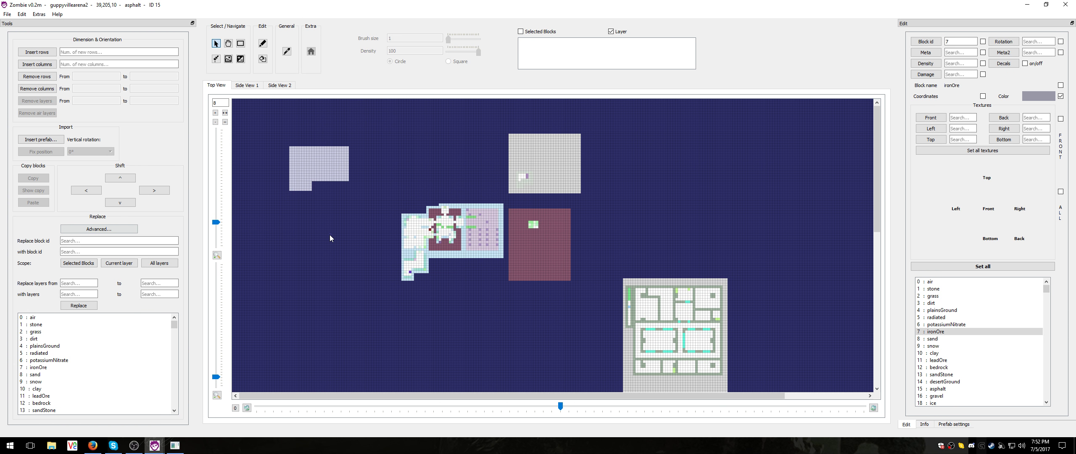
pyautogui.scroll(4, 329, 235)
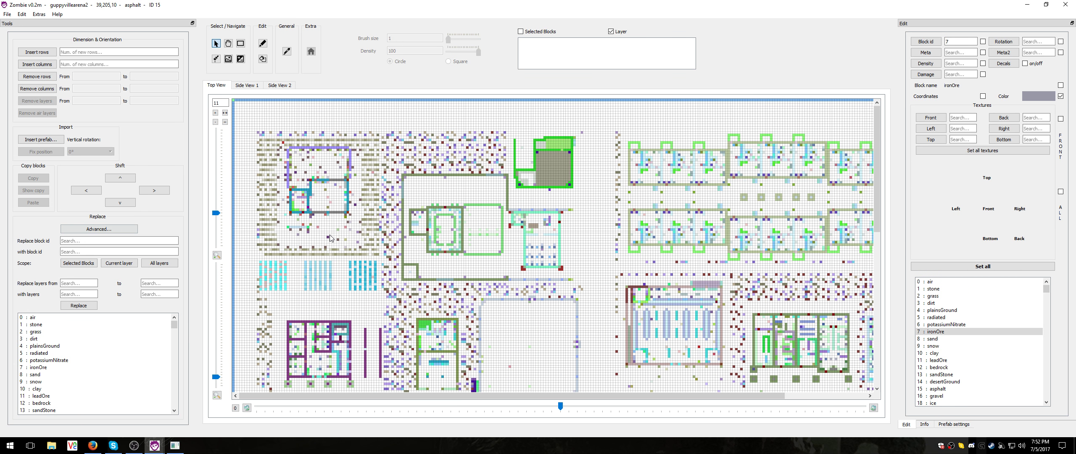
pyautogui.scroll(-1, 329, 234)
pyautogui.scroll(1, 330, 234)
pyautogui.scroll(-1, 304, 217)
pyautogui.scroll(1, 305, 217)
# - Select the gas station's small side room on layer 11 and paste four copies in a column along the block's eastern edge
pyautogui.moveTo(290, 191); pyautogui.dragTo(309, 214)
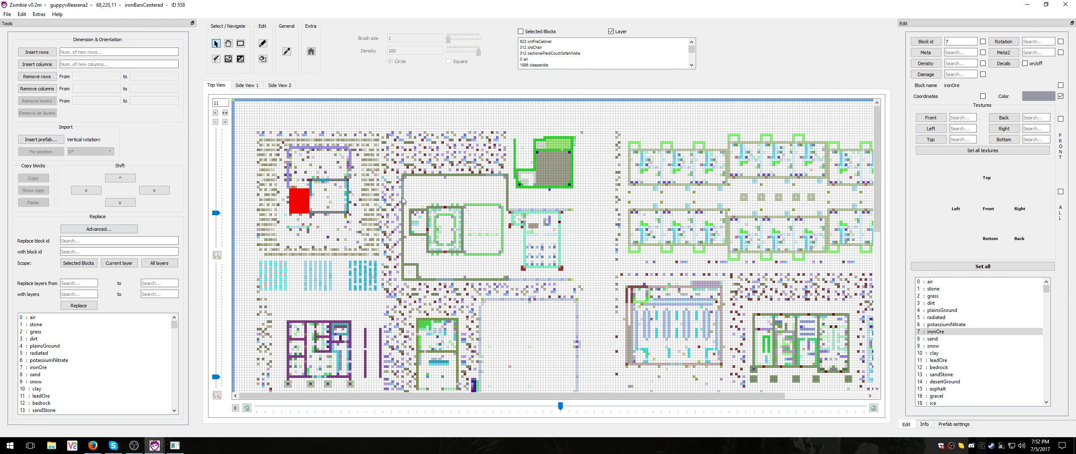
pyautogui.click(579, 201)
pyautogui.click(579, 201)
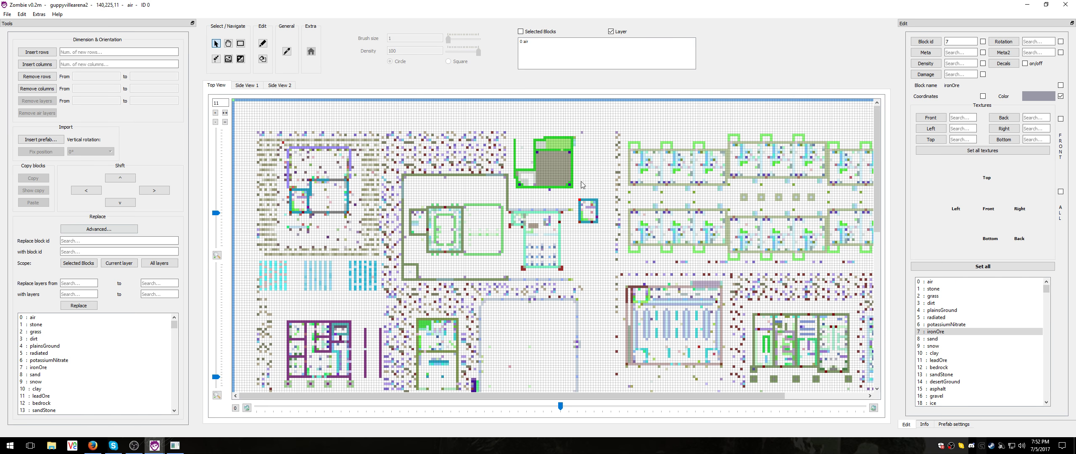
pyautogui.click(579, 158)
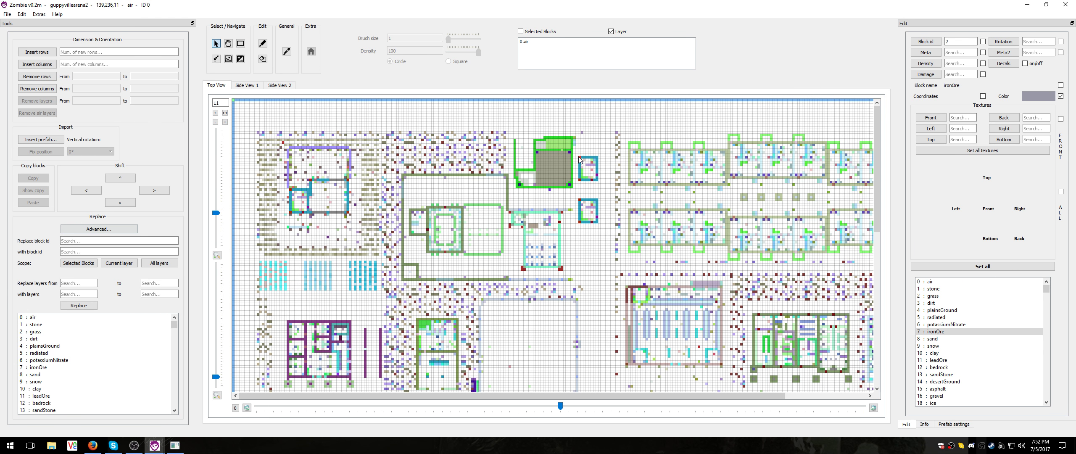
pyautogui.click(580, 245)
pyautogui.click(579, 287)
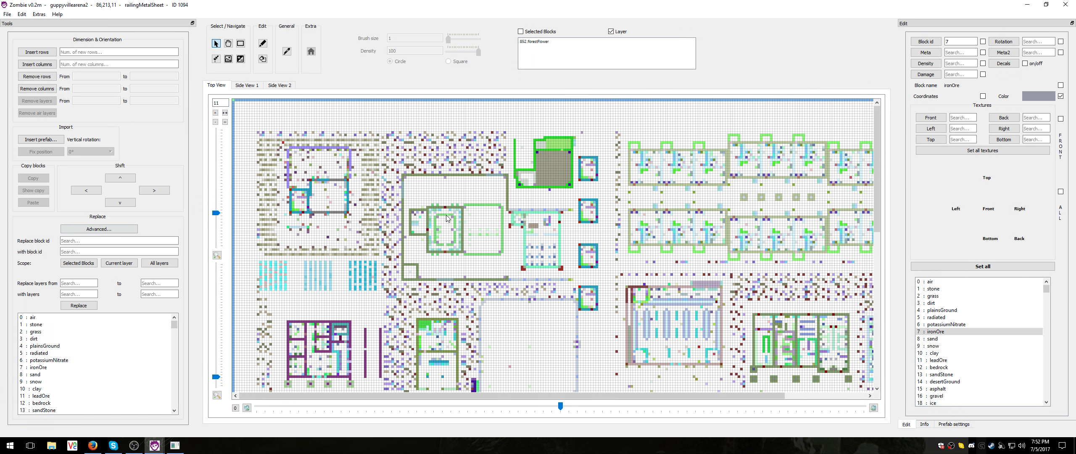
# - Compare the town's neighbouring layers around the pasted rooms, from layer 11 down to layer 9
pyautogui.scroll(1, 446, 219)
pyautogui.scroll(-1, 446, 218)
pyautogui.scroll(-1, 447, 218)
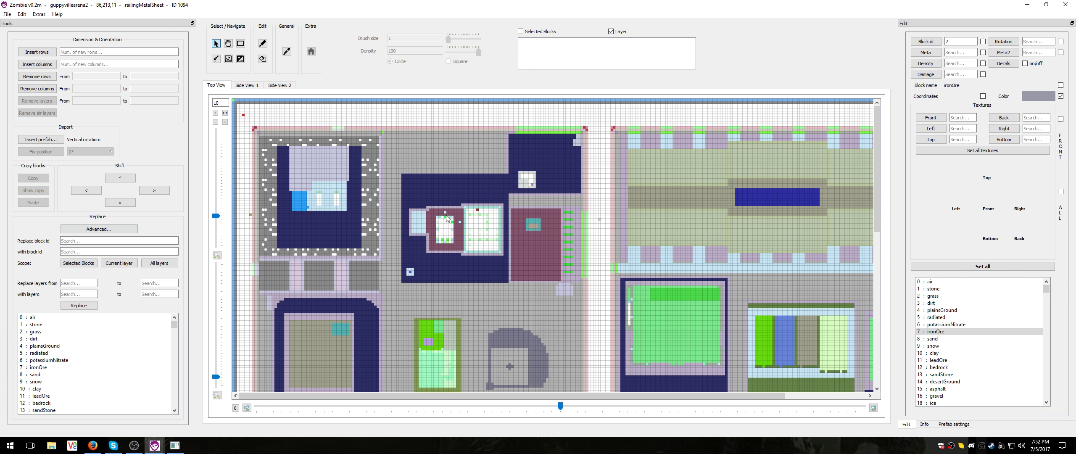
pyautogui.scroll(1, 446, 216)
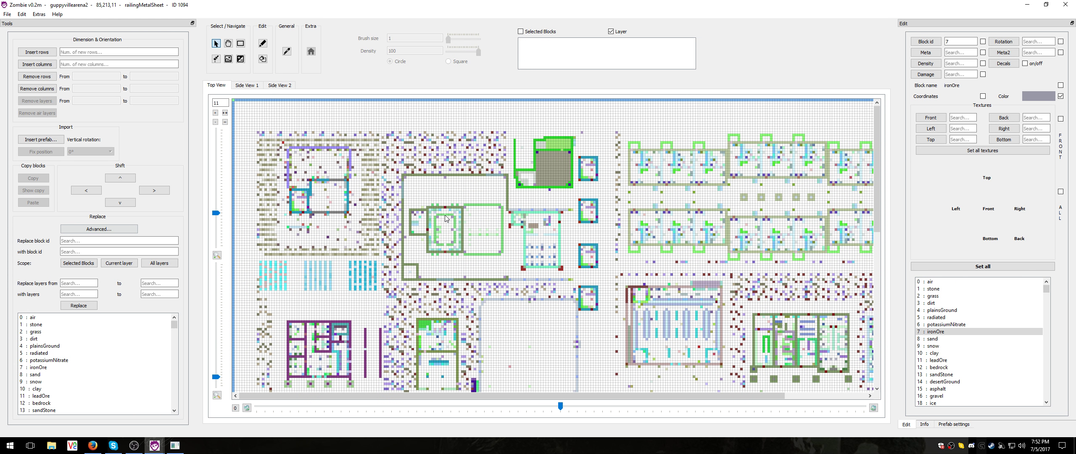
pyautogui.scroll(-1, 445, 216)
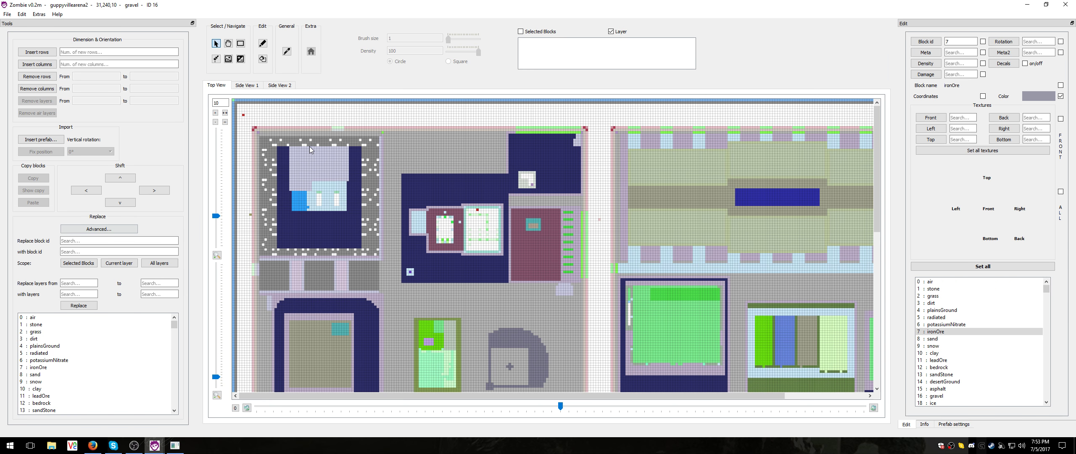
pyautogui.scroll(-1, 299, 176)
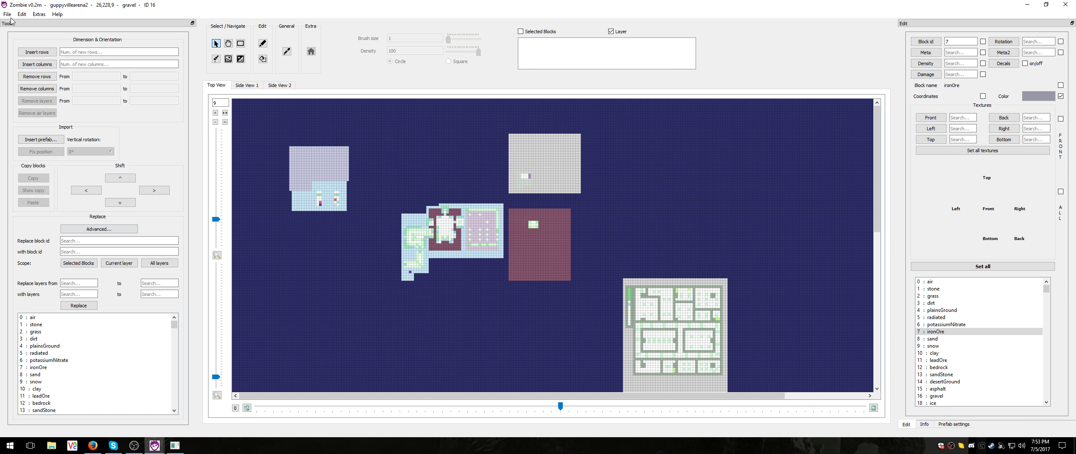
# - Load the prefab garageblue1.tts from the Prefabs folder
pyautogui.click(11, 15)
pyautogui.click(25, 35)
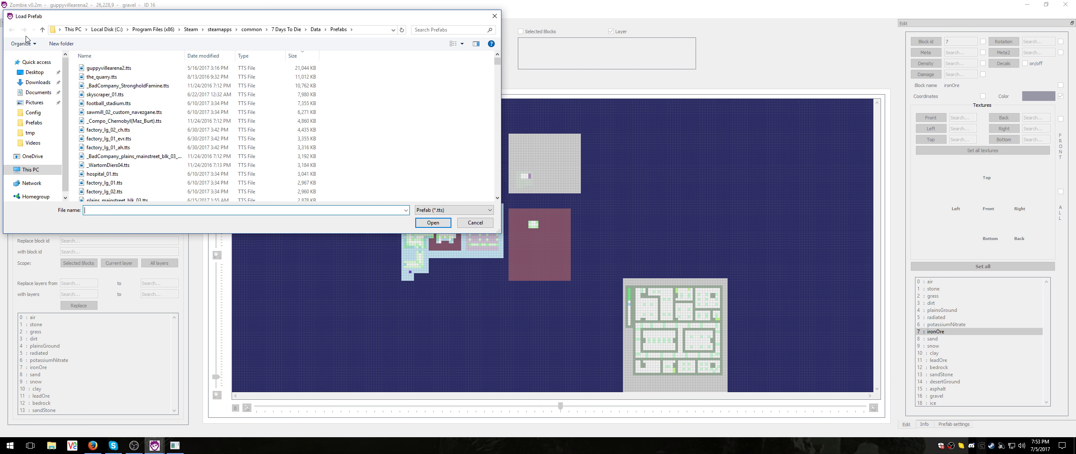
pyautogui.write('gar')
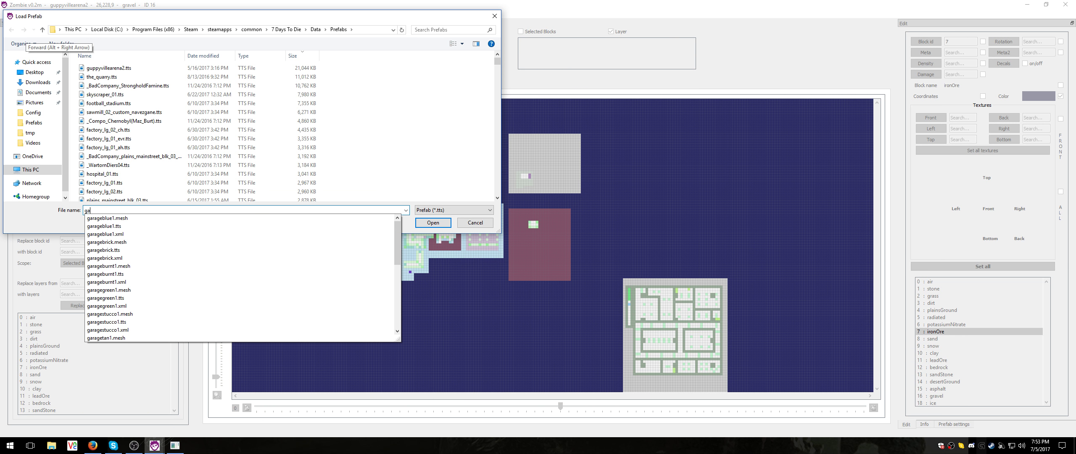
pyautogui.press('Down')
pyautogui.press('Down')
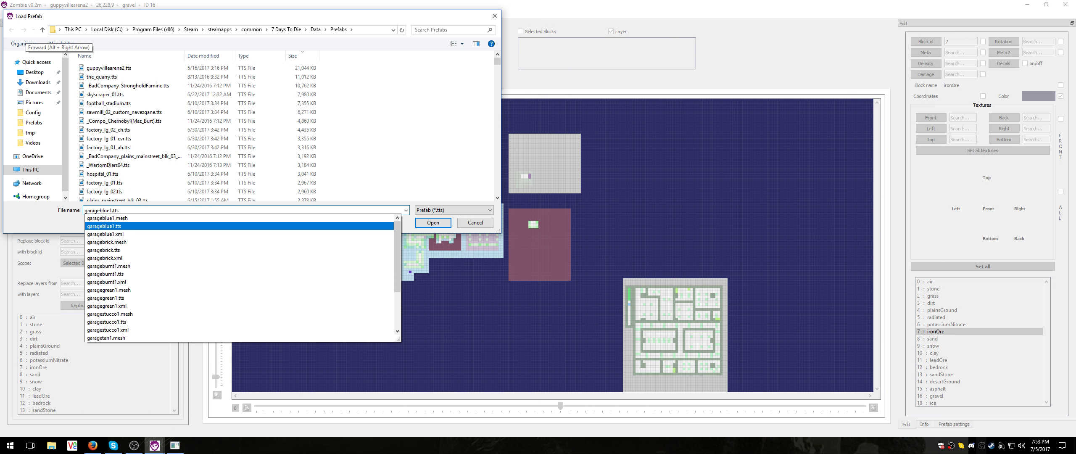
pyautogui.press('Return')
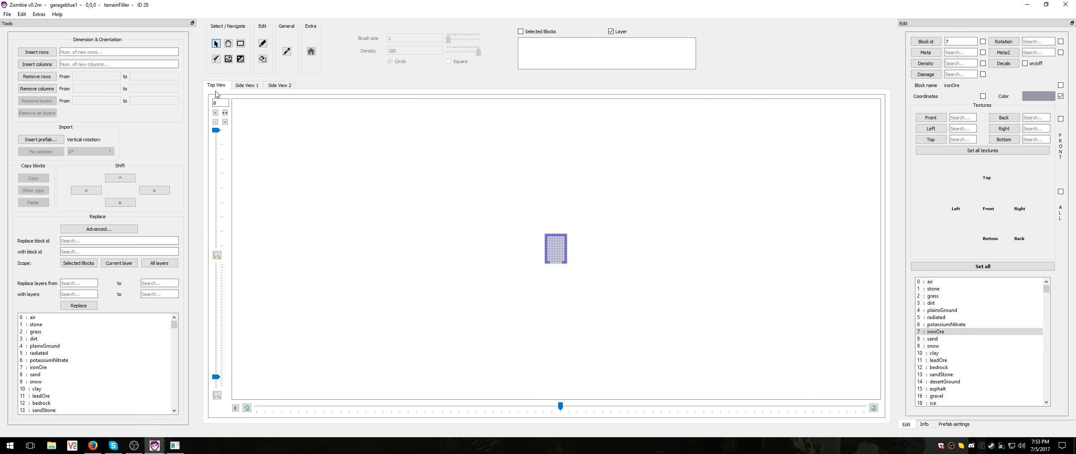
# - Show the garage in Side View 1, enlarge it, and step through its slices from 11 down to 0
pyautogui.click(249, 86)
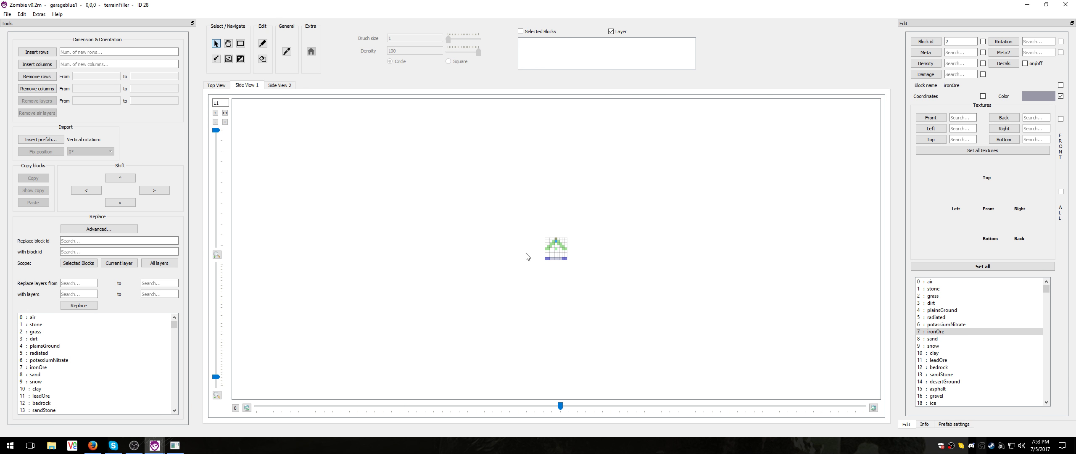
pyautogui.moveTo(216, 377); pyautogui.dragTo(211, 343)
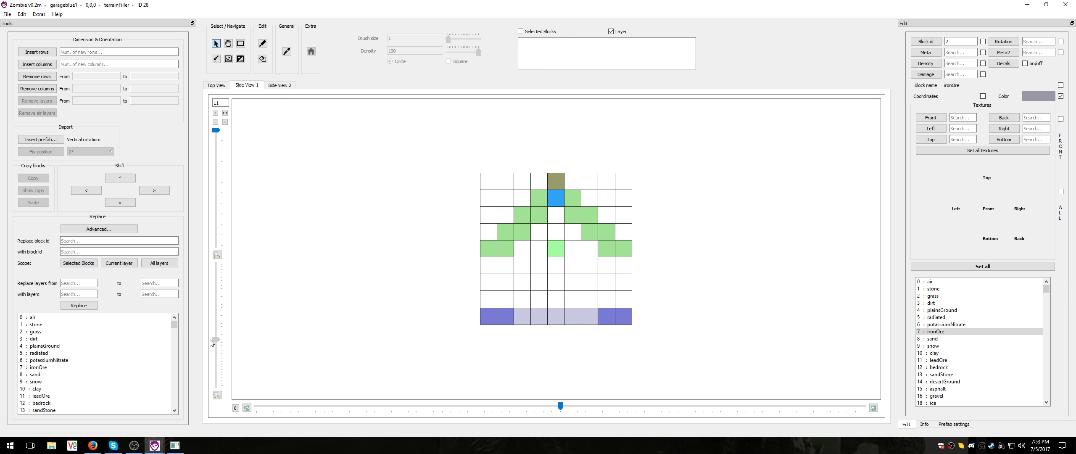
pyautogui.scroll(-4, 483, 263)
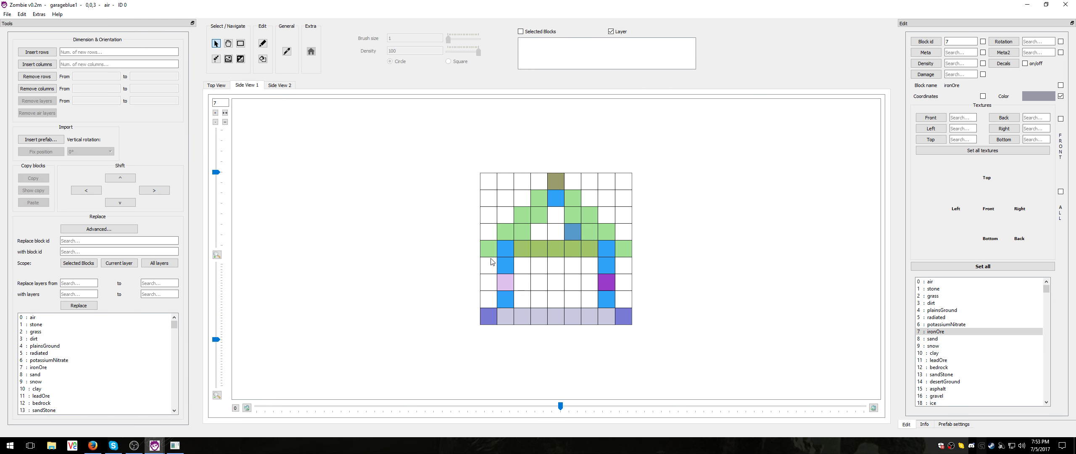
pyautogui.scroll(-6, 492, 262)
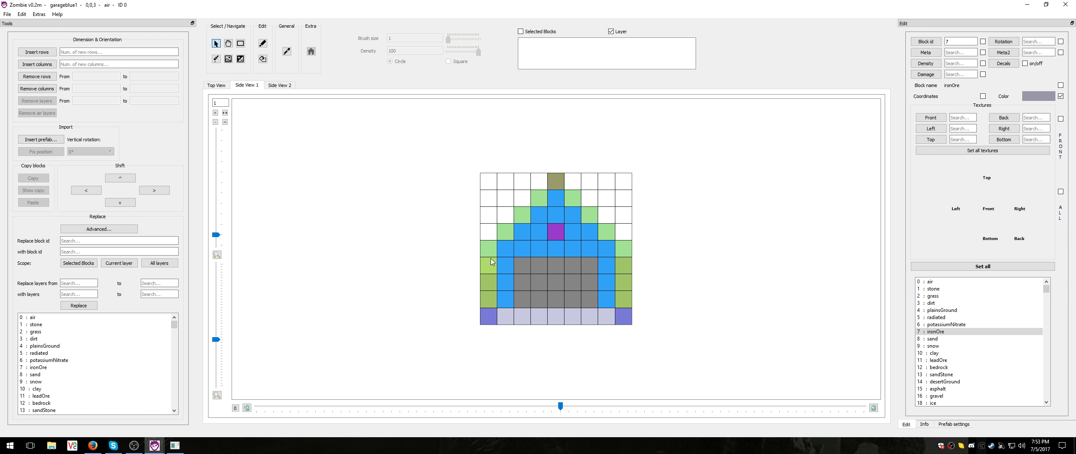
pyautogui.scroll(-1, 492, 262)
pyautogui.scroll(1, 491, 262)
pyautogui.scroll(-1, 492, 269)
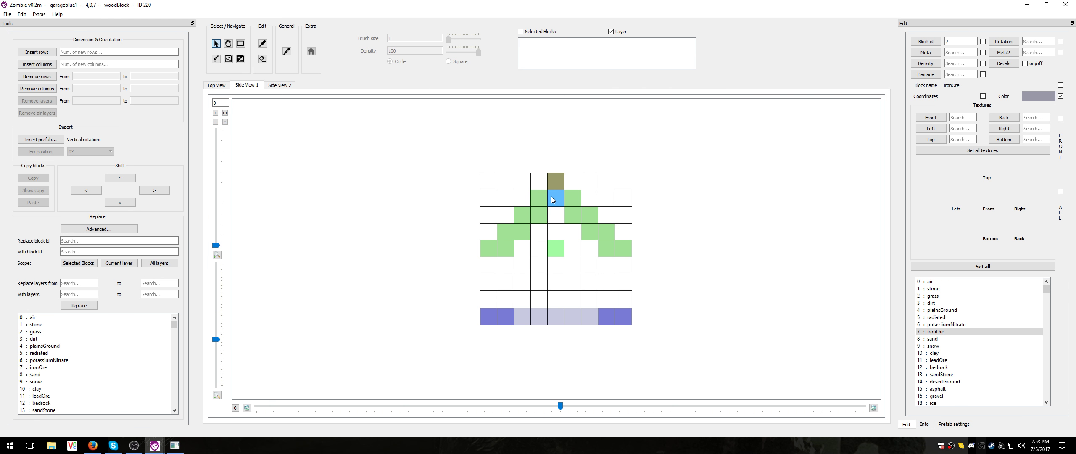
# - Examine the garage's interior, roof and door slices in Side View 1, going up to slice 10 and back to slice 1
pyautogui.scroll(1, 493, 258)
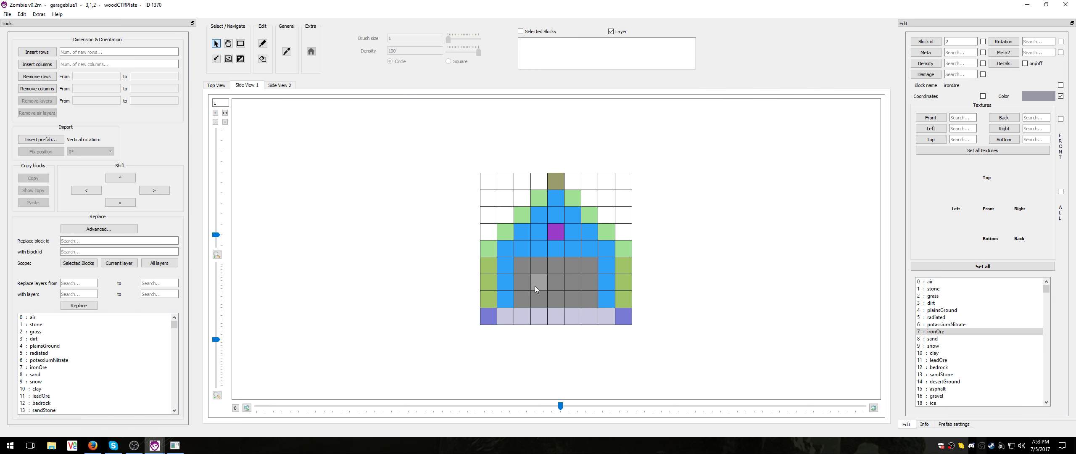
pyautogui.scroll(1, 530, 285)
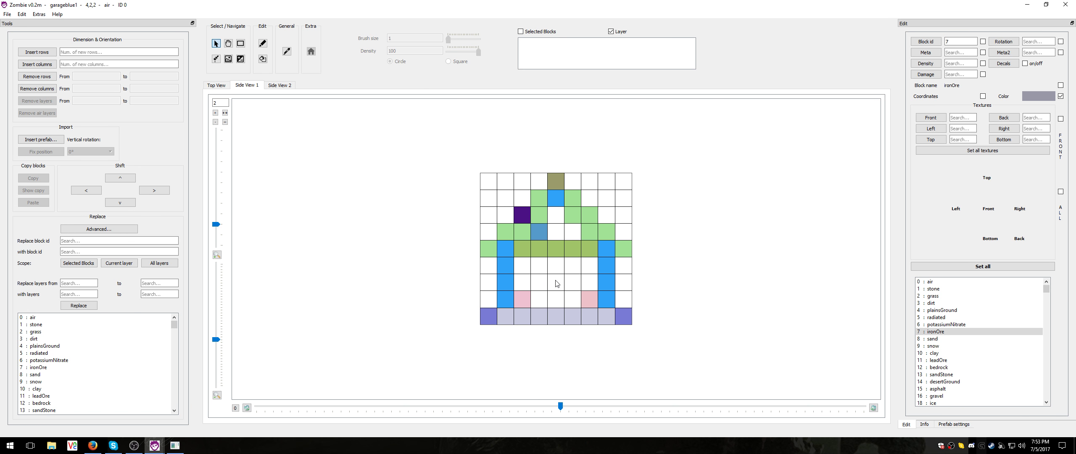
pyautogui.scroll(-1, 562, 281)
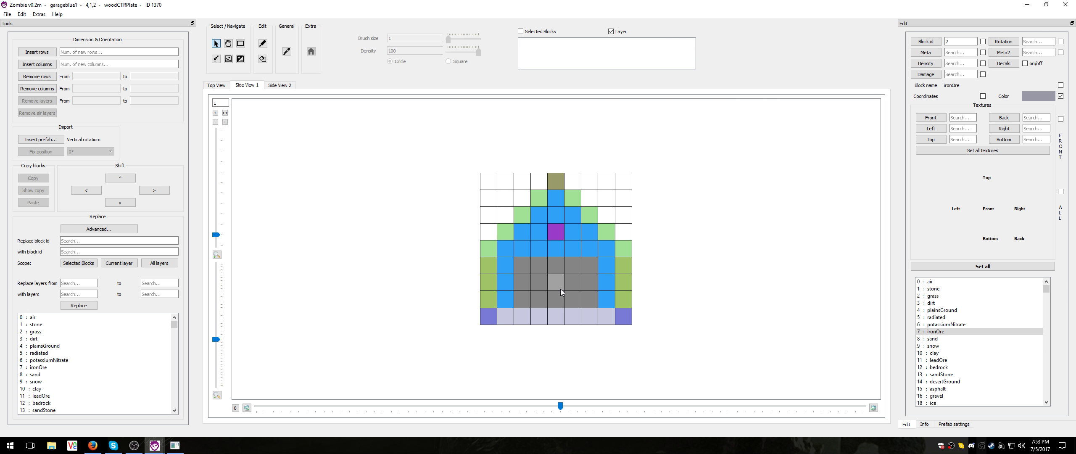
pyautogui.scroll(1, 560, 289)
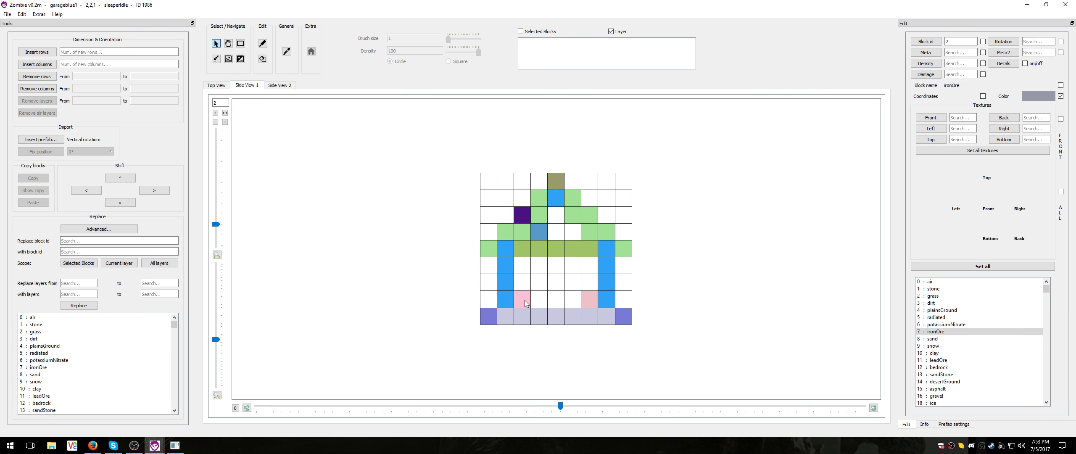
pyautogui.scroll(2, 546, 294)
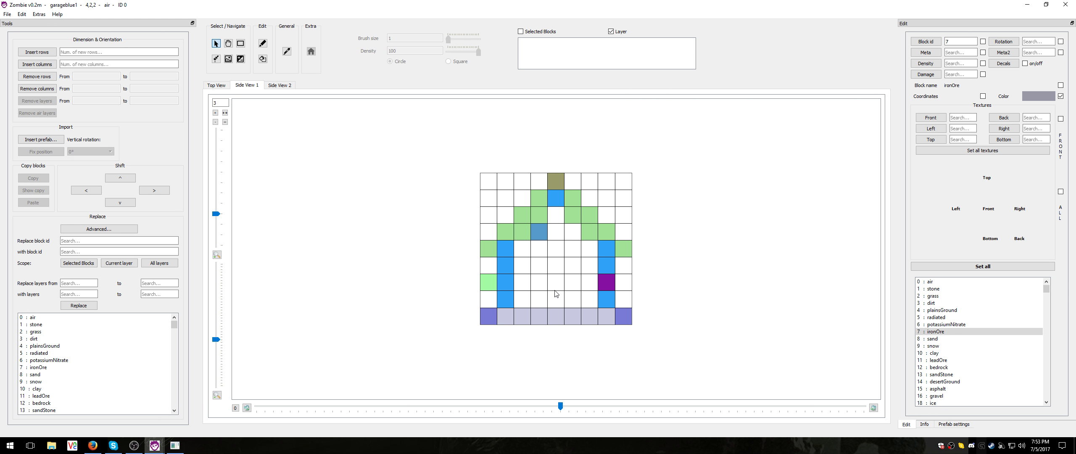
pyautogui.scroll(1, 555, 293)
pyautogui.scroll(4, 555, 294)
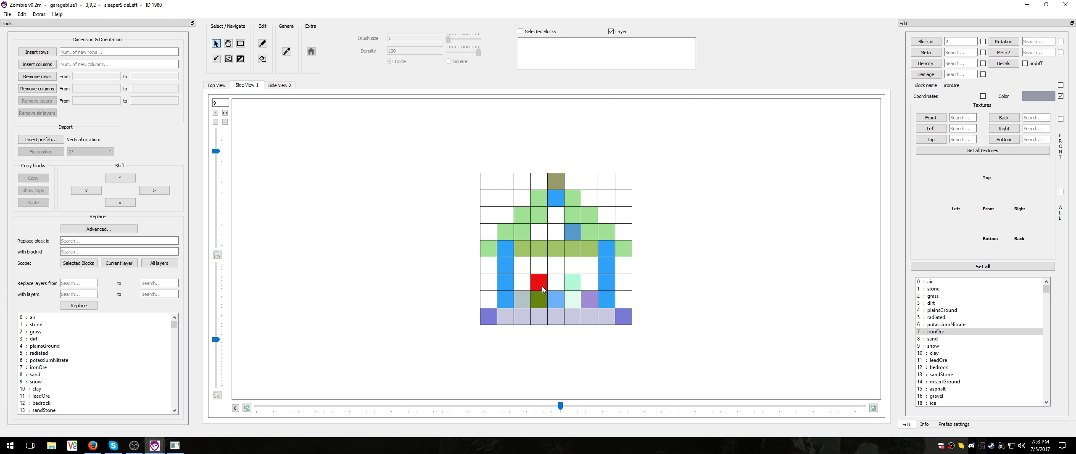
pyautogui.scroll(1, 543, 286)
pyautogui.scroll(-4, 558, 289)
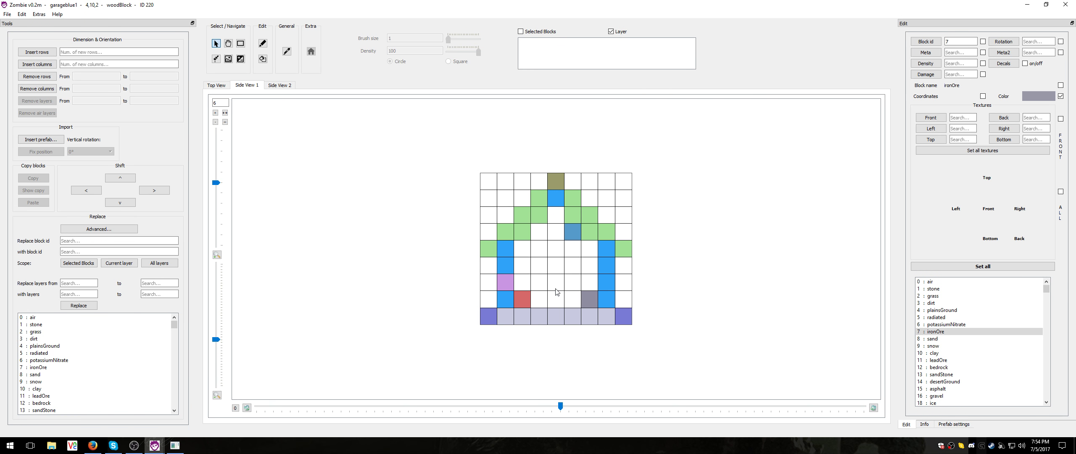
pyautogui.scroll(-6, 555, 291)
pyautogui.scroll(2, 556, 292)
pyautogui.scroll(-1, 556, 292)
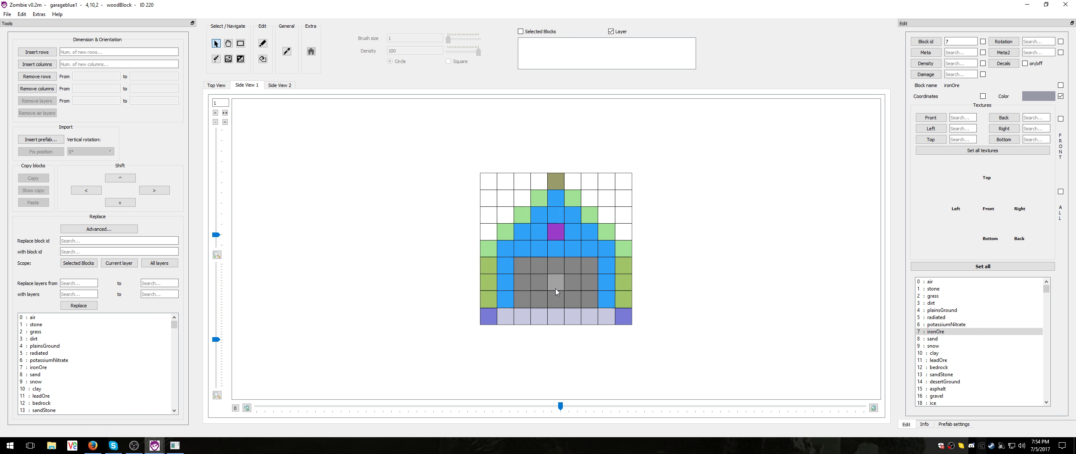
# - Select the garage door's 5-by-3 grey block area in slice 1 and apply texture 73, cabinet red drawers, to its front faces
pyautogui.scroll(-1, 555, 288)
pyautogui.scroll(1, 555, 288)
pyautogui.click(522, 267)
pyautogui.click(522, 267)
pyautogui.moveTo(522, 267); pyautogui.dragTo(589, 299)
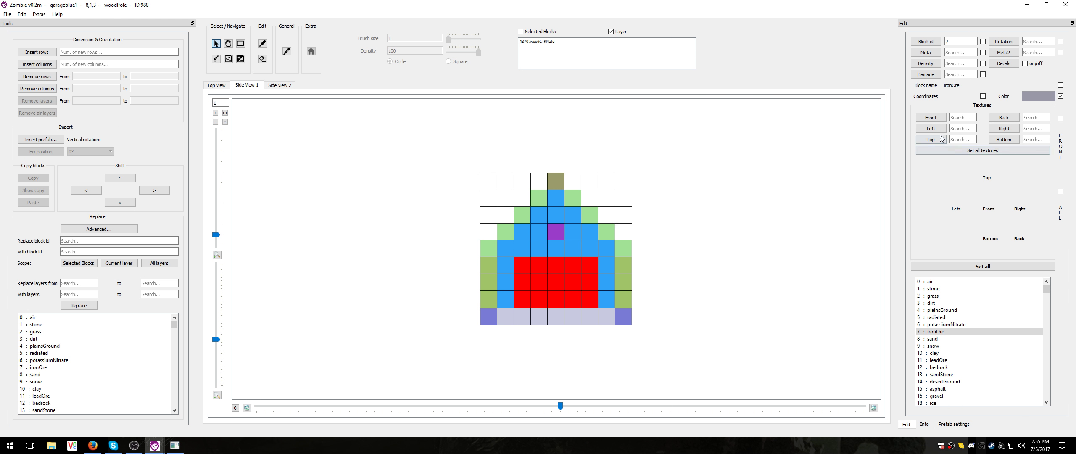
pyautogui.click(963, 118)
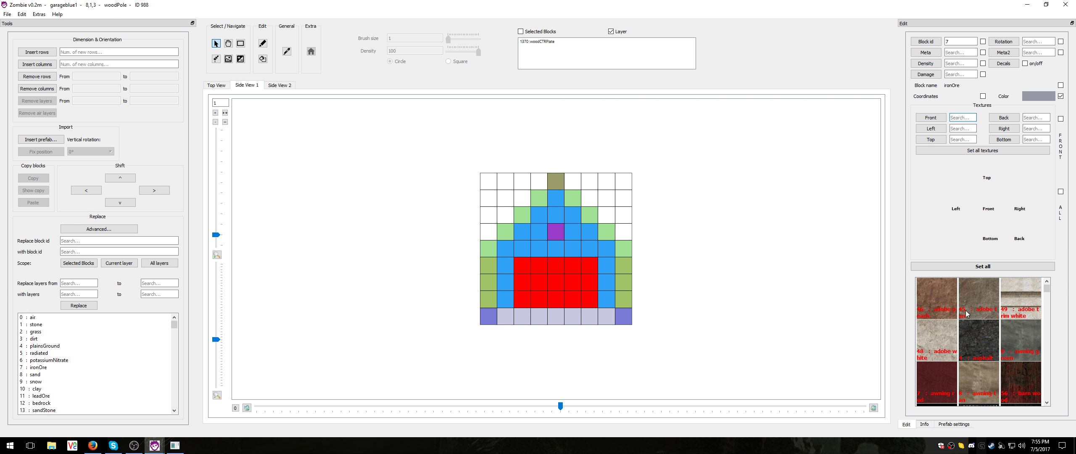
pyautogui.scroll(-5, 966, 313)
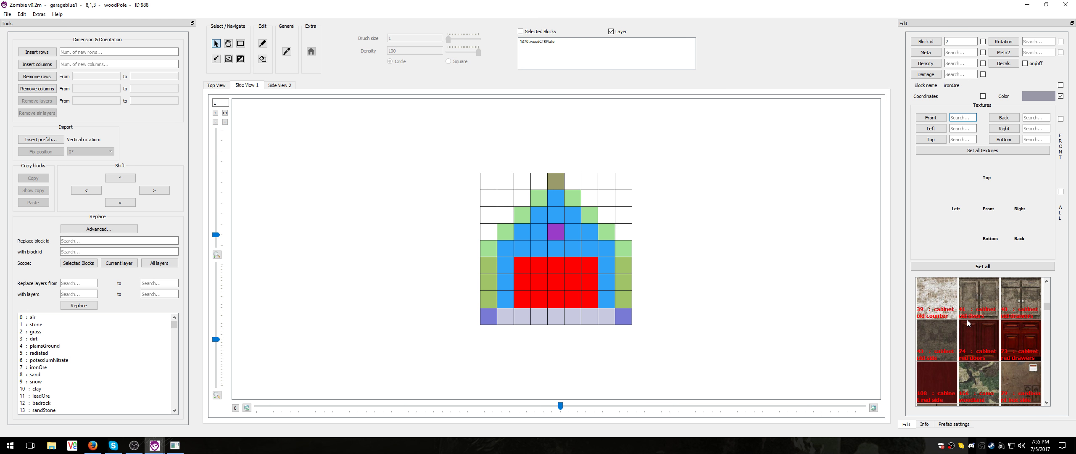
pyautogui.click(1018, 339)
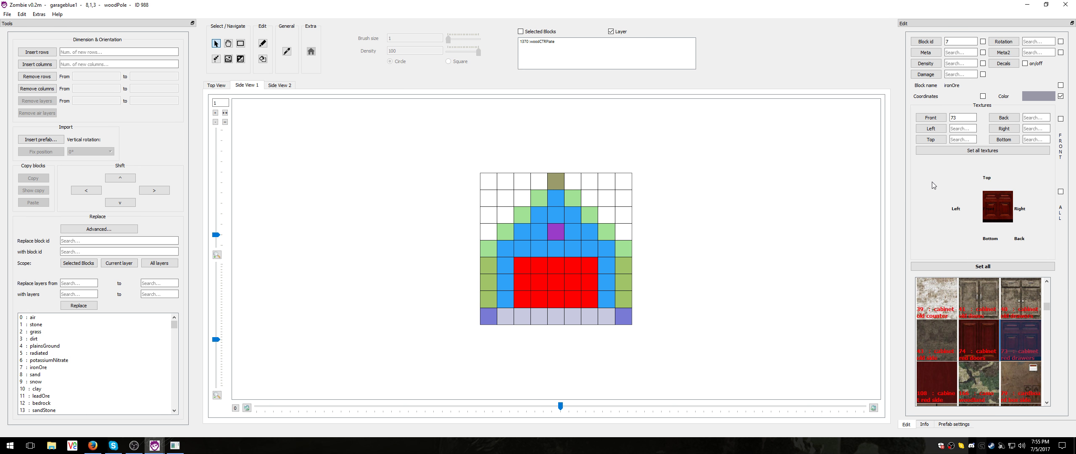
pyautogui.click(989, 155)
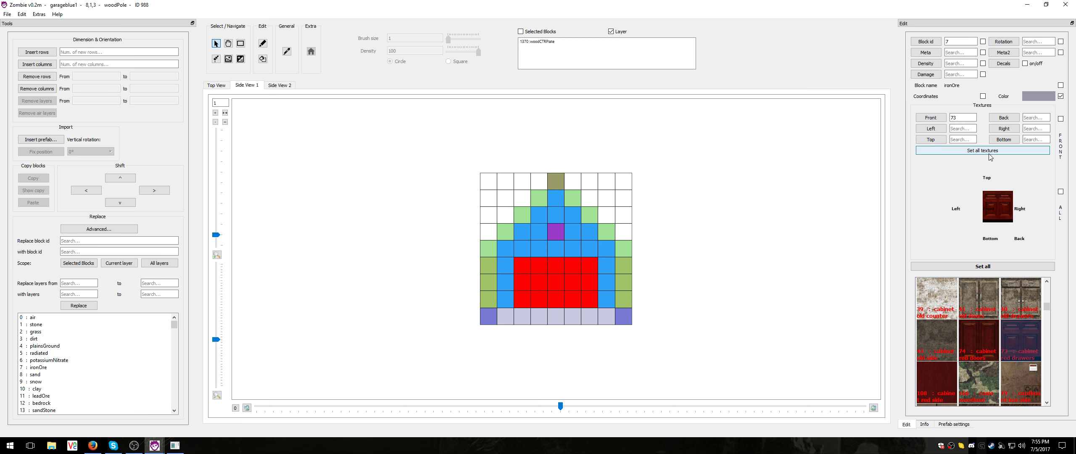
pyautogui.click(724, 269)
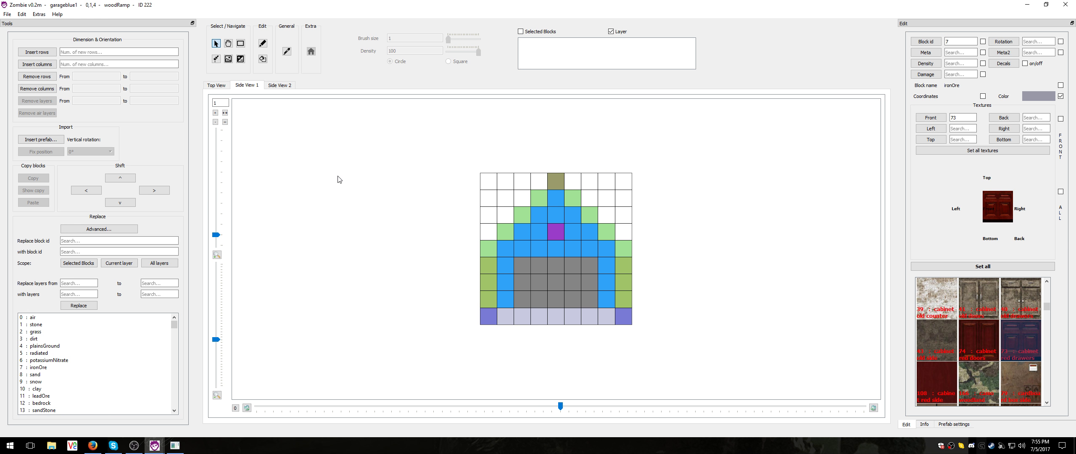
# - Select the door's upper-left block, detach the Edit panel from the main window, and dock it back beside Info
pyautogui.click(528, 267)
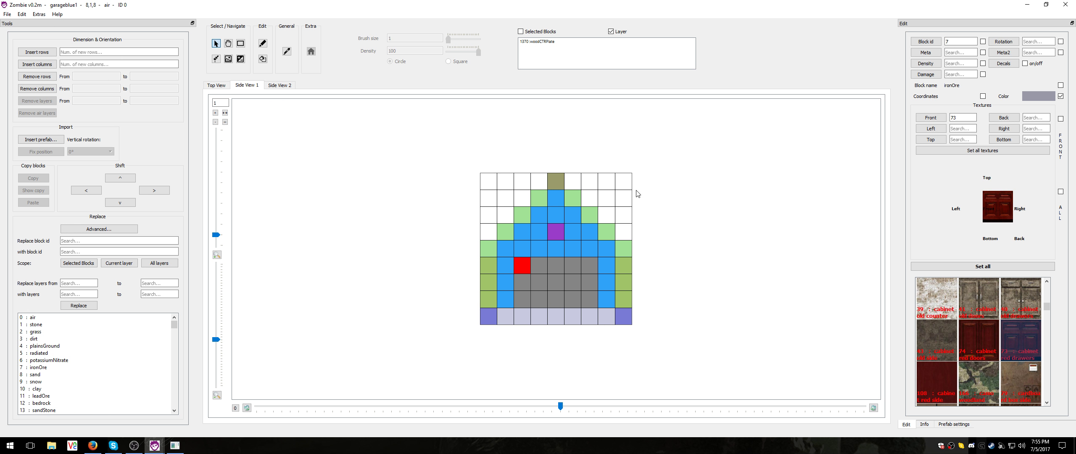
pyautogui.moveTo(936, 22); pyautogui.dragTo(1075, 94)
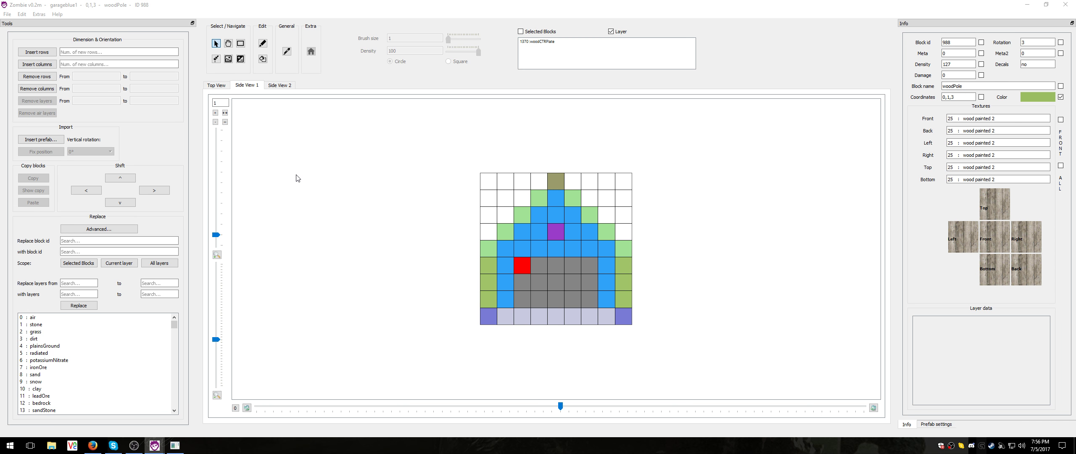
pyautogui.moveTo(1075, 76); pyautogui.dragTo(1064, 44)
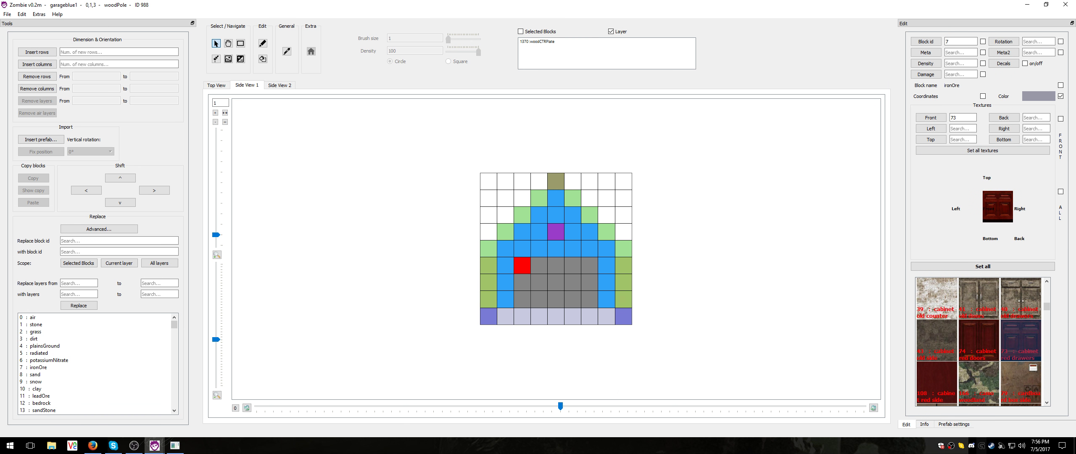
# - Bring the second editor window with the gas_station1 prefab over the garage window and close it
pyautogui.click(1075, 176)
pyautogui.moveTo(908, 8); pyautogui.dragTo(760, 16)
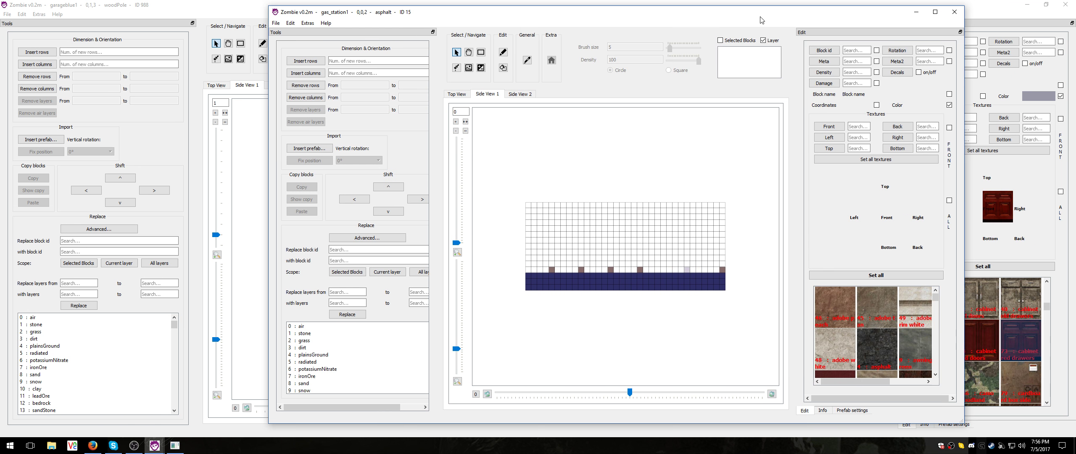
pyautogui.click(957, 13)
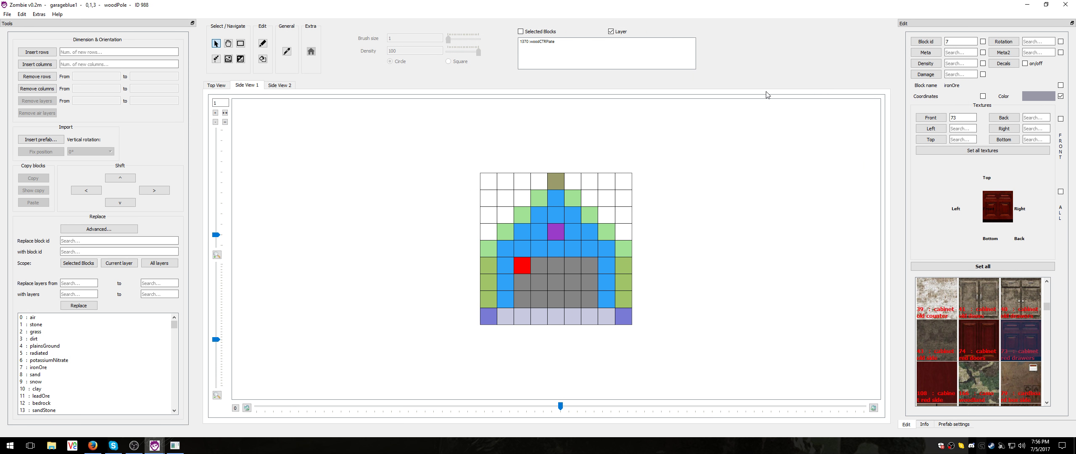